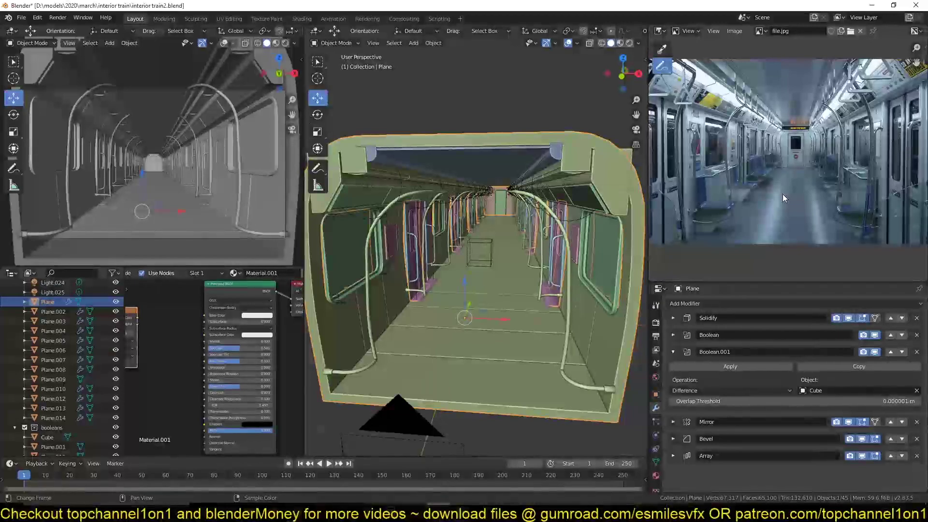
- Examine the seats, handrails and the glass divider beside the seat in the train interior reference photo
left_click(526, 101)
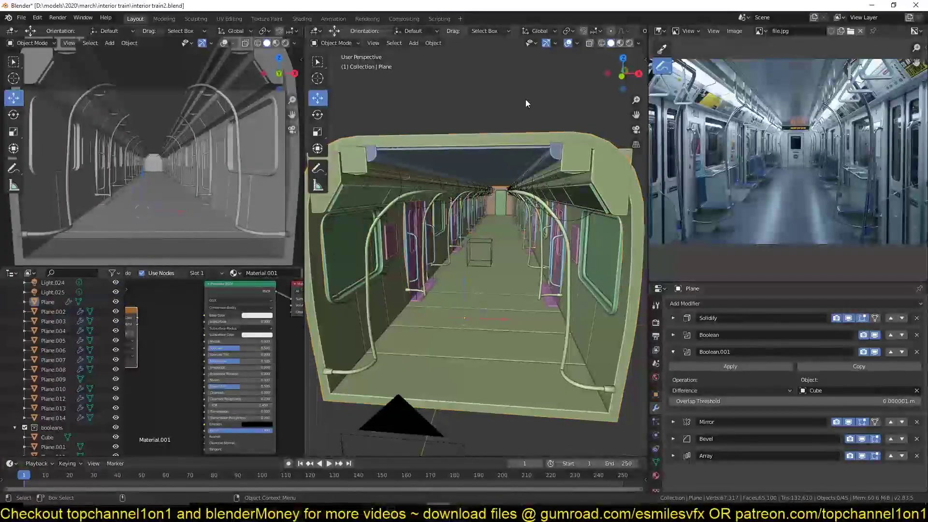
middle_click_drag(772, 218, 784, 235)
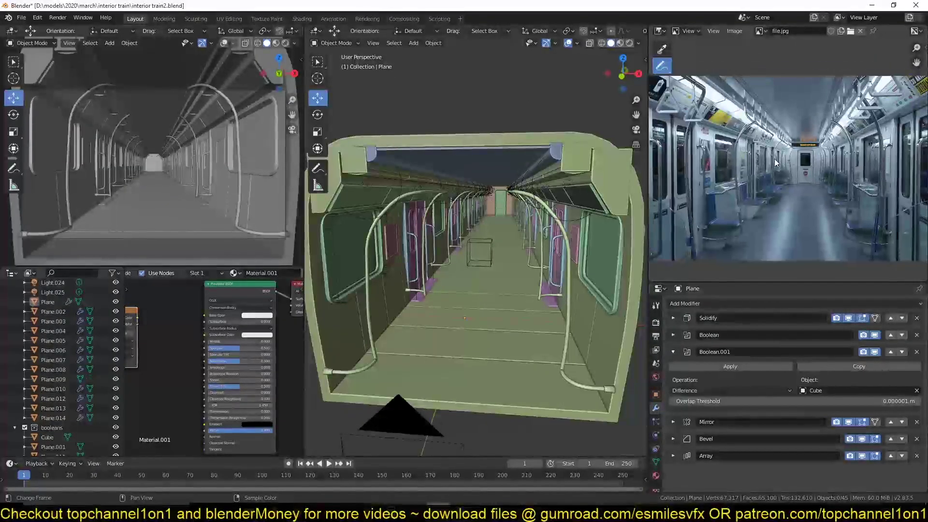
scroll(857, 242, "up", 2)
middle_click_drag(855, 243, 845, 194)
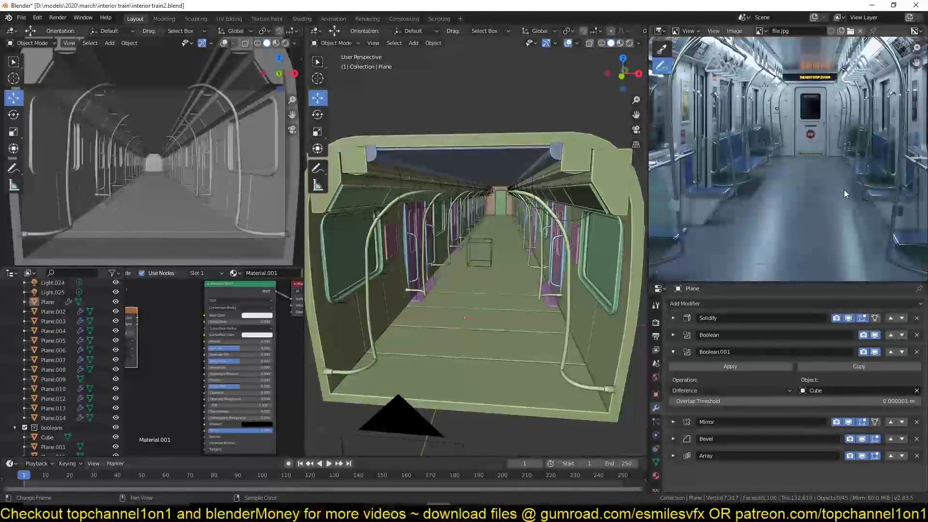
middle_click_drag(844, 189, 782, 163)
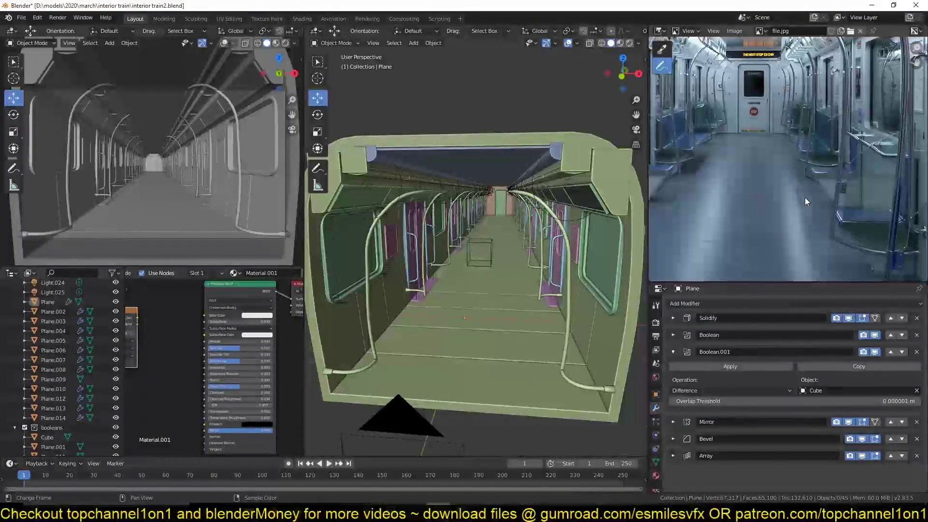
middle_click_drag(770, 216, 822, 199)
scroll(870, 195, "up", 3)
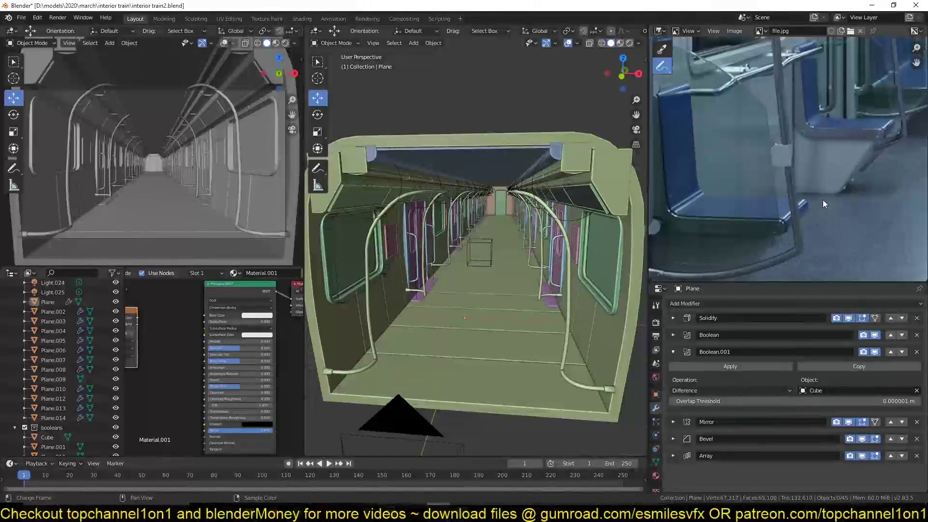
scroll(823, 199, "up", 3)
scroll(863, 158, "down", 3)
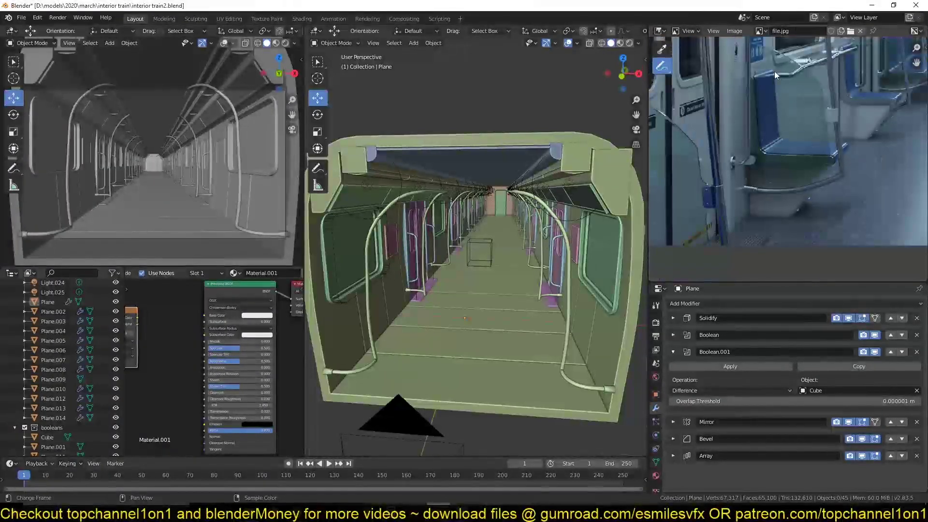
scroll(812, 114, "up", 1)
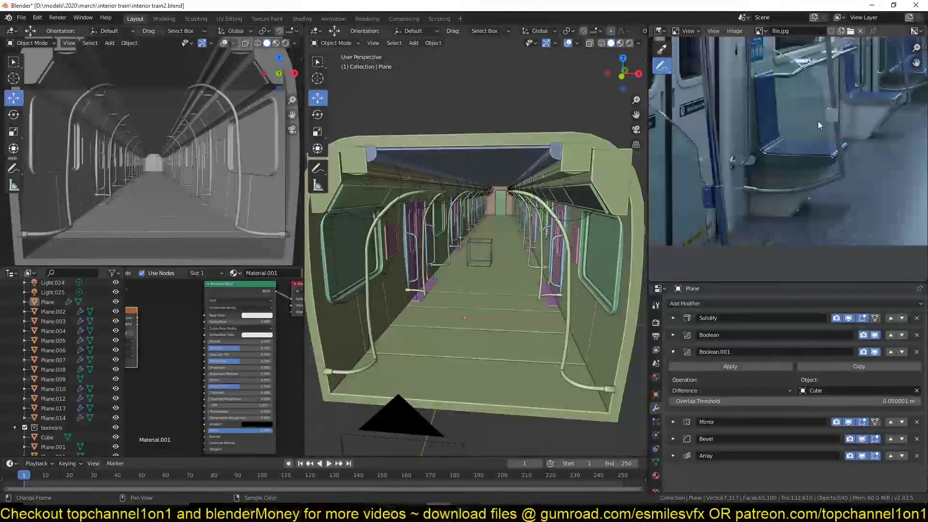
- In front view, add a 2 m plane beside and above the train car and rotate it 90° about the X axis
left_click(315, 297)
key("KP_1")
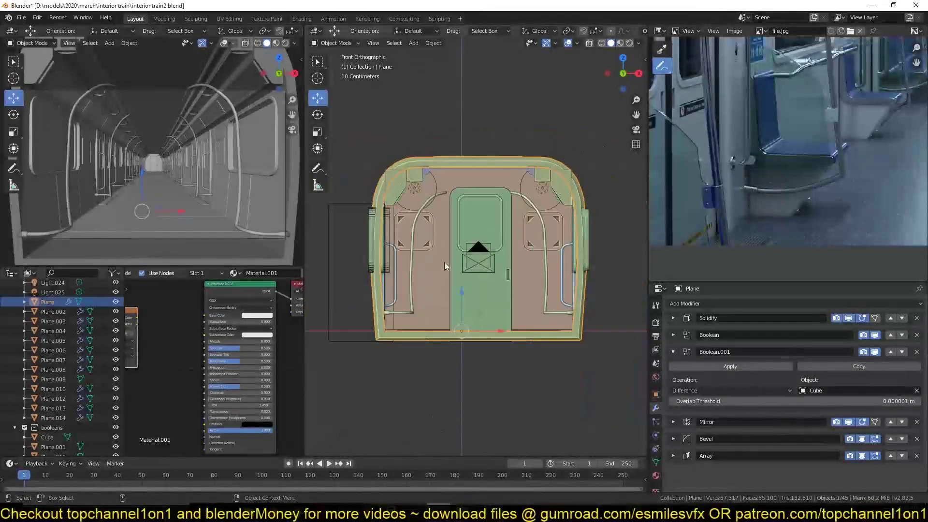
scroll(728, 173, "down", 3)
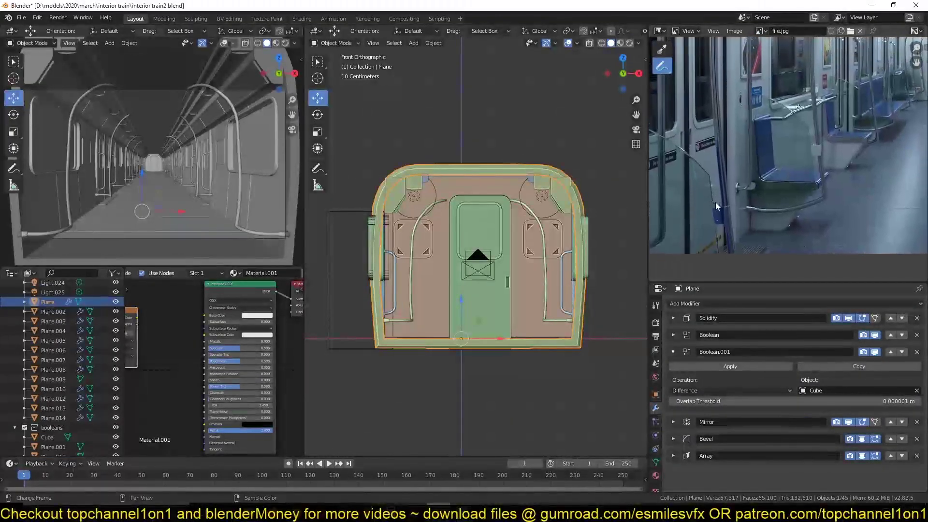
middle_click_drag(497, 140, 349, 174, "shift")
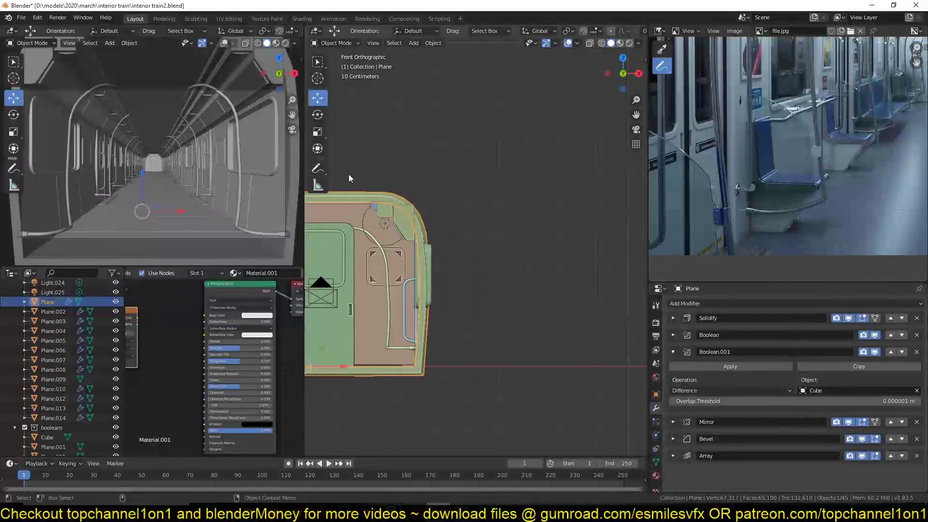
left_click(462, 167)
middle_click_drag(461, 167, 454, 176, "shift")
right_click(518, 162, "shift")
key("shift+a")
left_click(529, 174)
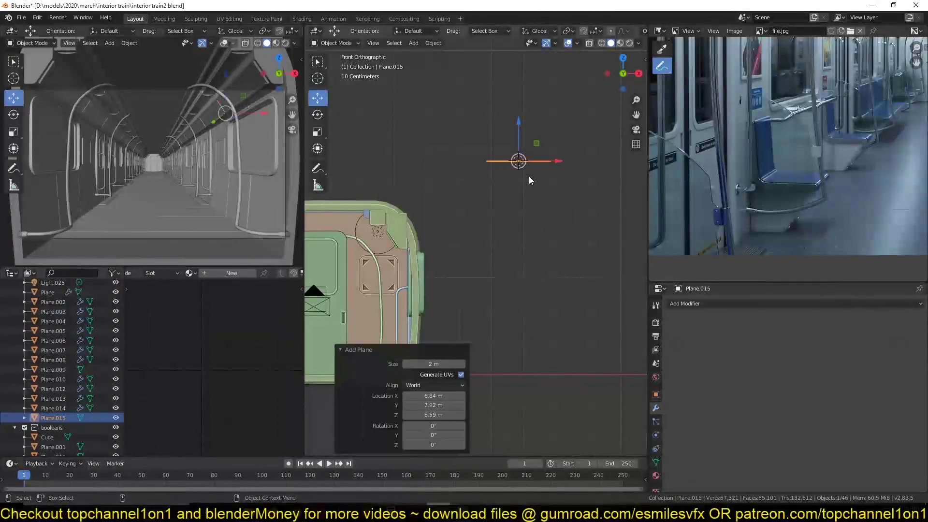
type("rx90")
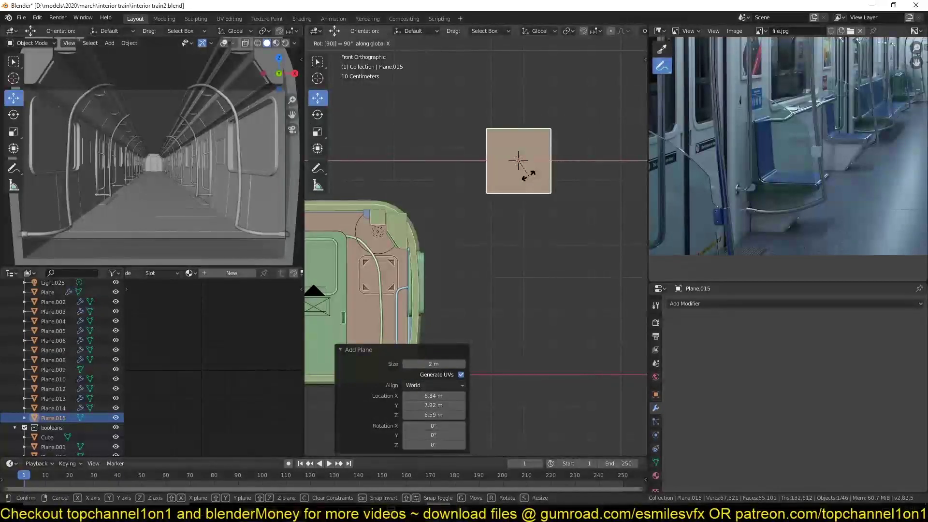
key("Return")
- Raise the new plane's top edge by about 1.05 m and lower its top right corner by about 1 m
middle_click_drag(529, 177, 523, 196, "shift")
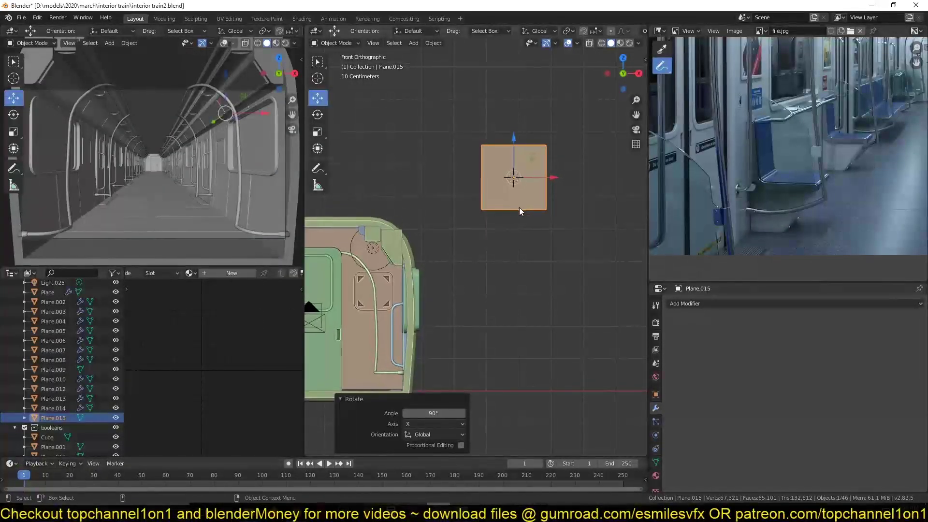
key("KP_Decimal")
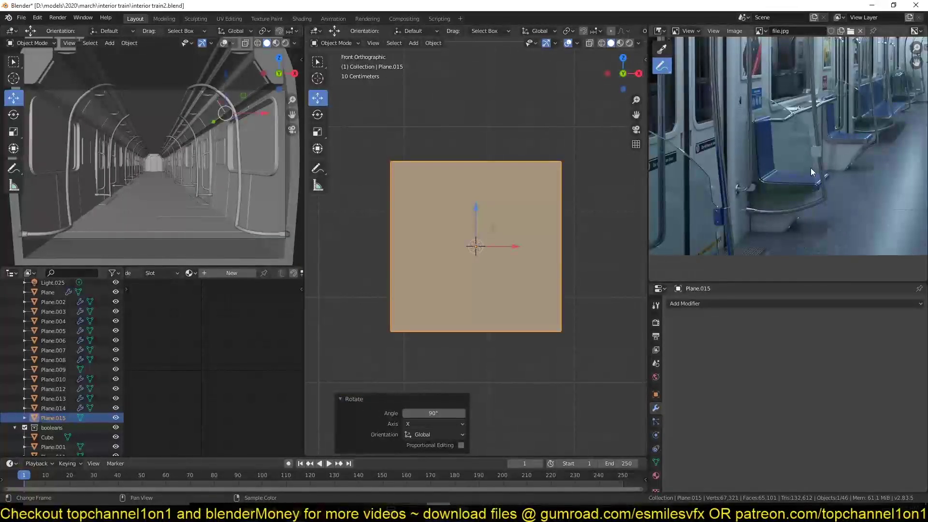
scroll(810, 167, "up", 4)
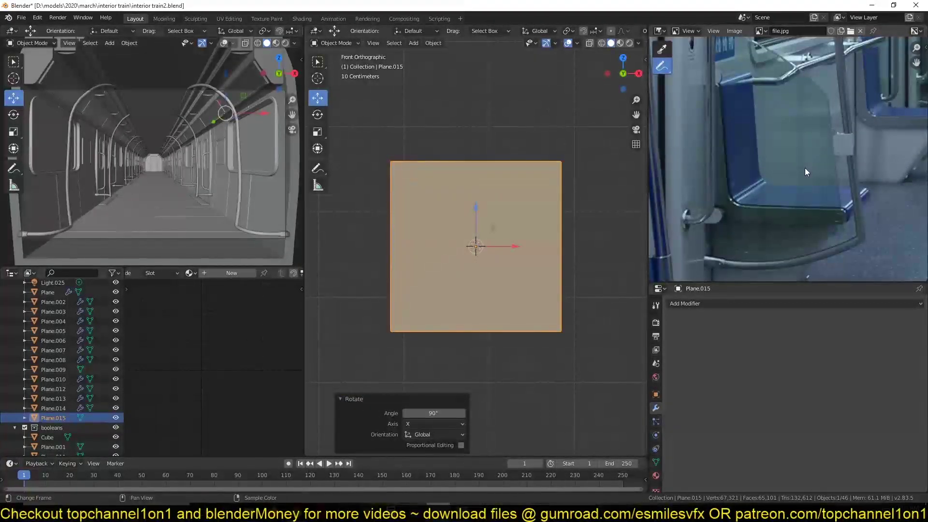
key("Tab")
scroll(513, 198, "down", 4)
key("1")
left_click(436, 203)
left_click(518, 204, "shift")
left_click_drag(480, 167, 482, 125)
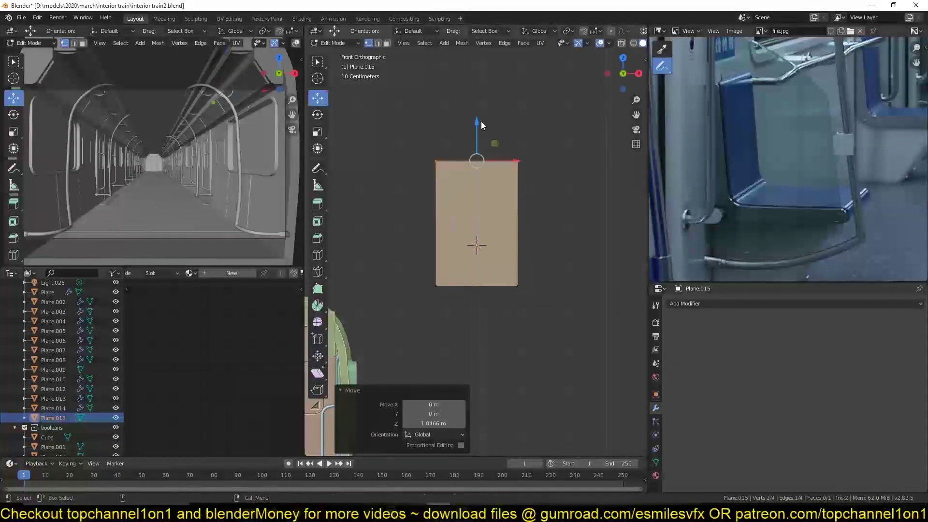
left_click(517, 161)
left_click_drag(516, 161, 478, 232)
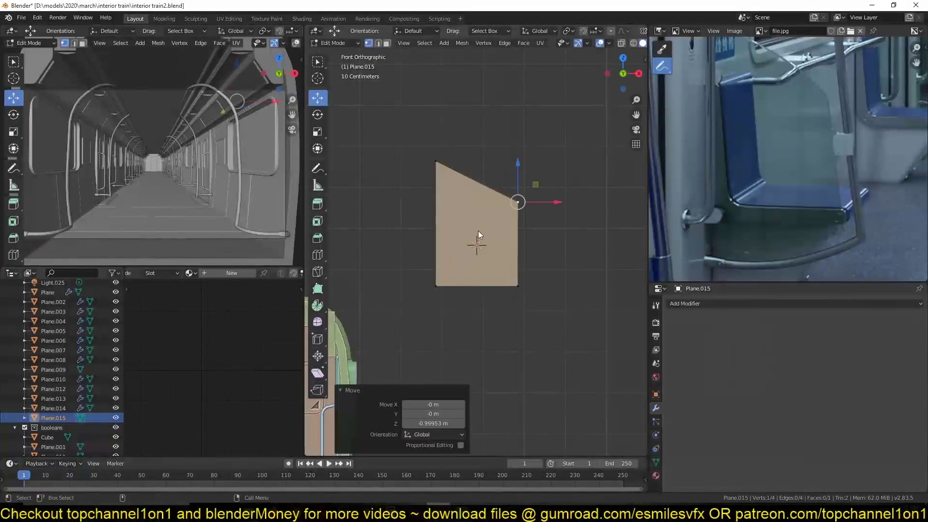
key("ctrl+shift+b")
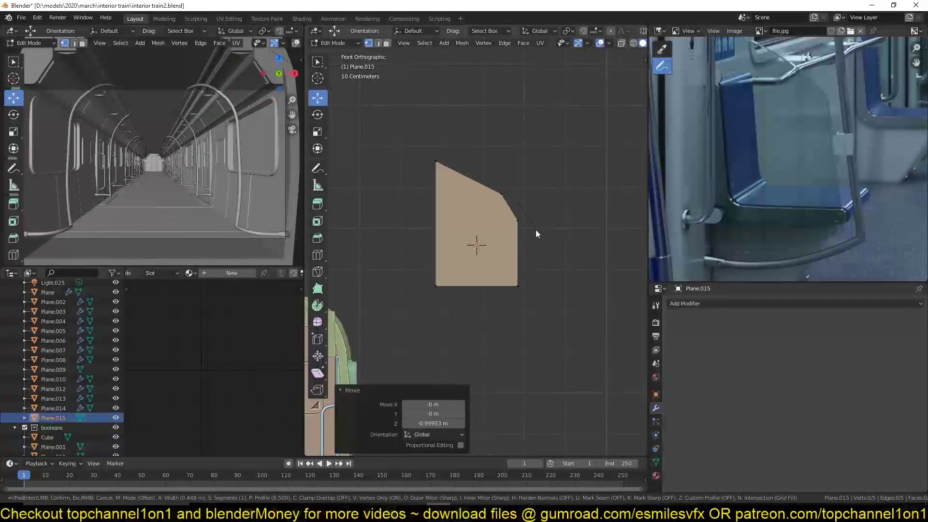
scroll(545, 257, "up", 4)
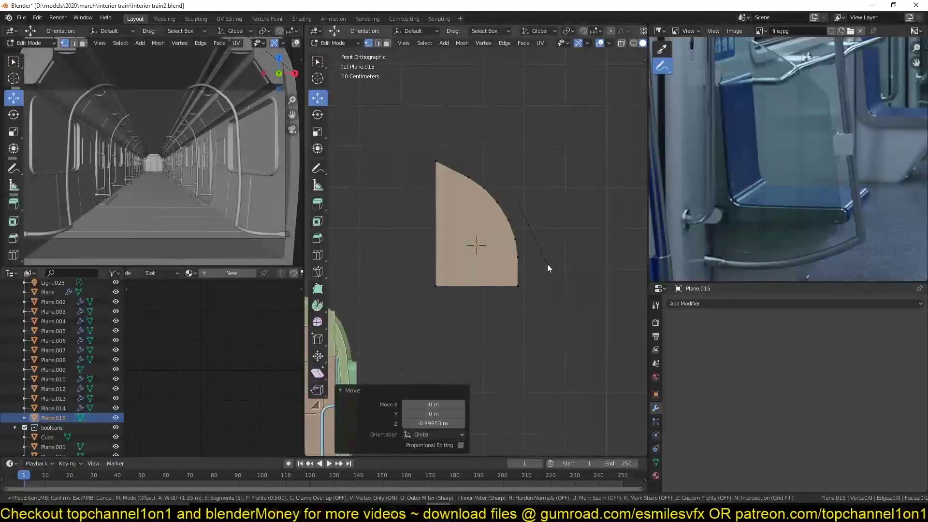
right_click(544, 260)
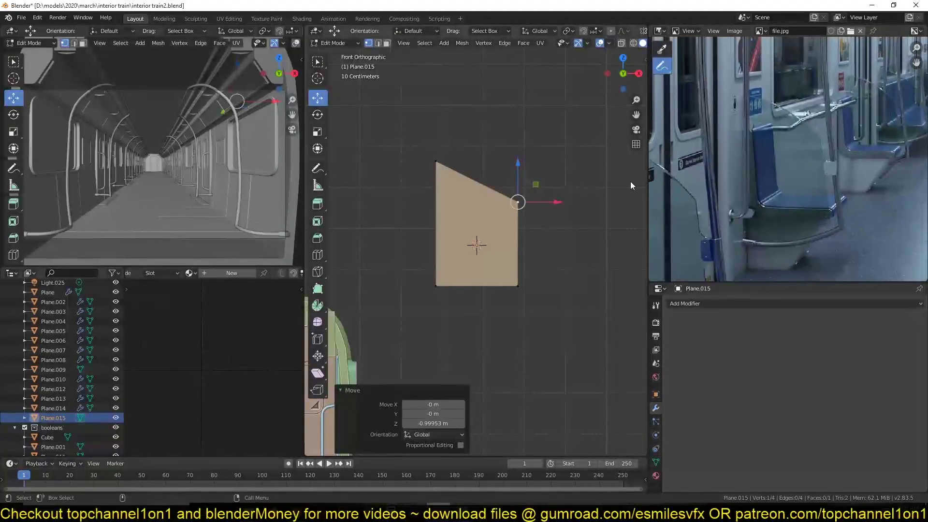
- Move the panel's lowered top right corner inward along X by about 0.23 m
scroll(582, 193, "up", 1)
left_click_drag(563, 197, 546, 192)
- Cut a vertical edge through the panel's middle, raise its top vertex, and lower its bottom vertex by about 0.49 m
key("ctrl+r")
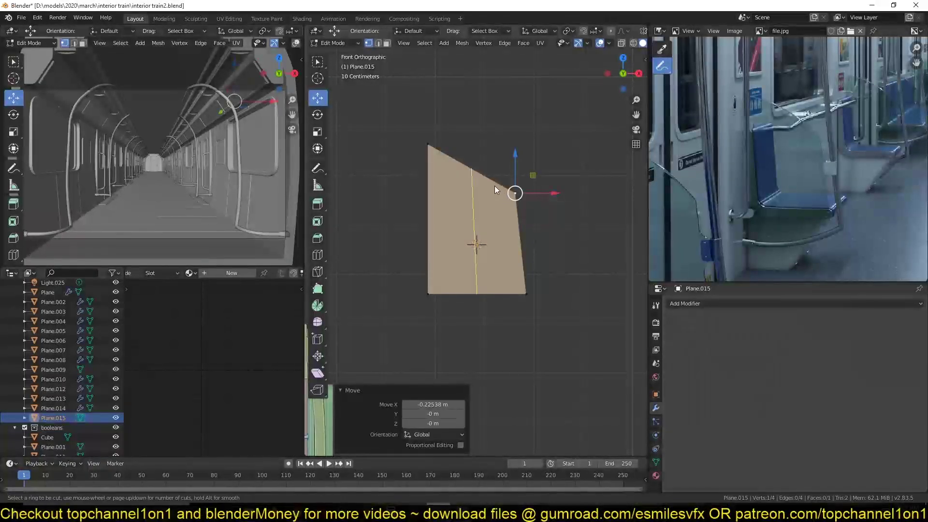
left_click(494, 185)
right_click(494, 185)
left_click(477, 170)
left_click_drag(474, 129, 495, 135)
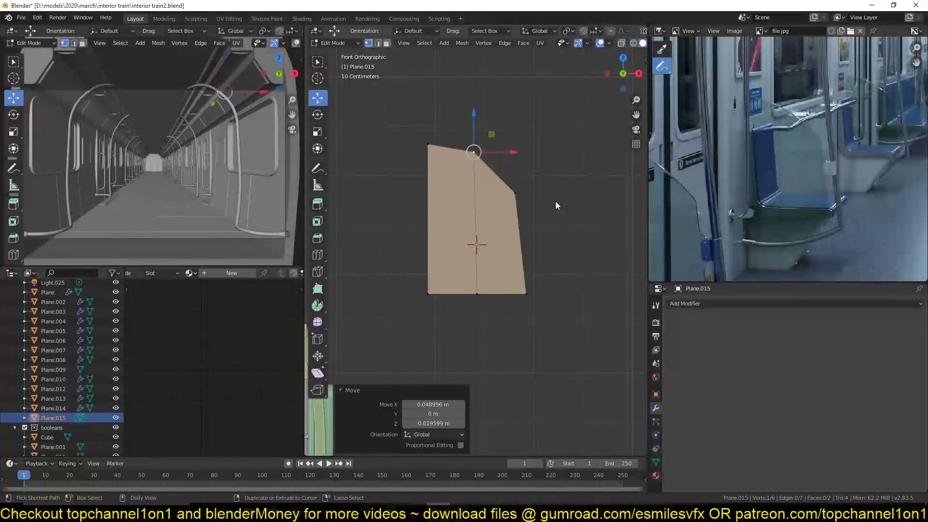
left_click(469, 294)
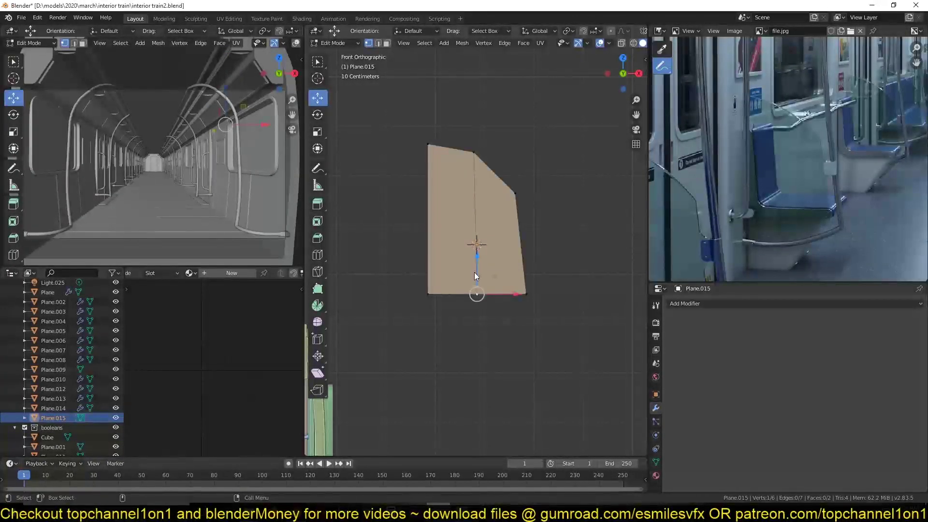
left_click_drag(476, 265, 477, 290)
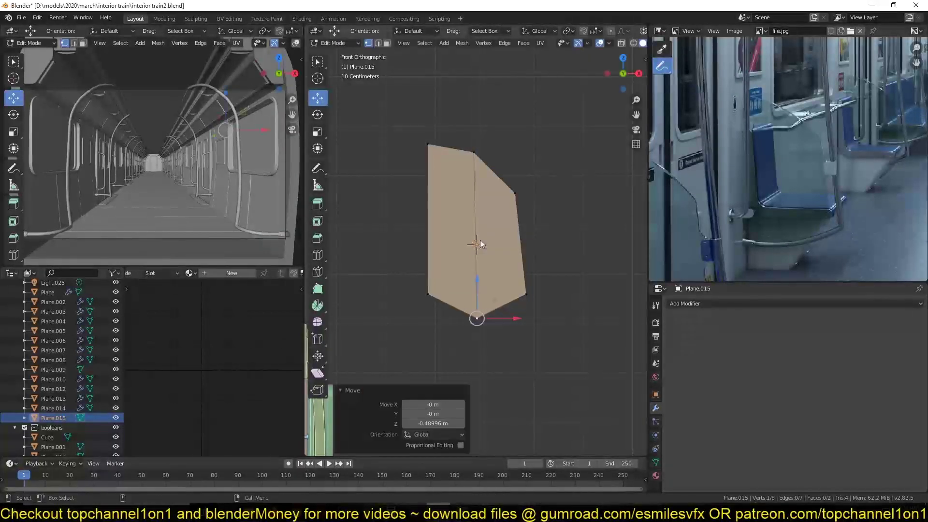
- Bevel the panel's middle vertical edge with 4 segments and an offset of about 0.62 m
key("2")
left_click(477, 219)
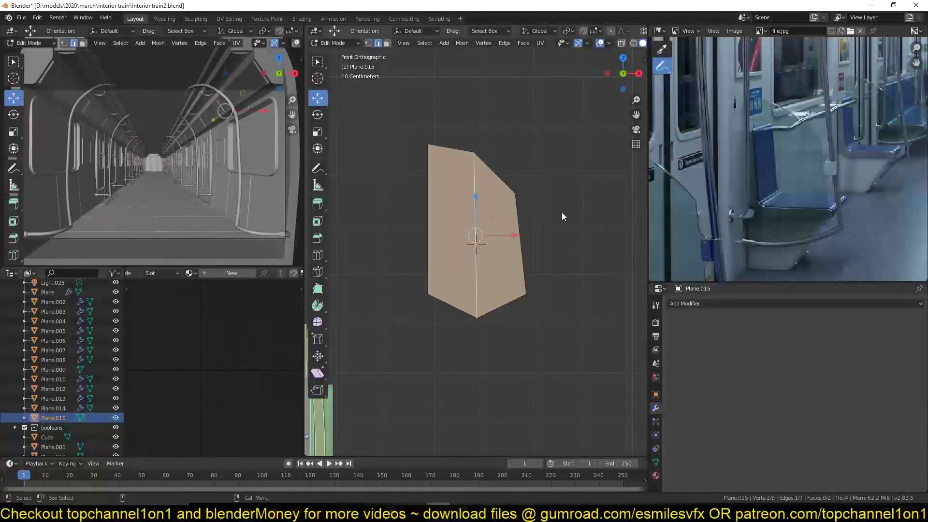
key("ctrl+b")
scroll(617, 188, "up", 3)
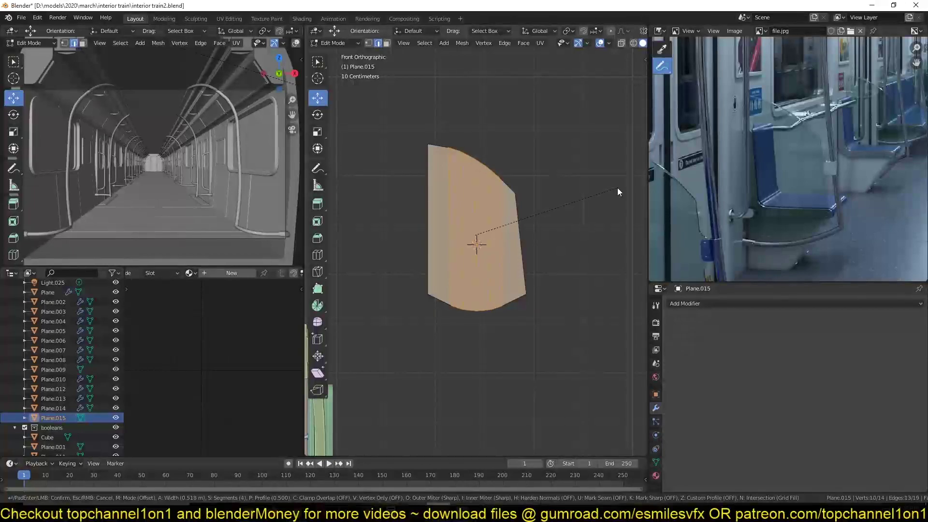
left_click(616, 178)
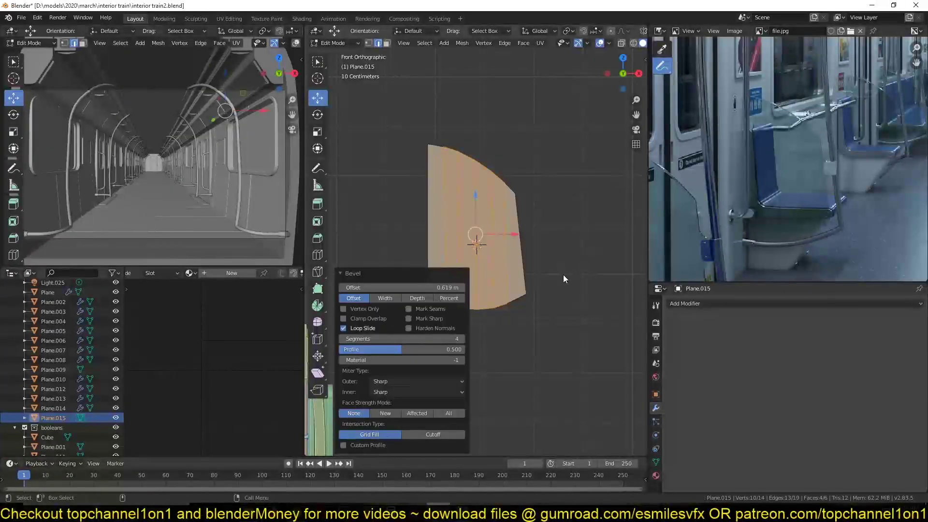
- Round the panel's two right-hand corners with a 4-segment vertex bevel about 0.13 m wide
key("Tab")
key("Tab")
key("1")
left_click(517, 198)
left_click(416, 152)
left_click(521, 297)
left_click(515, 194, "shift")
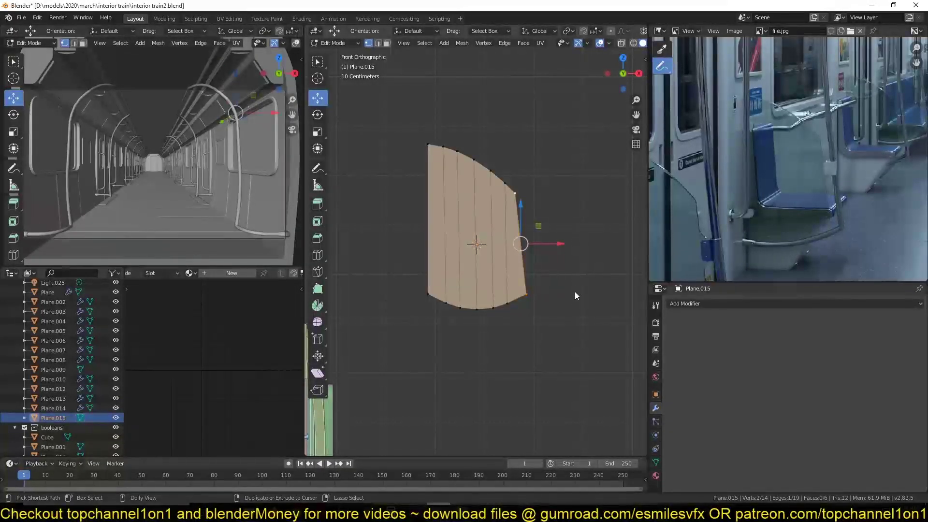
key("ctrl+b")
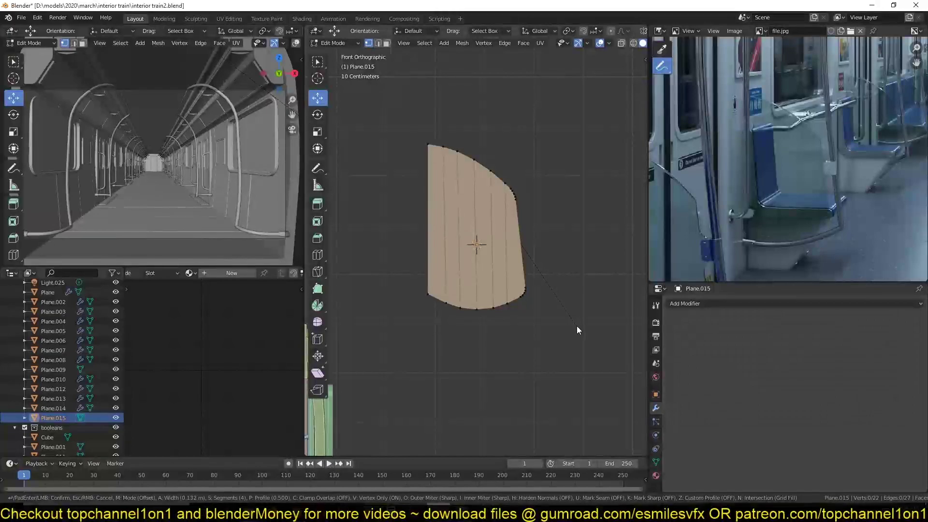
left_click(579, 328)
- Apply the panel's scale and give it a Solidify modifier with a thickness of about 0.043 m
key("Tab")
left_click(704, 305)
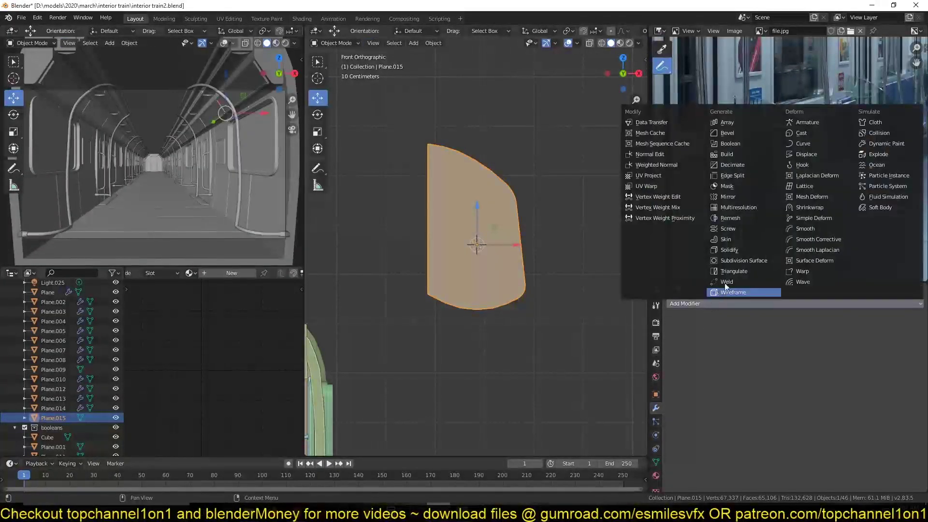
left_click(737, 248)
mouse_move(503, 255)
middle_mouse_down()
mouse_move(426, 269)
mouse_move(504, 251)
middle_mouse_up()
key("ctrl+a")
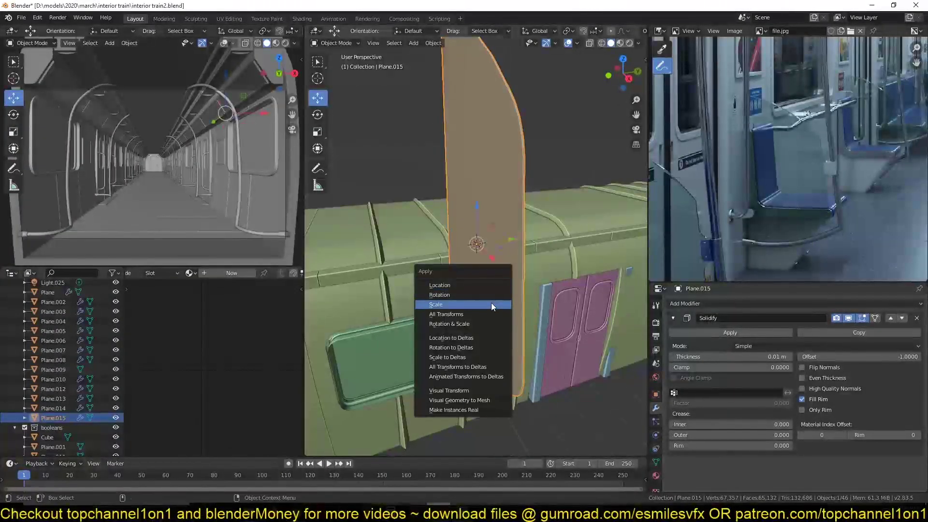
left_click(491, 305)
left_click_drag(730, 357, 779, 357)
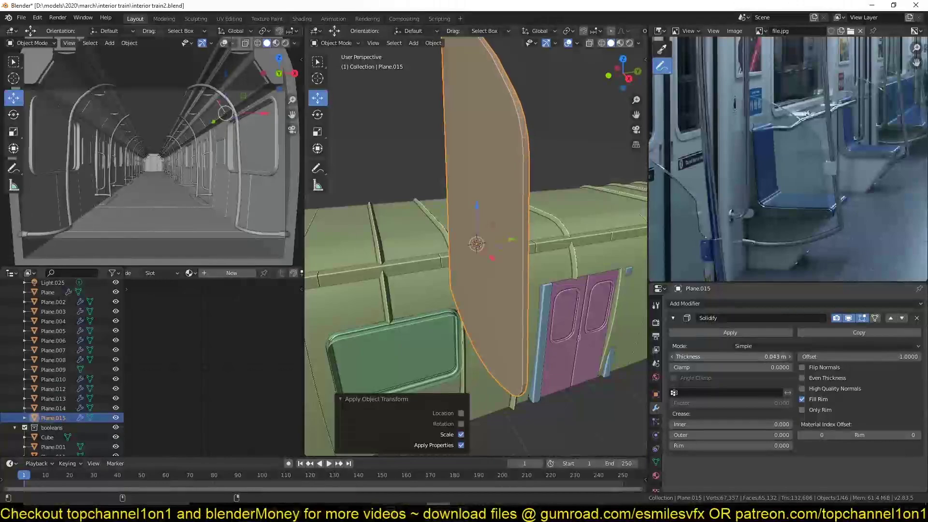
left_click(672, 317)
- Try auto smooth angles of 45° and 60° on the panel's normals
left_click(655, 462)
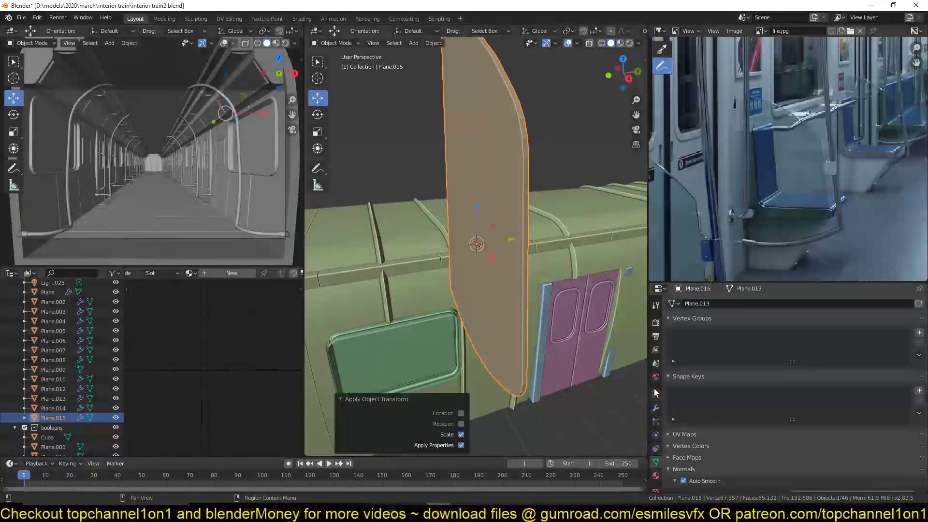
left_click(656, 407)
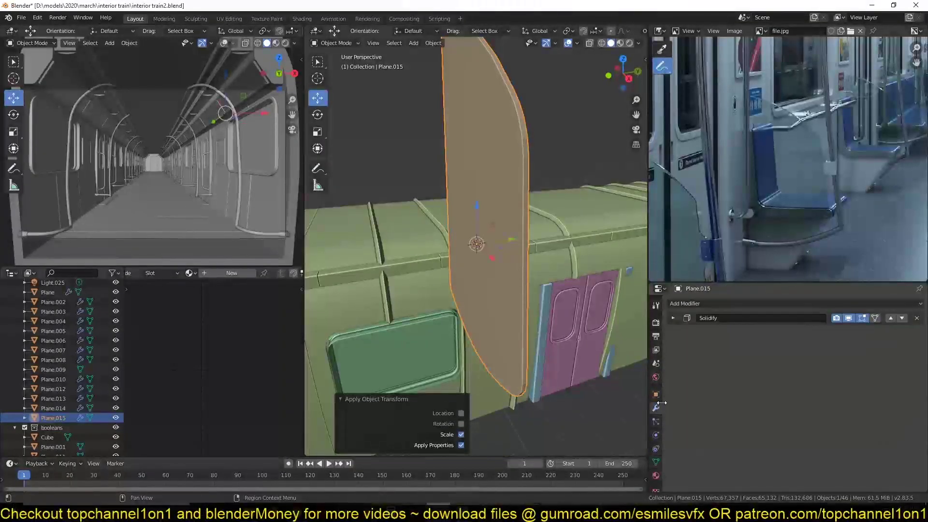
left_click(656, 463)
middle_click_drag(567, 263, 556, 325)
scroll(553, 326, "up", 2)
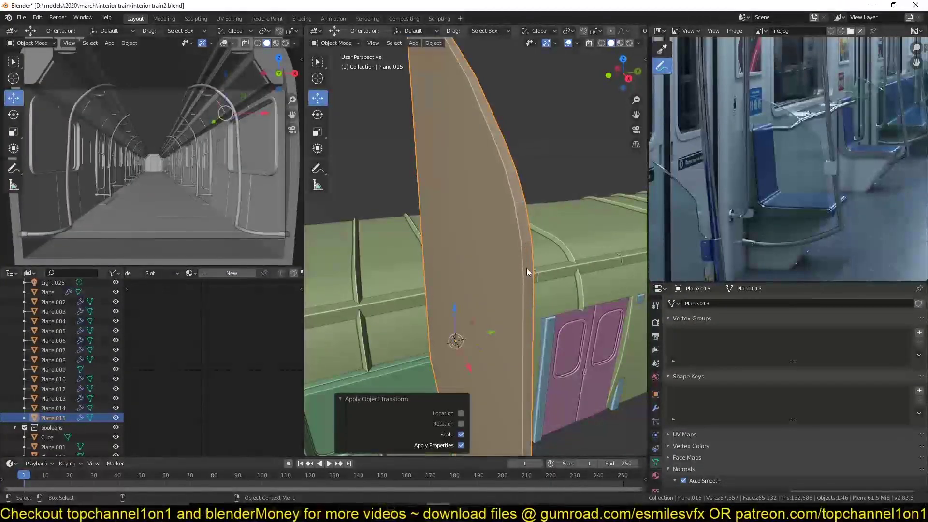
scroll(819, 416, "down", 3)
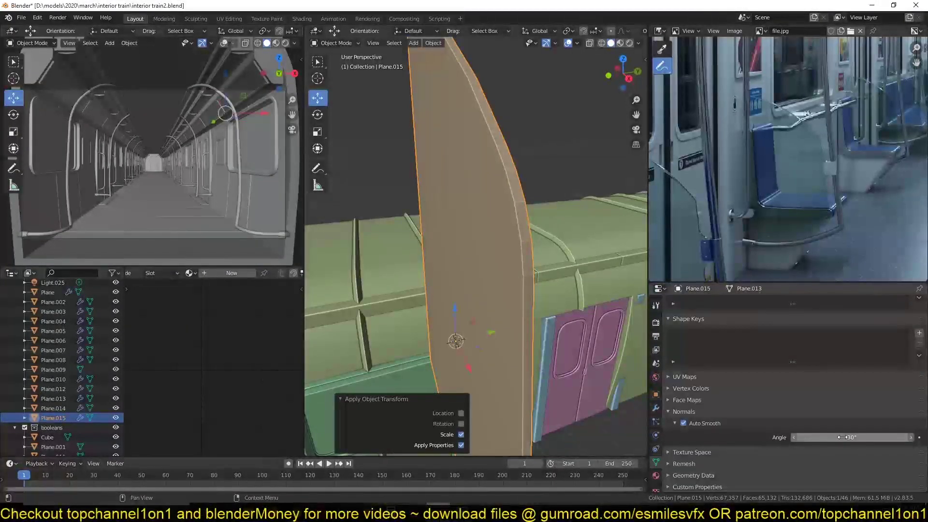
left_click(842, 437)
type("45")
key("Return")
left_click(822, 437)
type("60")
key("Return")
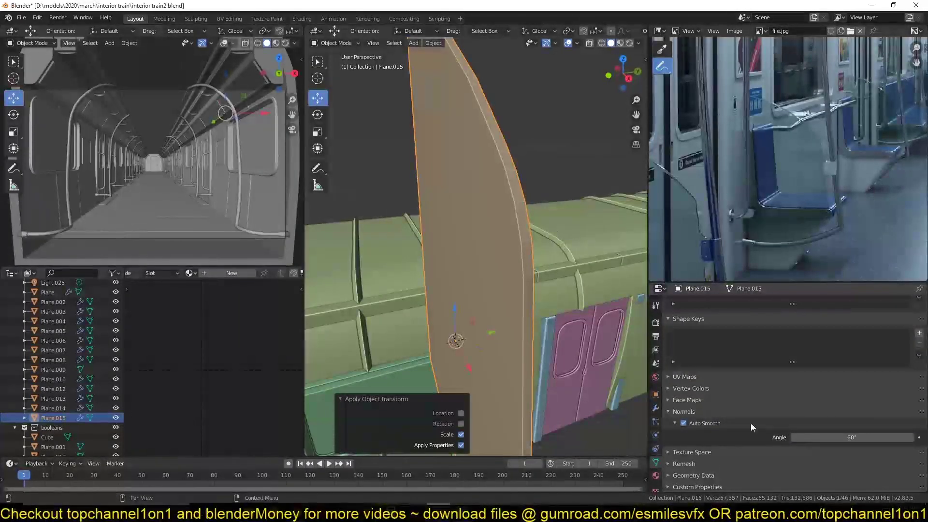
- Shade the panel smooth and set its auto smooth angle to 45°
right_click(559, 307)
left_click(560, 307)
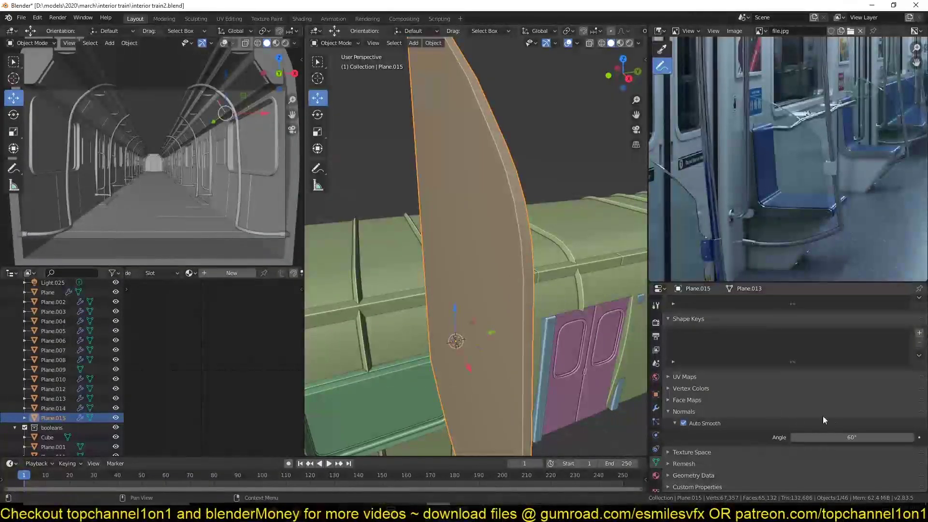
left_click(803, 437)
type("45")
key("Return")
right_click(516, 209)
left_click(515, 207)
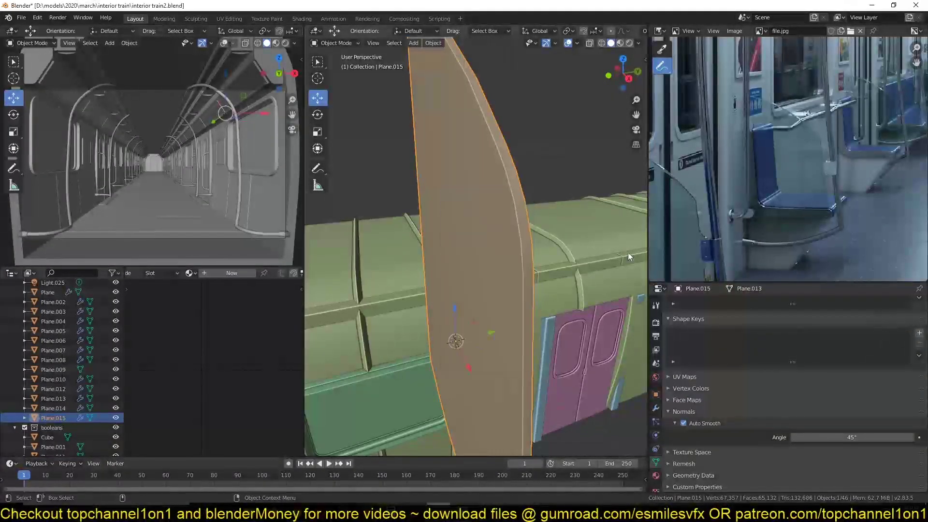
- Add a Bevel modifier to the panel after the Solidify with an offset of about 0.006 m
left_click(656, 409)
left_click(760, 303)
left_click(701, 140)
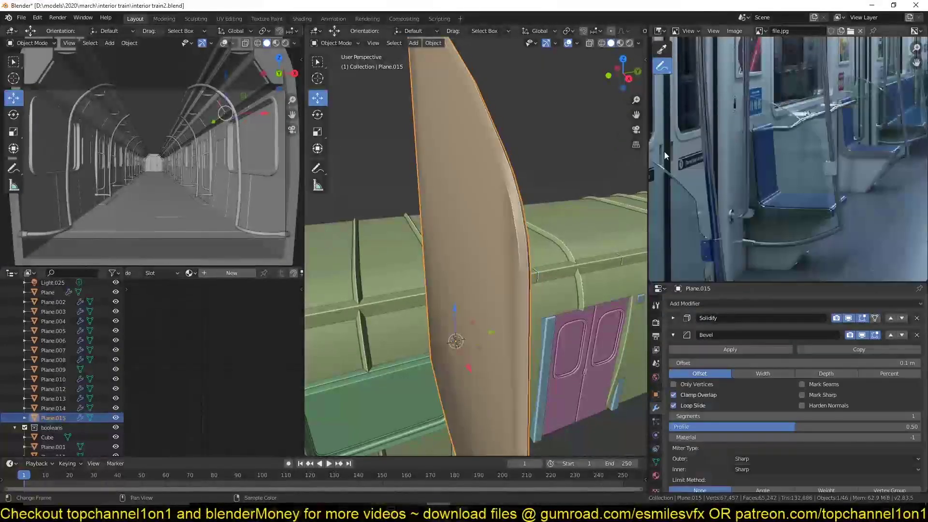
scroll(516, 204, "up", 4)
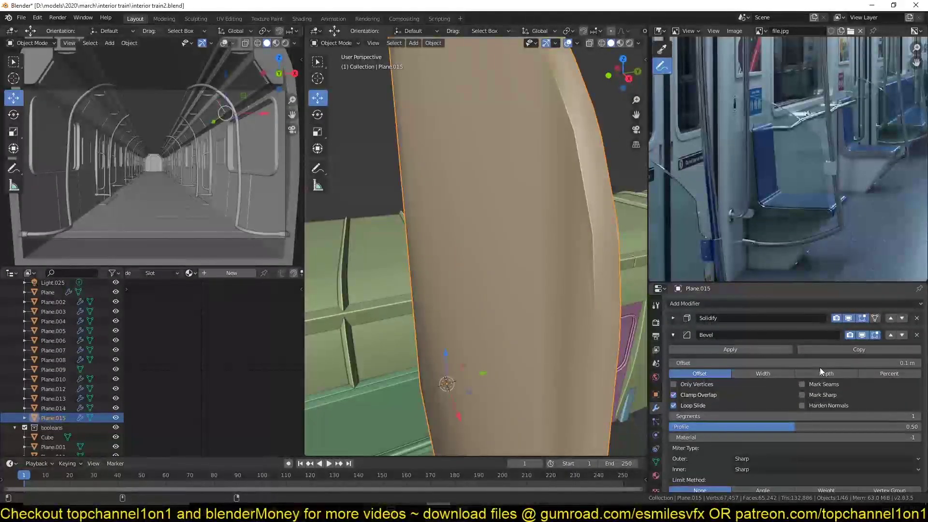
left_click_drag(819, 363, 784, 363)
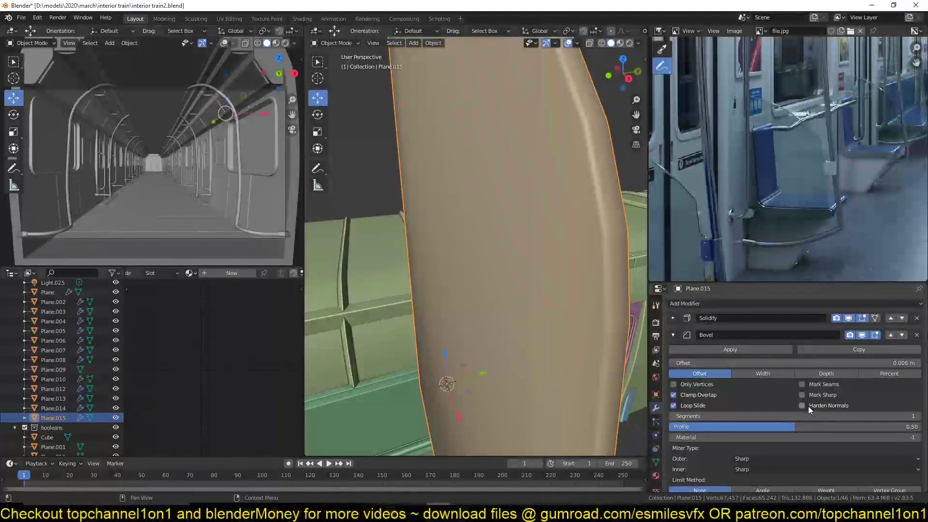
- Enable Harden Normals on the Bevel modifier, limit it by Angle, and reduce its offset to about 0.004 m
left_click(808, 406)
scroll(758, 440, "down", 4)
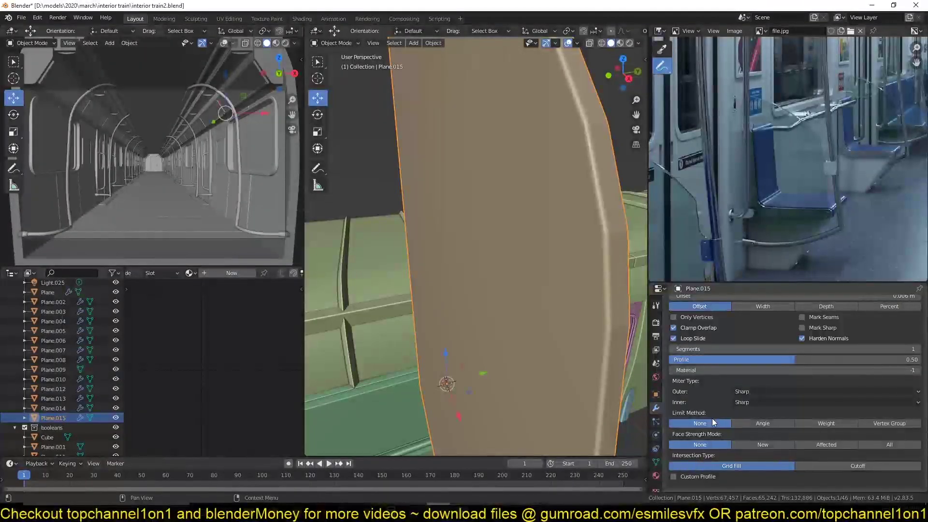
left_click(762, 423)
scroll(763, 418, "up", 4)
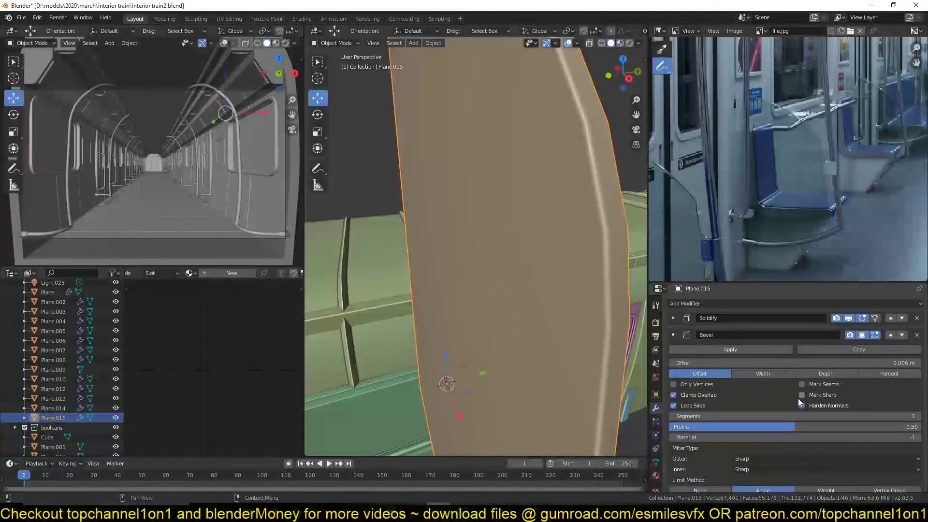
left_click_drag(871, 365, 857, 364)
scroll(580, 290, "down", 6)
- Subdivide the panel's ring of vertical edges to cut a horizontal edge loop across its middle in front view
middle_click_drag(638, 302, 579, 285)
key("KP_1")
key("KP_Decimal")
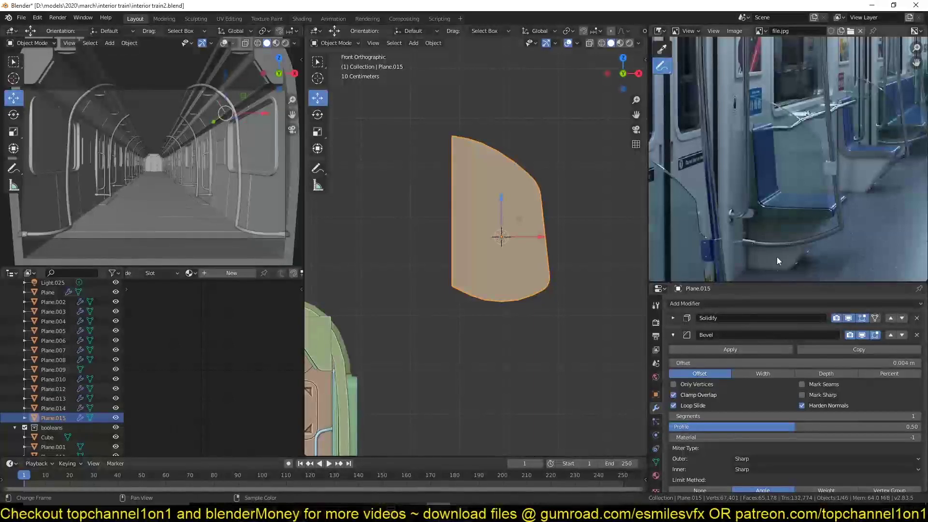
scroll(819, 218, "up", 2)
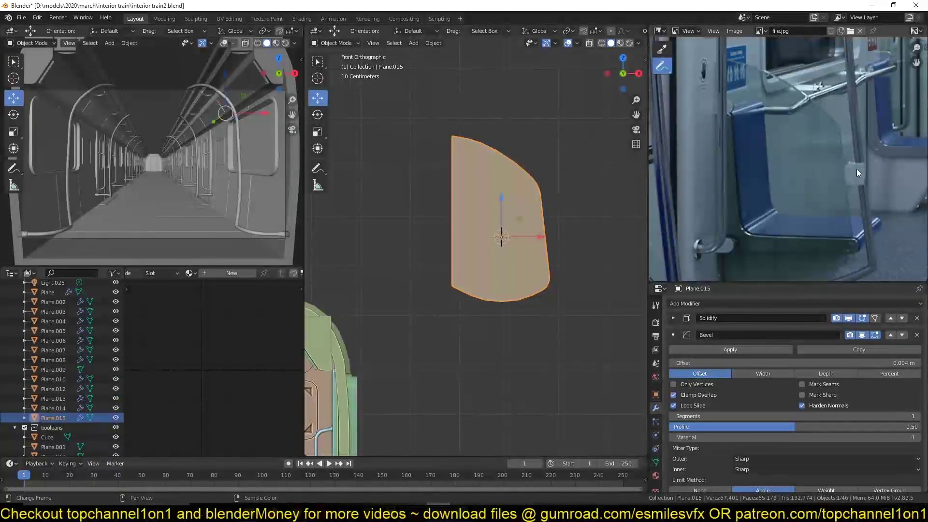
scroll(859, 171, "up", 2)
scroll(534, 218, "up", 4)
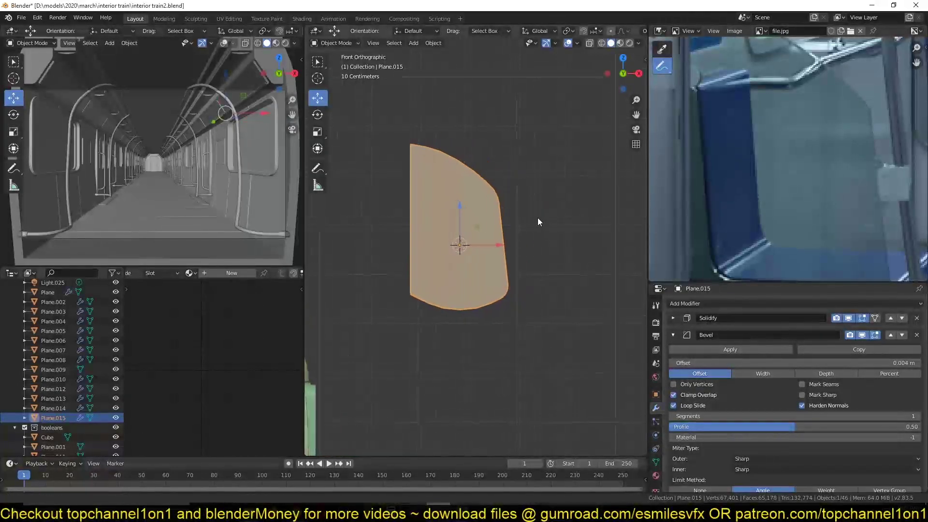
key("Tab")
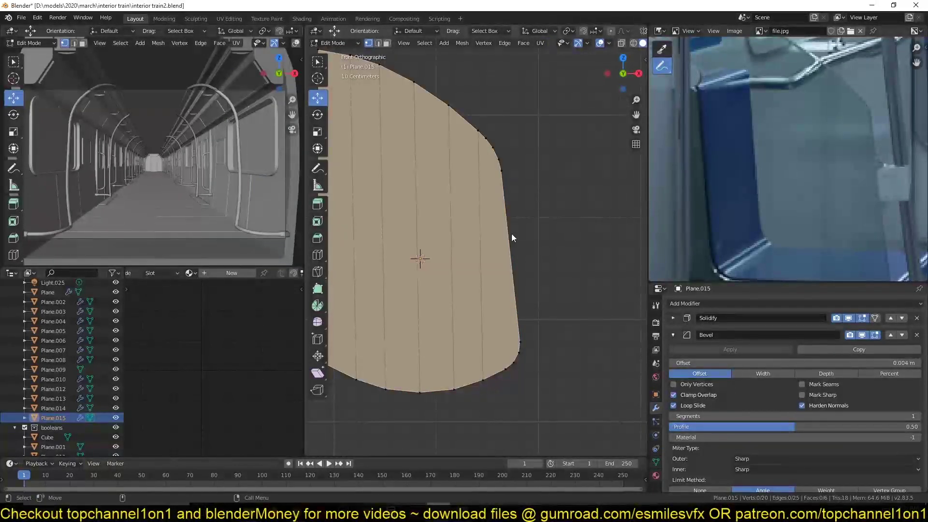
scroll(503, 239, "down", 2)
left_click(363, 234, "ctrl+alt")
right_click(542, 244)
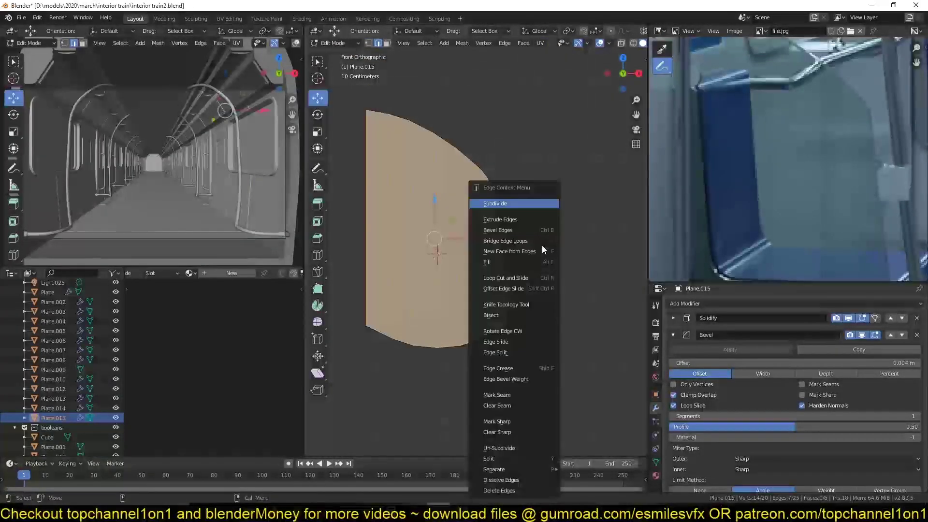
left_click(544, 203)
- Try to flatten the horizontal middle edge loop by scaling it to 0 along Z
left_click(473, 252, "alt")
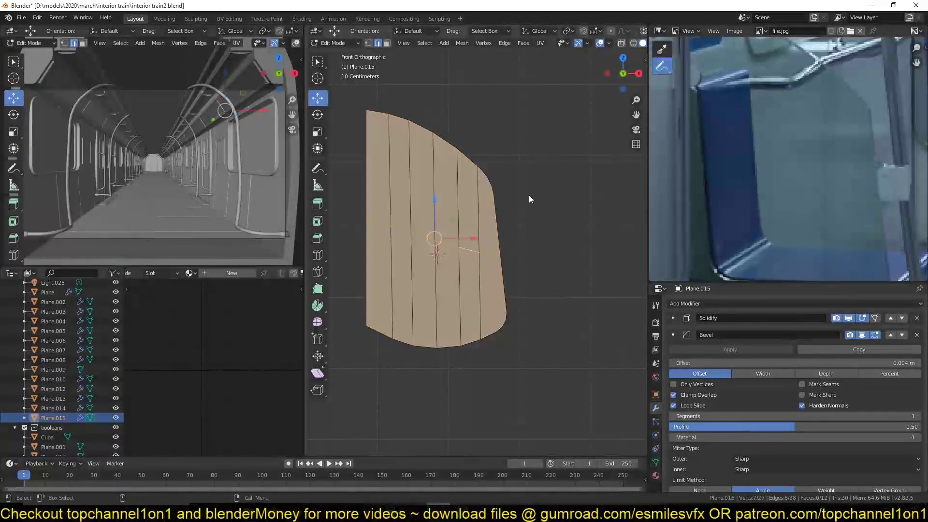
type("sz")
type("0")
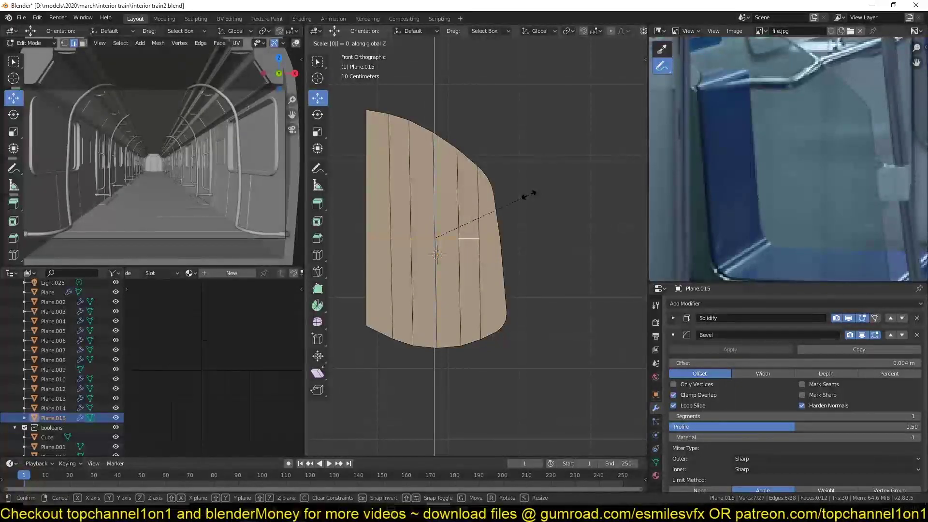
key("Return")
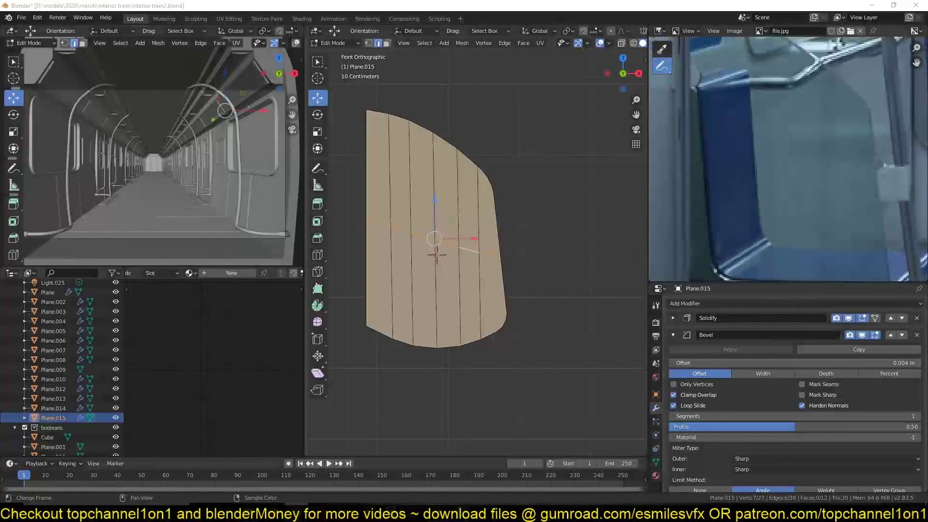
- Bevel the outermost segment of the middle edge loop at the panel's right side into a single-segment strip
left_click(567, 230)
scroll(569, 226, "up", 3)
left_click(466, 235)
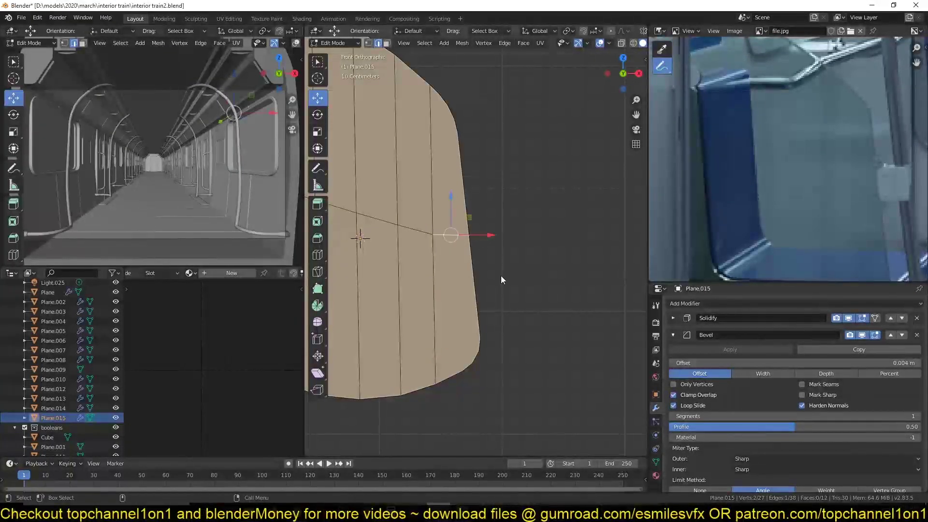
key("ctrl+b")
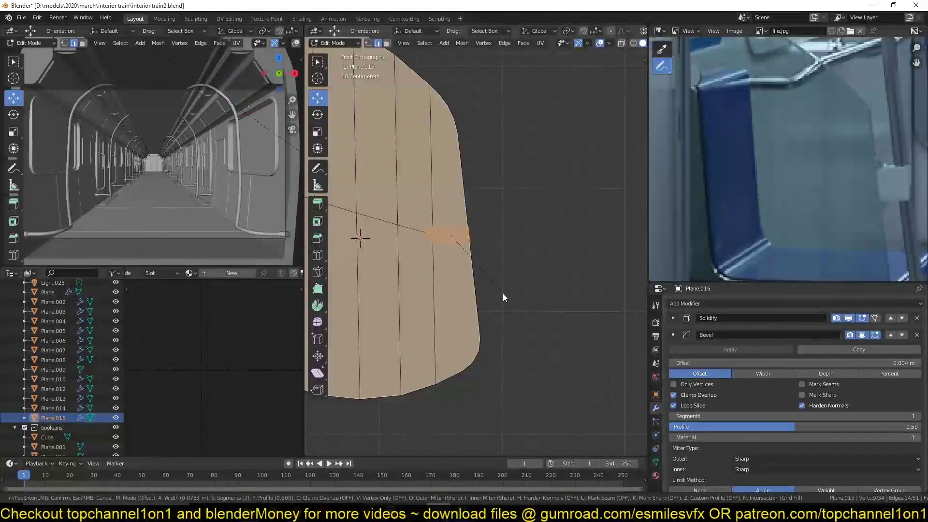
left_click(506, 307)
- Extrude the strip's outer edge about 0.17 m along X, scale it down, and pull it back about 0.024 m to form a tapered tab
left_click(479, 250)
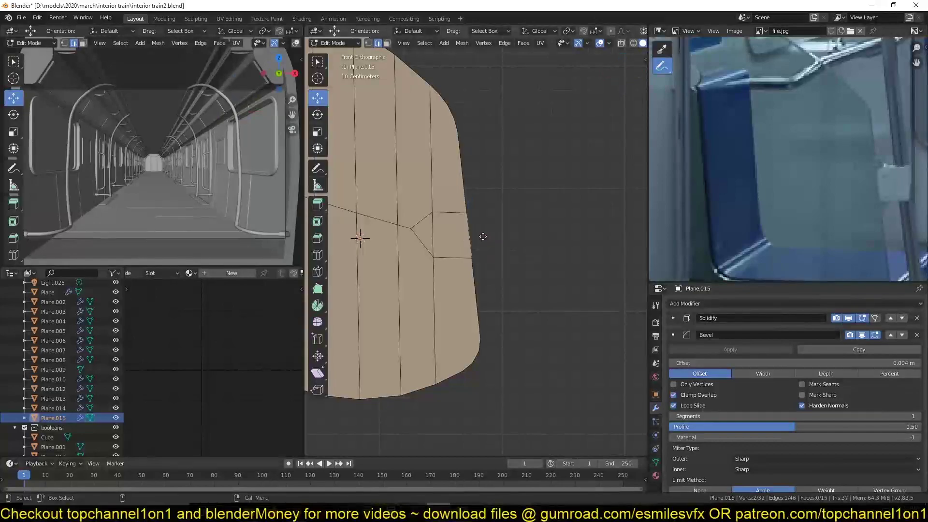
key("e")
key("x")
left_click(512, 237)
key("s")
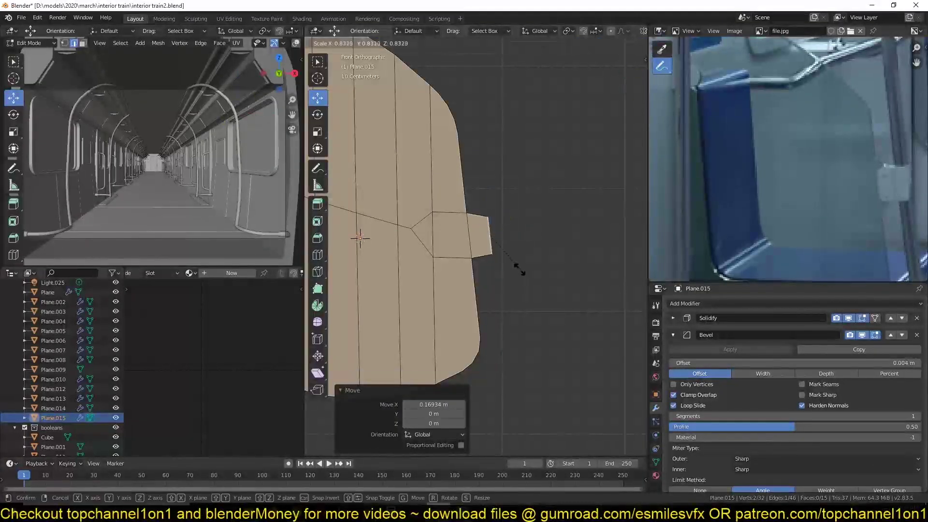
left_click(507, 258)
left_click_drag(524, 236, 521, 236)
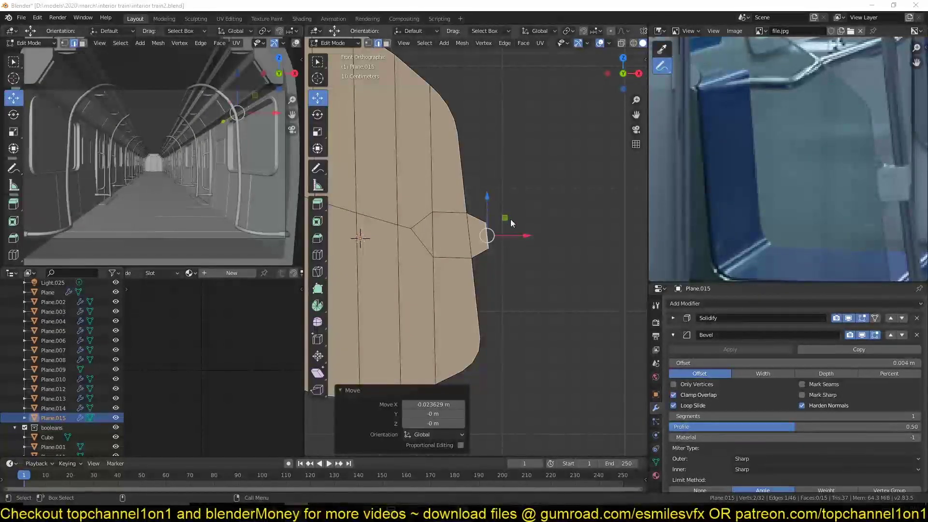
- Try to round all four corners of the tab with a 2-segment vertex bevel about 0.036 m wide
scroll(531, 233, "up", 3)
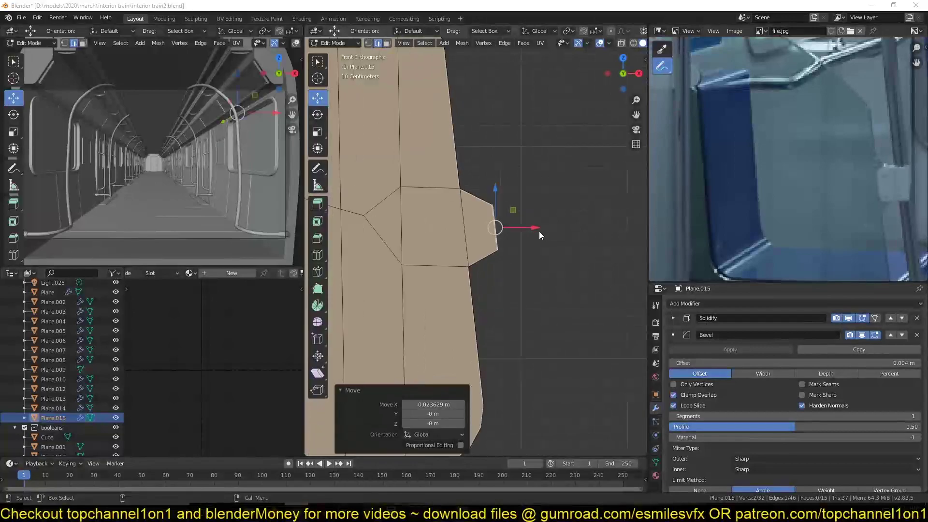
key("1")
left_click(464, 200)
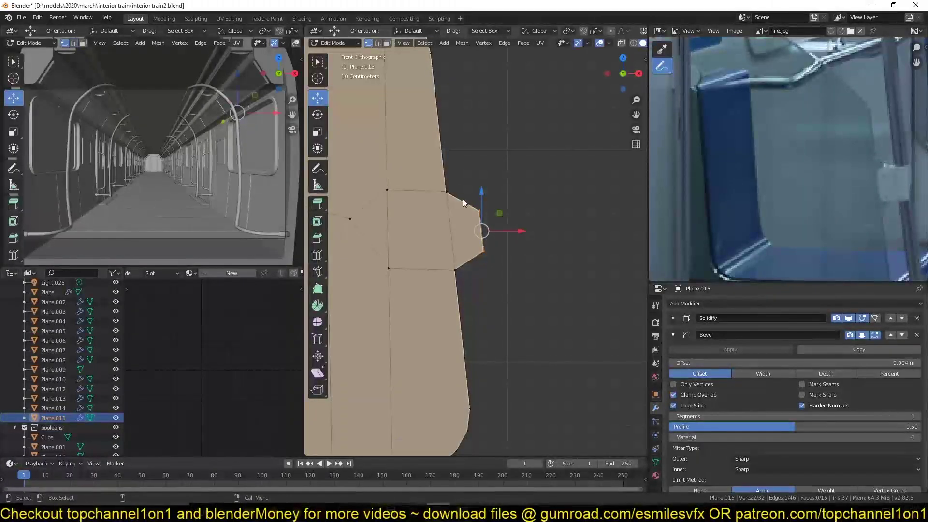
left_click(477, 212, "shift")
left_click(481, 248, "shift")
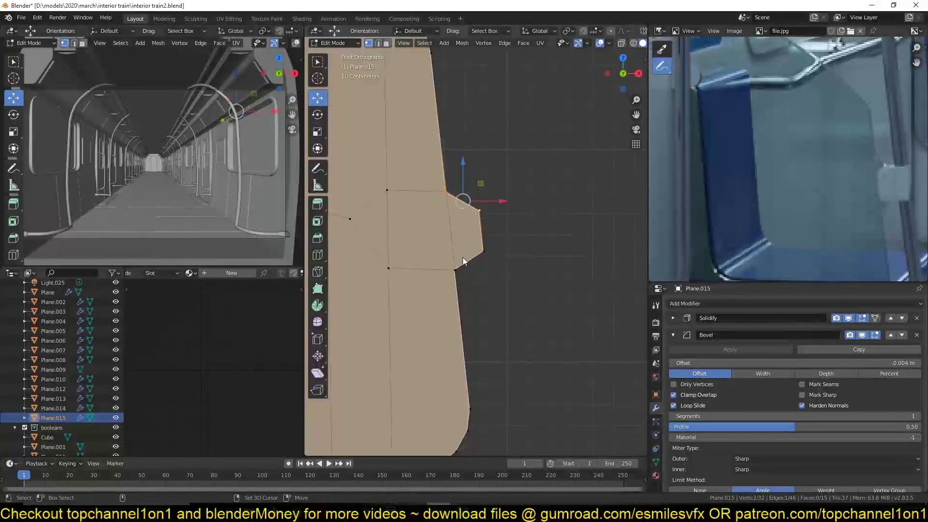
left_click(463, 264, "shift")
left_click(488, 259, "shift")
key("ctrl+shift+b")
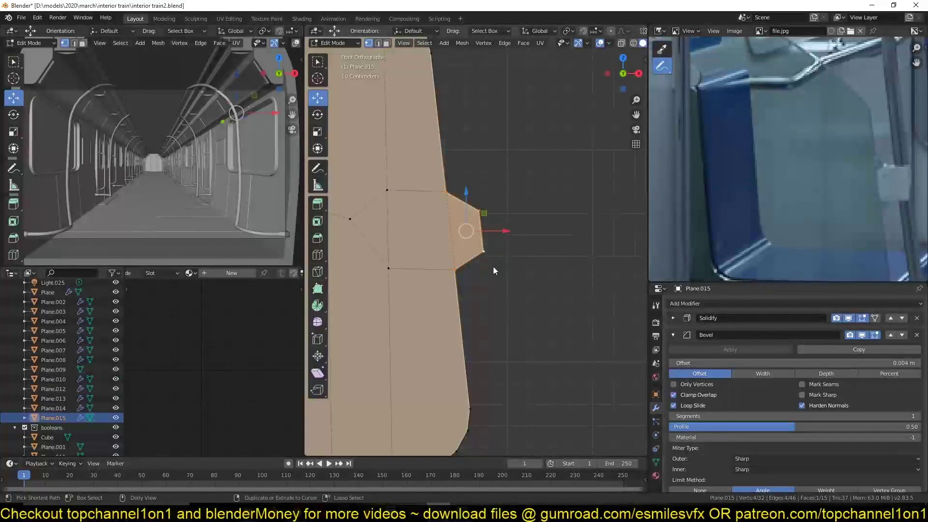
scroll(505, 295, "up", 1)
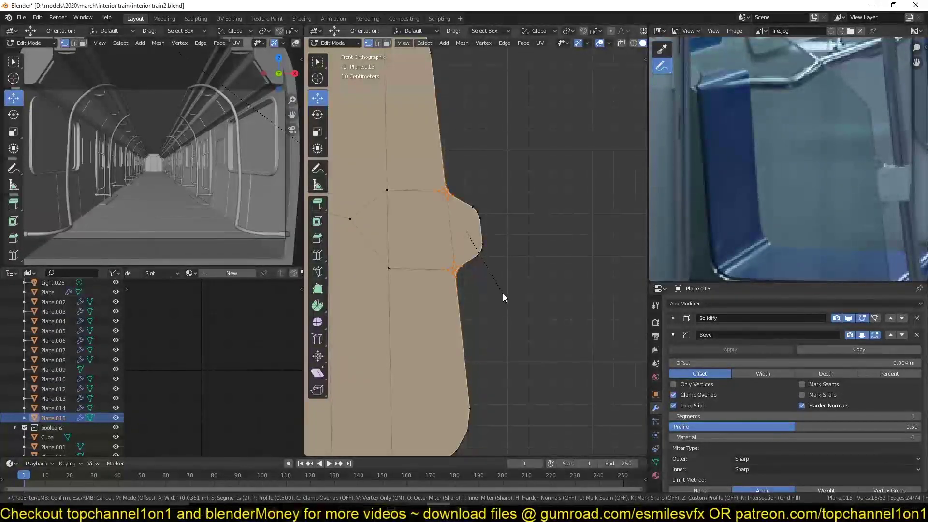
key("Escape")
- Round the two corners where the tab meets the panel with a 2-segment vertex bevel about 0.038 m wide, and deselect the panel
left_click(446, 192)
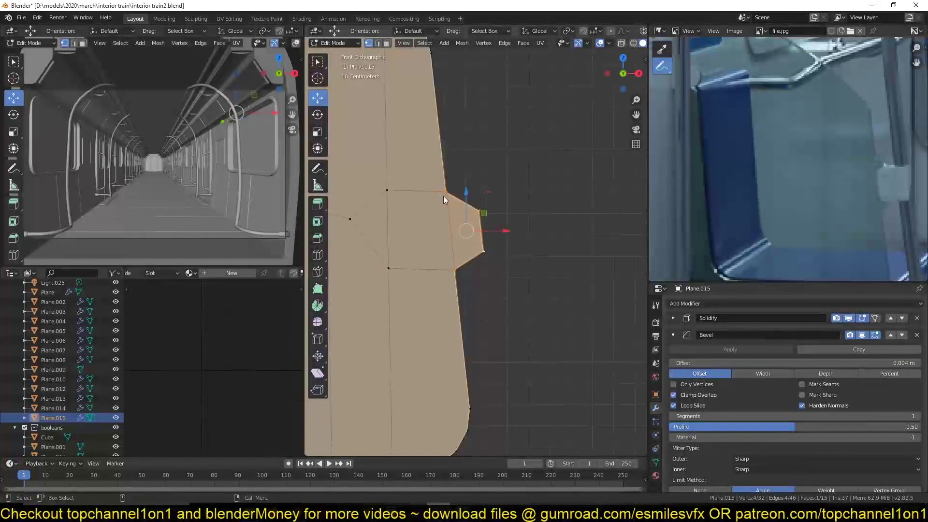
left_click(453, 268, "shift")
key("ctrl+shift+b")
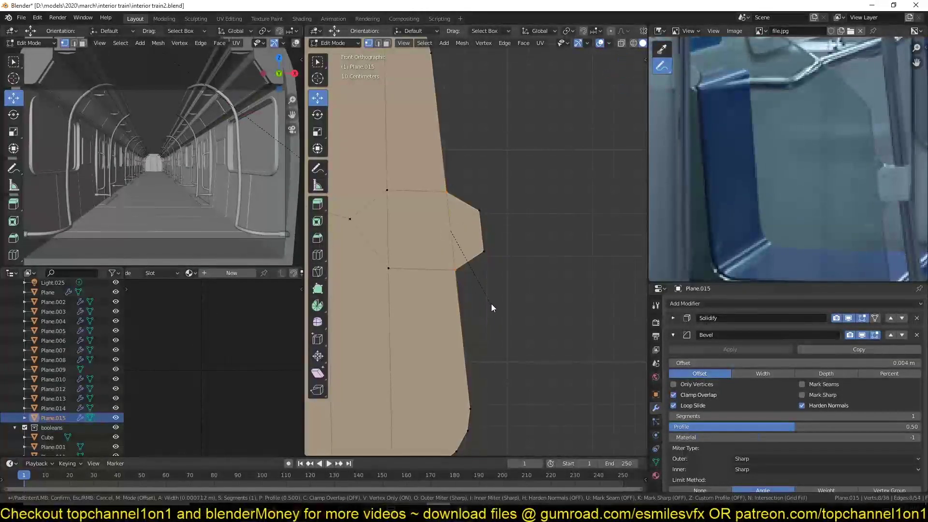
scroll(495, 309, "up", 1)
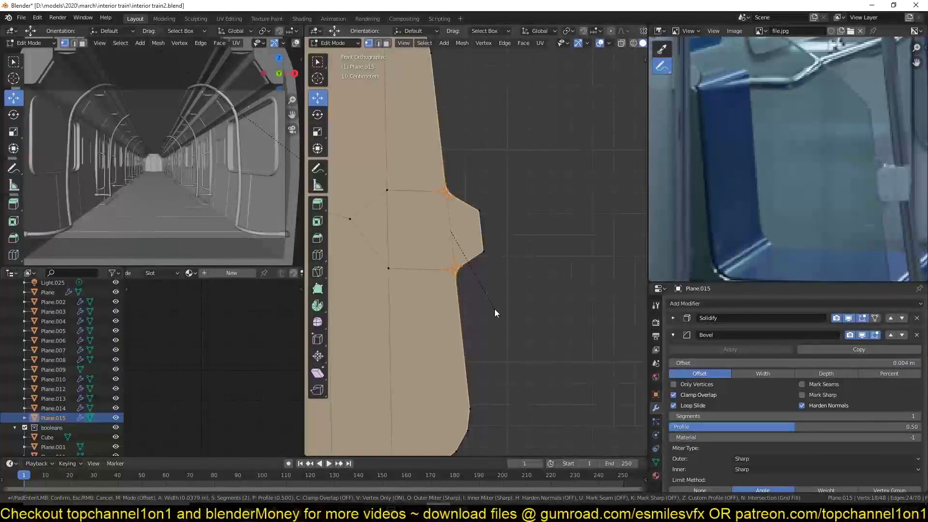
left_click(497, 312)
key("Tab")
middle_click_drag(483, 270, 529, 273, "shift")
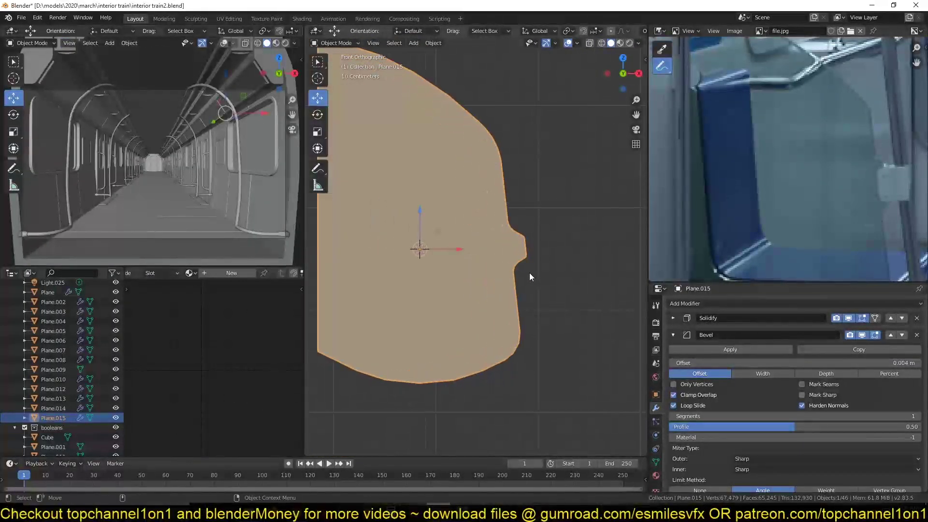
left_click(529, 273)
scroll(546, 188, "down", 7)
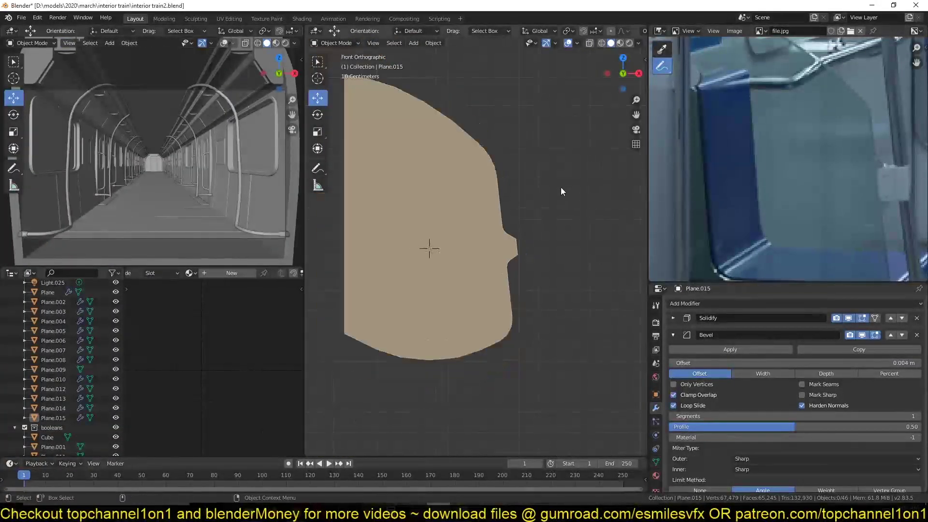
- Dissolve the bevel vertices on either side of the panel's upper right corner, keeping only the middle corner vertex
key("Home")
scroll(742, 167, "up", 3)
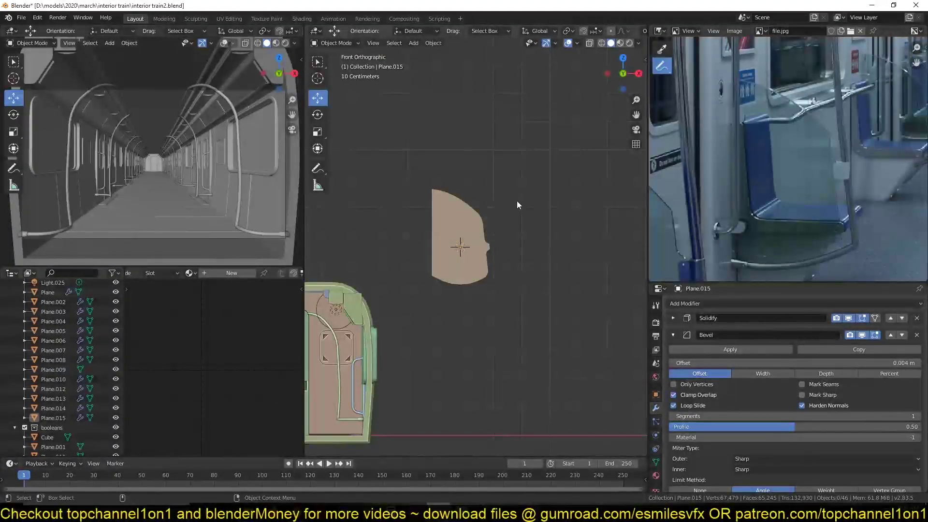
scroll(518, 201, "up", 2)
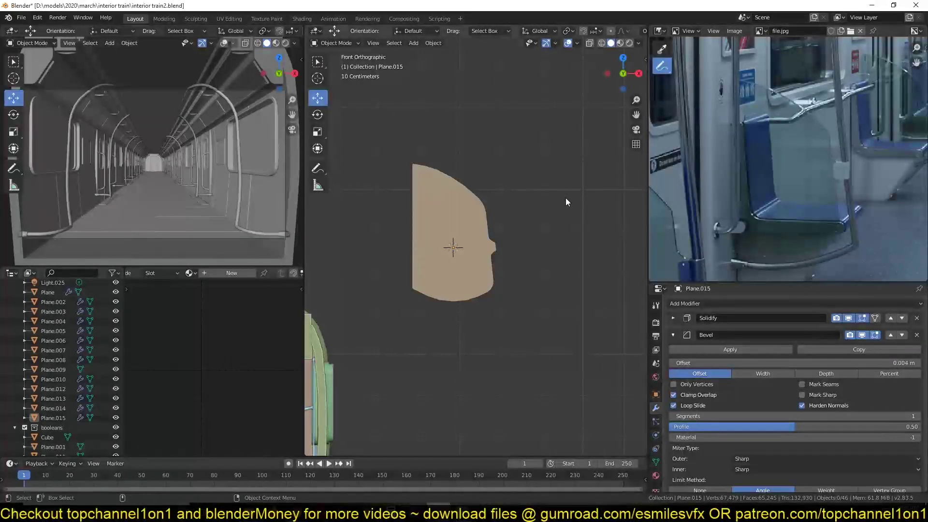
scroll(556, 200, "up", 5)
left_click(493, 190)
key("Tab")
scroll(502, 230, "up", 3)
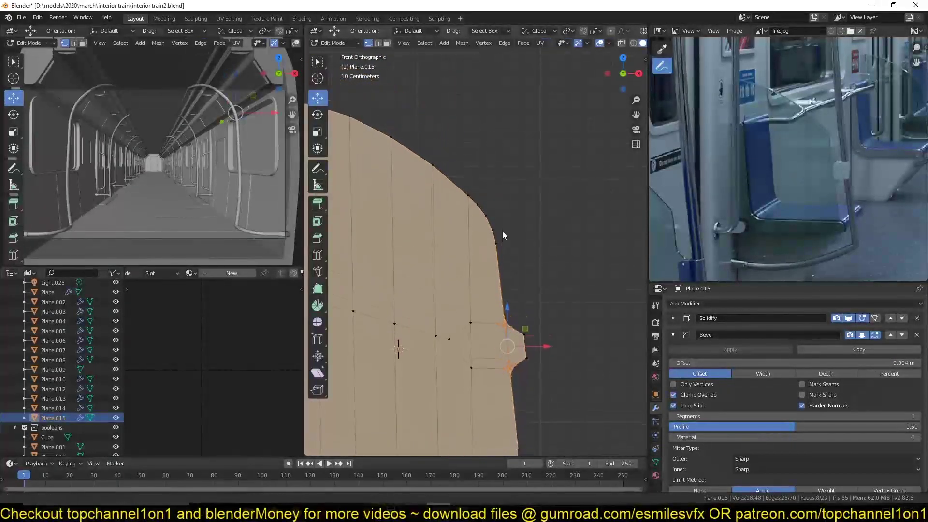
left_click(507, 186)
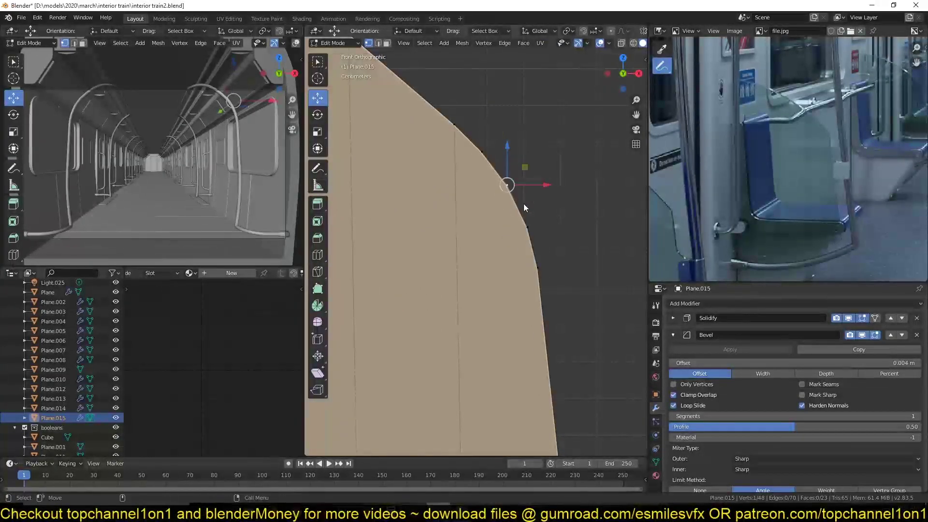
left_click(527, 227)
left_click(484, 154, "shift")
key("ctrl+x")
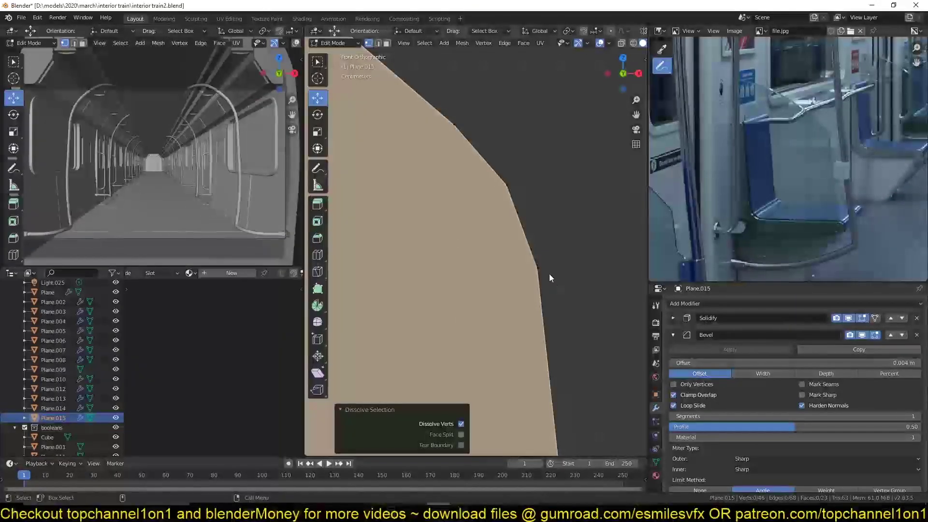
left_click(537, 267)
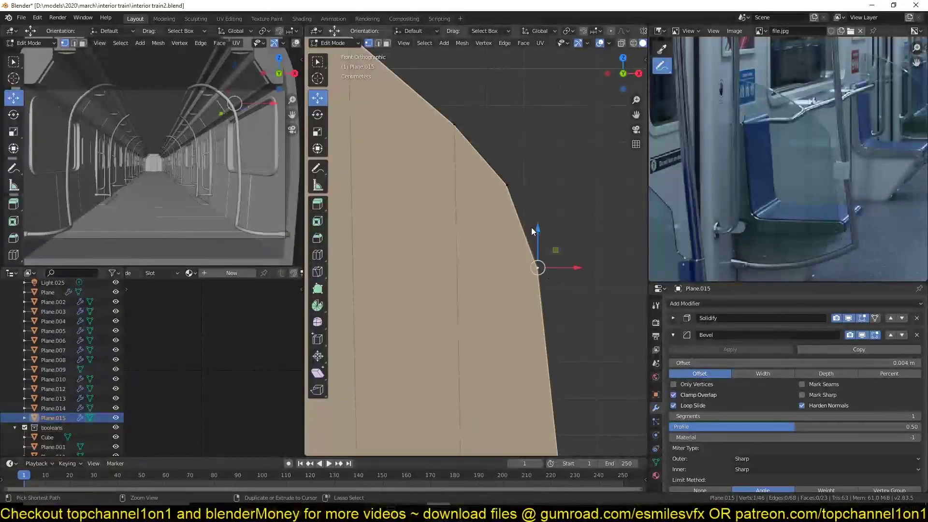
key("ctrl+x")
- Move the remaining corner vertex about 0.046 m along X and round it with a 2-segment vertex bevel about 0.026 m wide
left_click(508, 186)
scroll(530, 186, "down", 5)
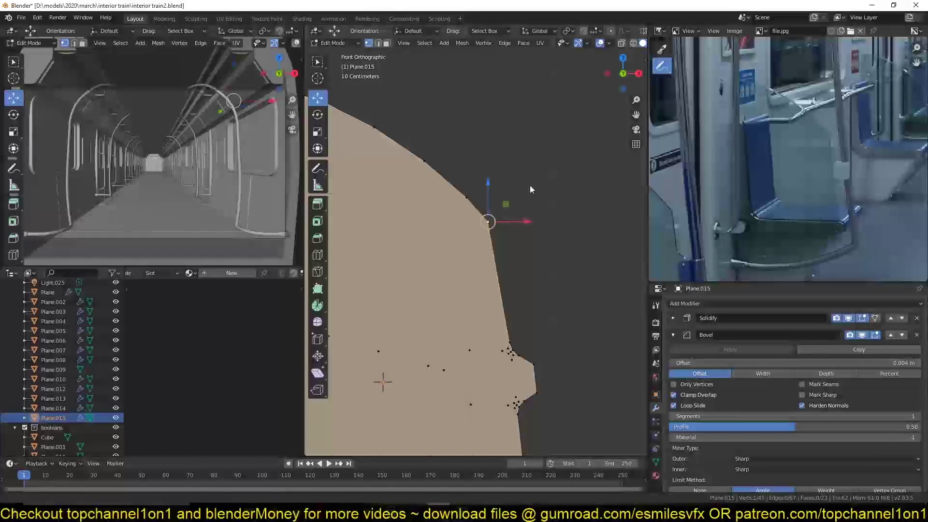
scroll(518, 183, "up", 3)
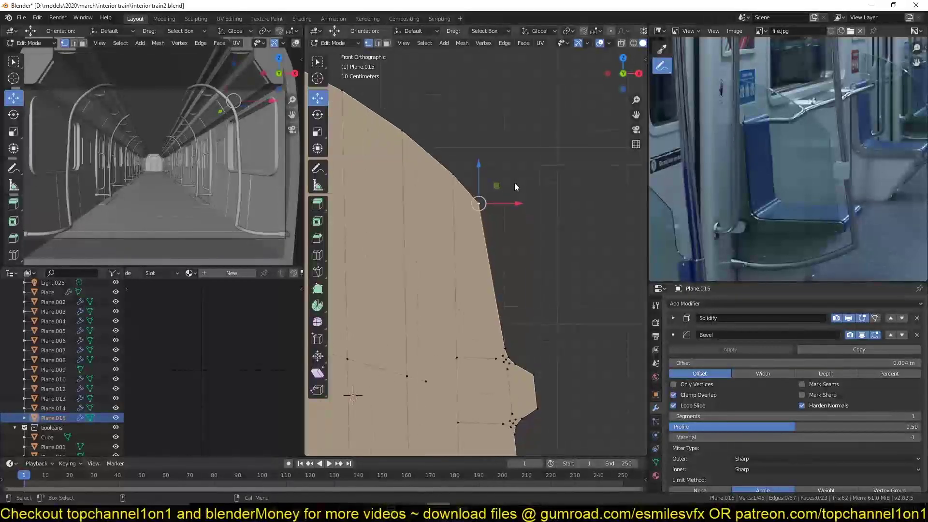
left_click_drag(524, 185, 532, 196)
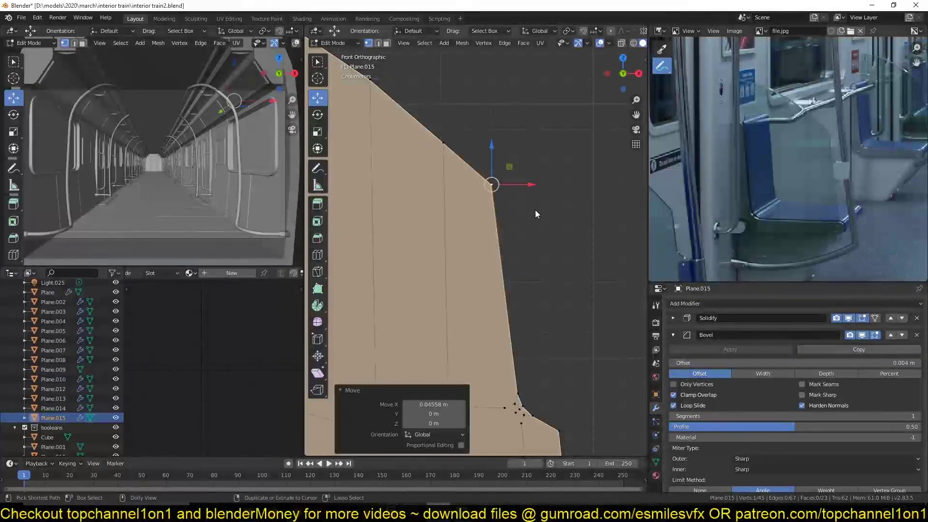
key("ctrl+shift+b")
scroll(538, 228, "down", 2)
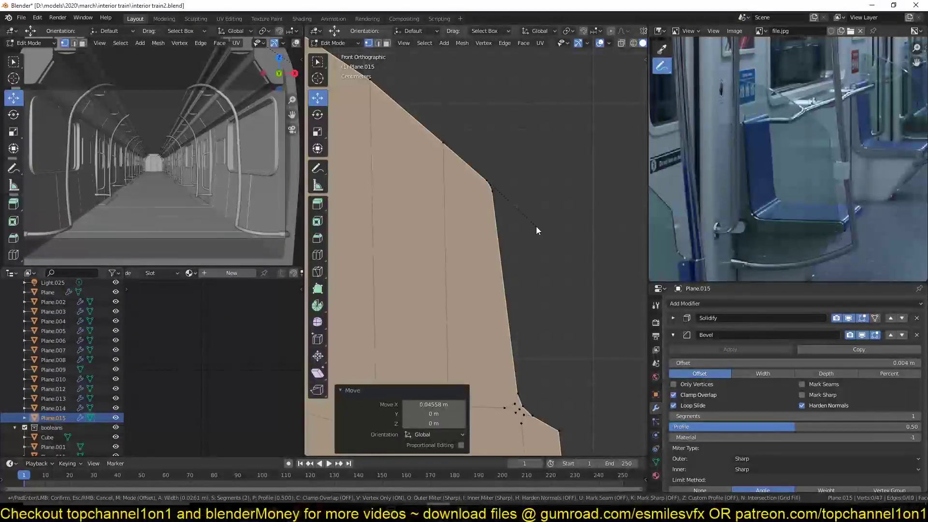
left_click(537, 227)
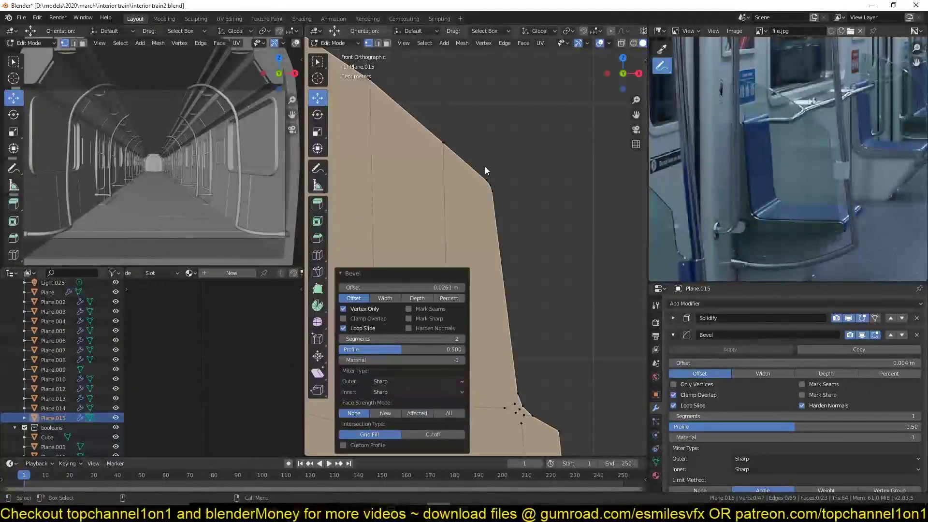
key("Tab")
scroll(503, 205, "down", 4)
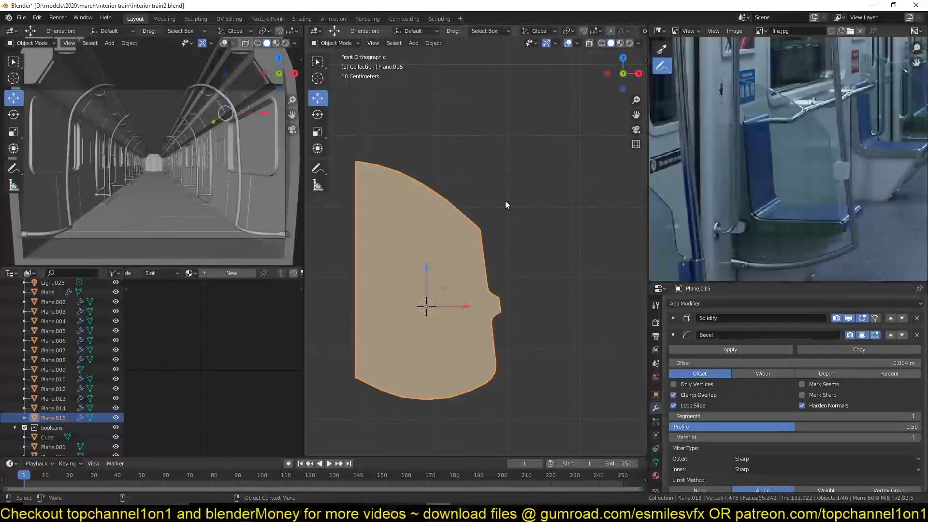
- Move the panel about -8.19 m along X and -5.12 m along Z into the train, and scale it to 0.461
scroll(505, 201, "down", 4)
middle_click_drag(512, 199, 538, 146, "shift")
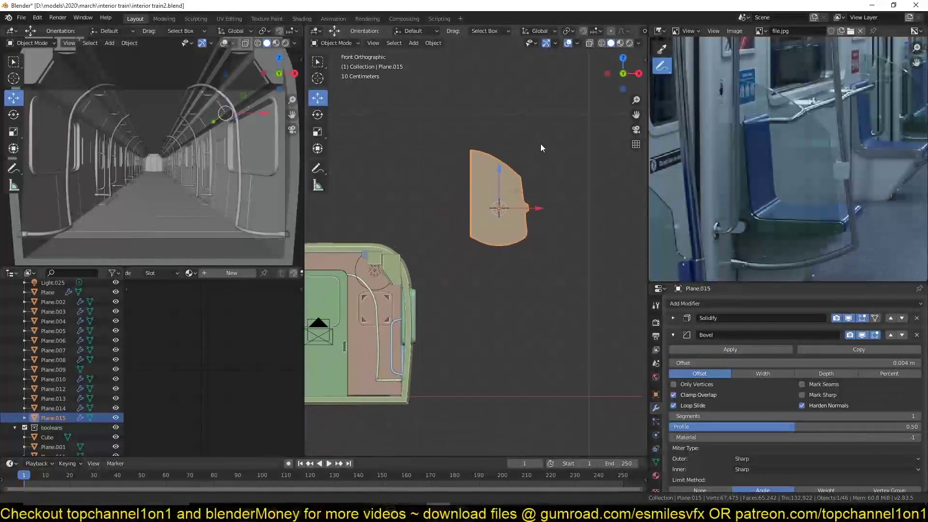
scroll(571, 166, "down", 2)
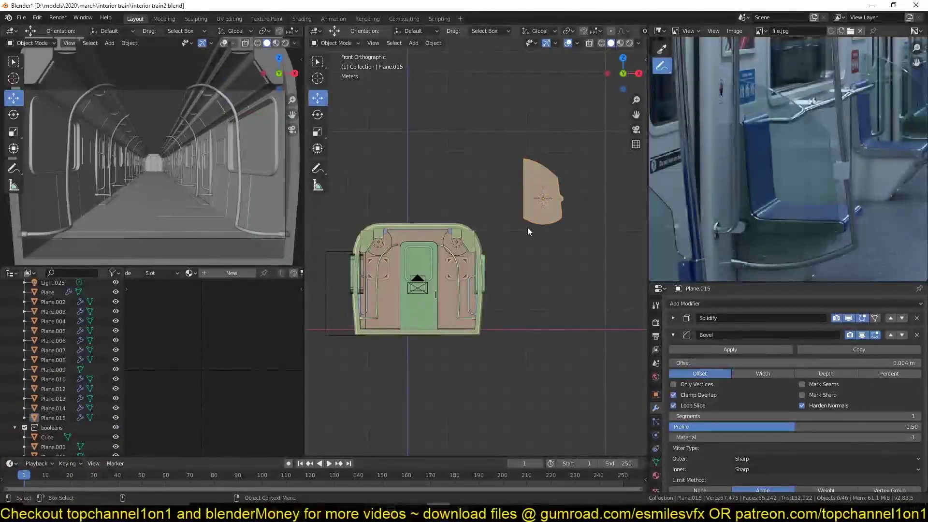
left_click_drag(535, 218, 363, 322)
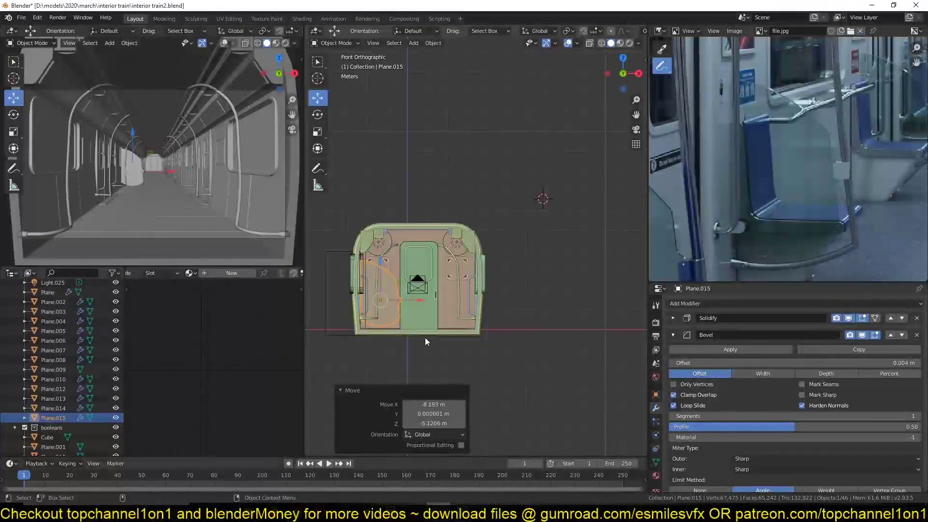
key("s")
left_click(401, 320)
- Slide the panel about -2.63 m along Y inside the carriage
middle_click_drag(797, 189, 724, 181)
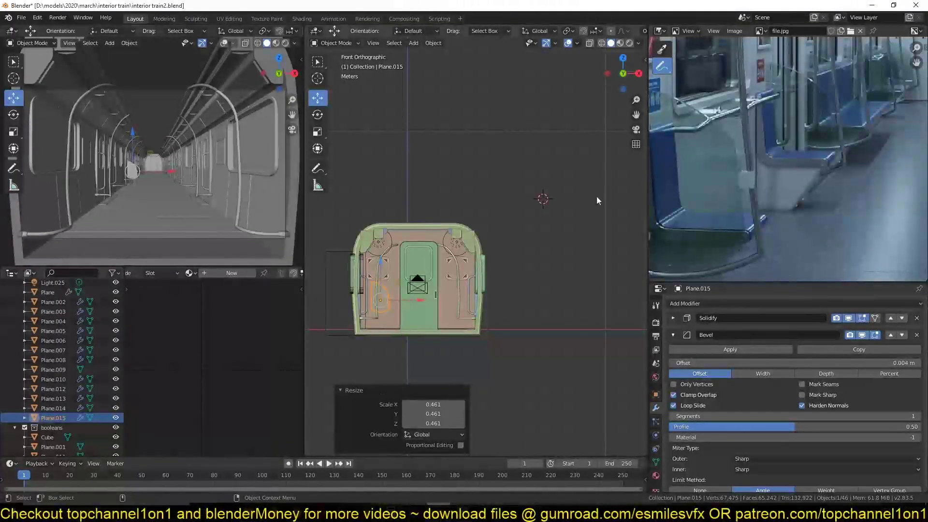
key("KP_Decimal")
scroll(599, 198, "down", 3)
middle_click_drag(573, 207, 497, 223)
key("g")
key("y")
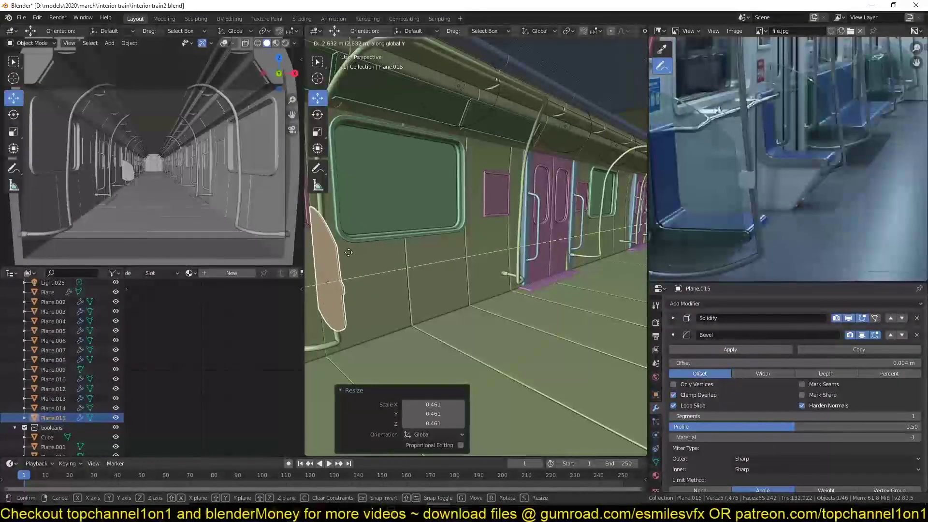
left_click(348, 250)
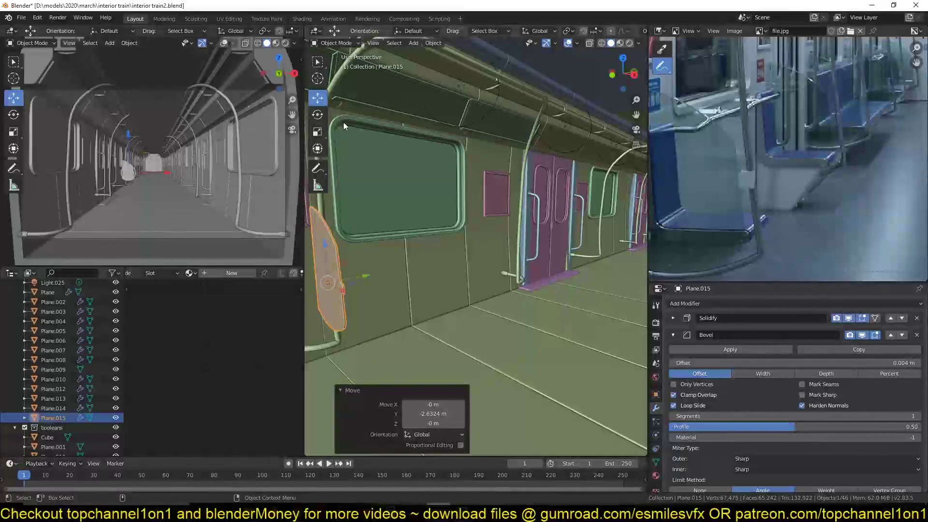
left_click(335, 78)
key("Tab")
middle_click_drag(335, 78, 529, 115)
left_click(529, 114, "alt")
key("Tab")
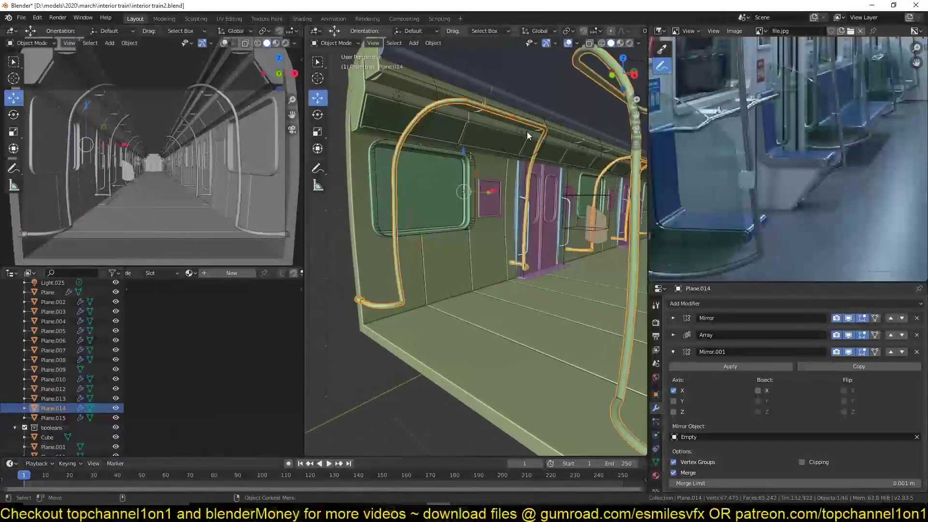
- Slide the panel about -9.17 m along Y to the handrail at the near end of the carriage
scroll(545, 196, "up", 3)
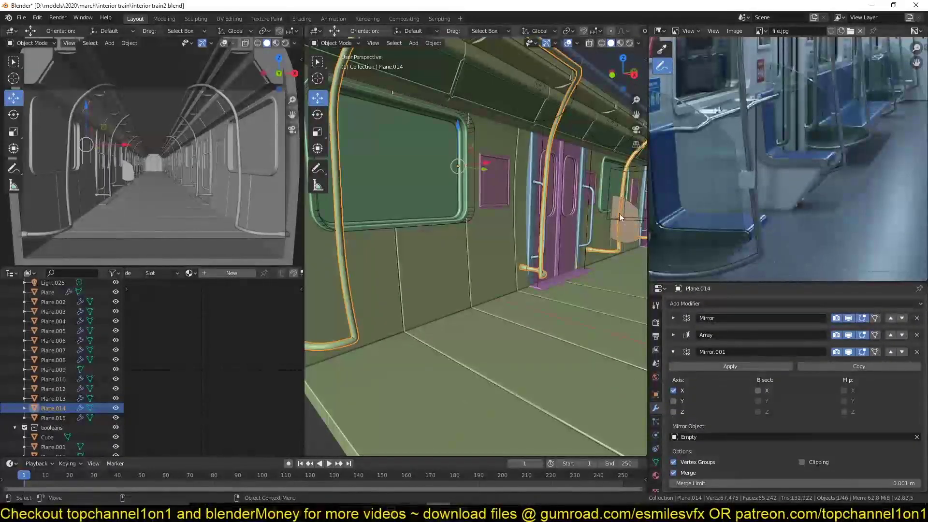
left_click(628, 225)
key("g")
key("y")
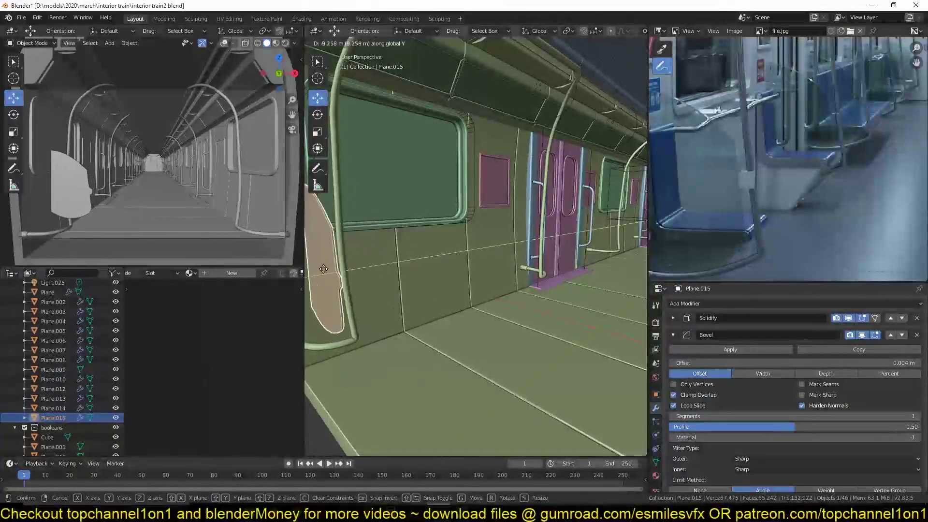
left_click(324, 269)
- In the front view, move the panel about -0.695 m along X and -0.279 m along Z to fit between wall and handrail
key("KP_1")
key("KP_Decimal")
scroll(497, 245, "down", 4)
scroll(540, 242, "up", 2)
scroll(540, 241, "down", 1)
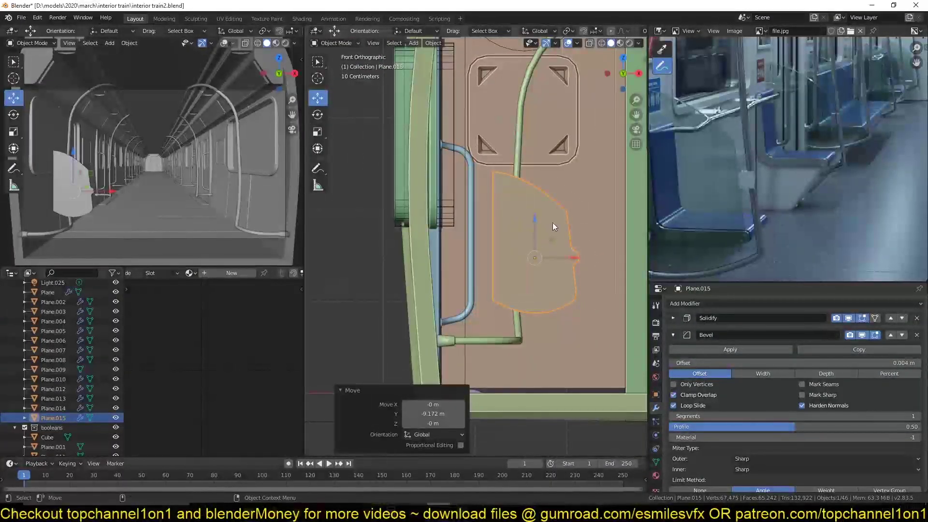
key("g")
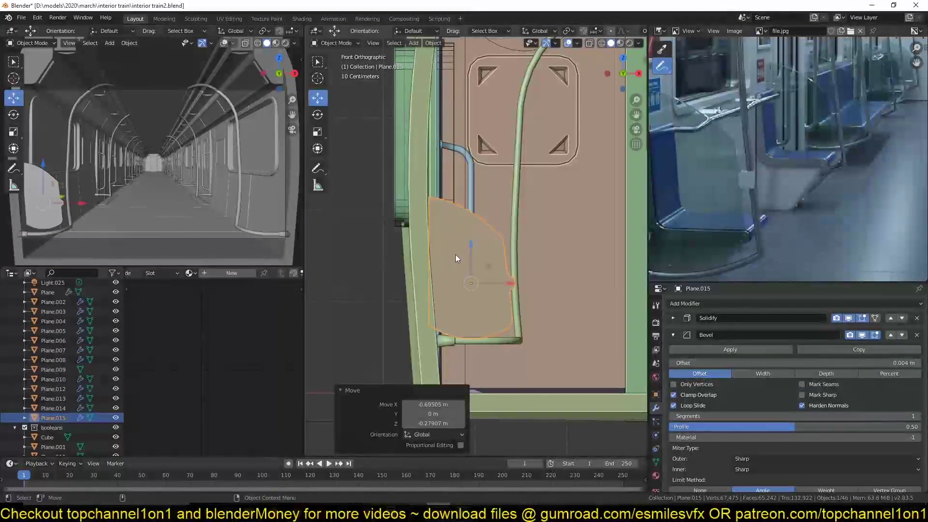
left_click(456, 254)
- Move the panel about 0.244 m along Y, deeper into the carriage beside the handrail
scroll(495, 240, "down", 4)
middle_click_drag(495, 239, 432, 258)
scroll(459, 248, "up", 5)
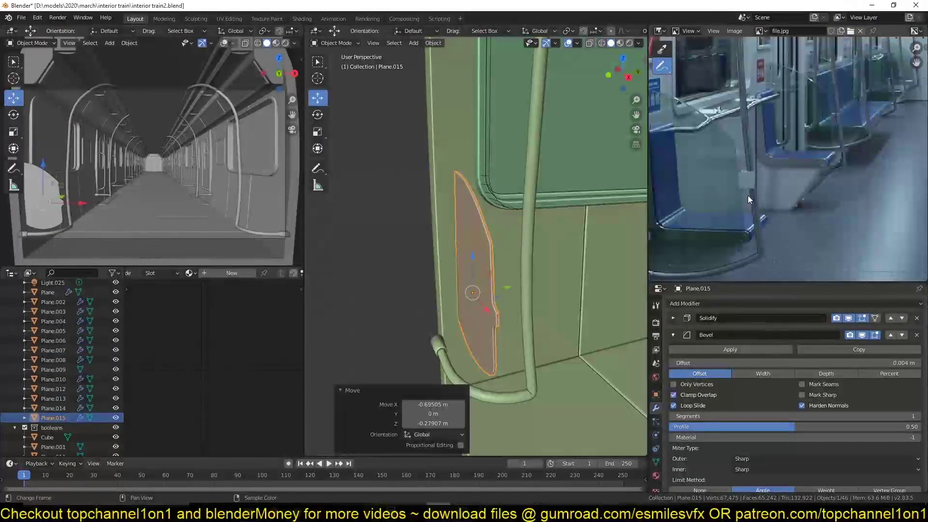
scroll(747, 195, "down", 2)
left_click_drag(510, 286, 539, 276)
middle_click_drag(531, 281, 568, 280)
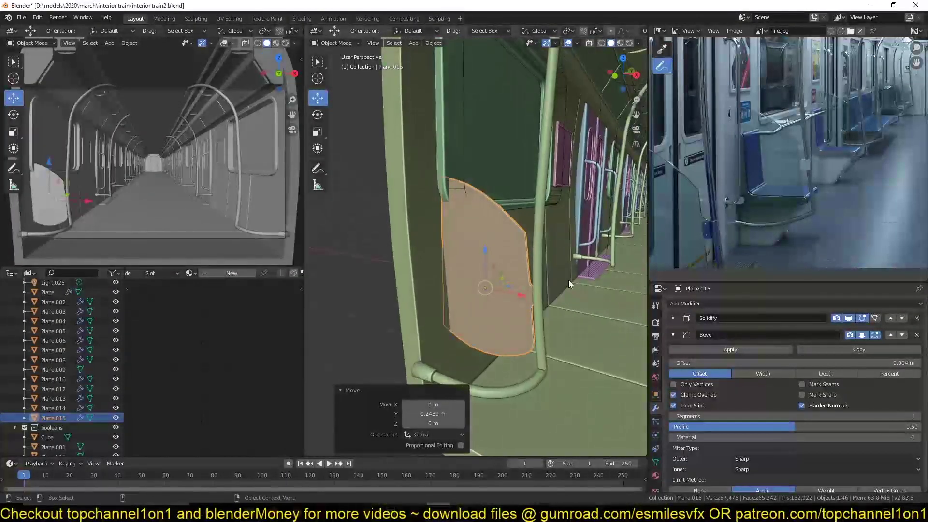
- Assign the existing glass material to the panel and nudge the panel slightly along X toward the wall
left_click(190, 273)
left_click(204, 287)
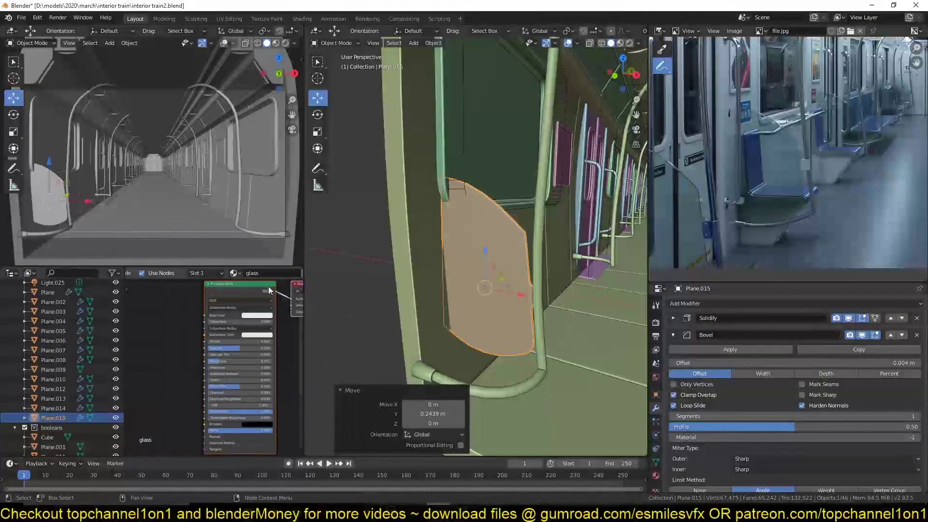
mouse_move(551, 279)
middle_mouse_down()
mouse_move(563, 281)
mouse_move(537, 288)
middle_mouse_up()
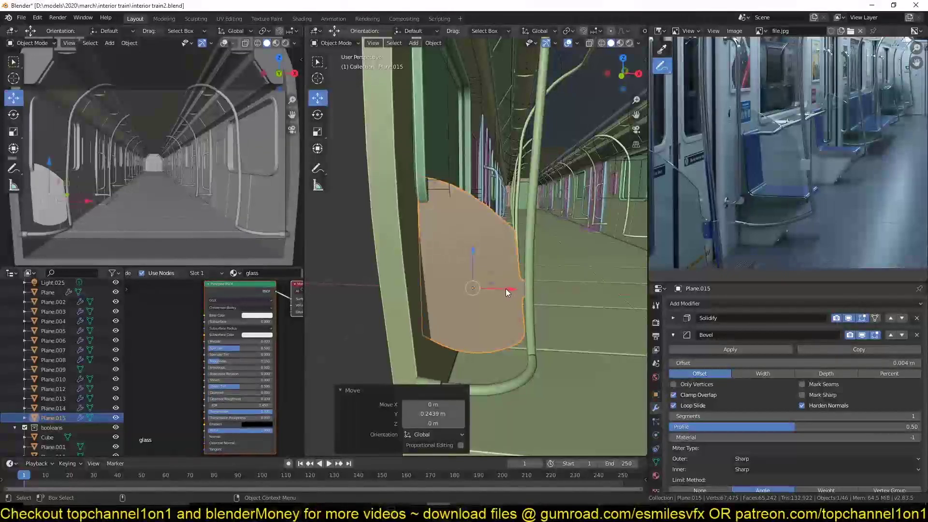
mouse_move(500, 288)
left_mouse_down()
mouse_move(491, 291)
mouse_move(506, 293)
left_mouse_up()
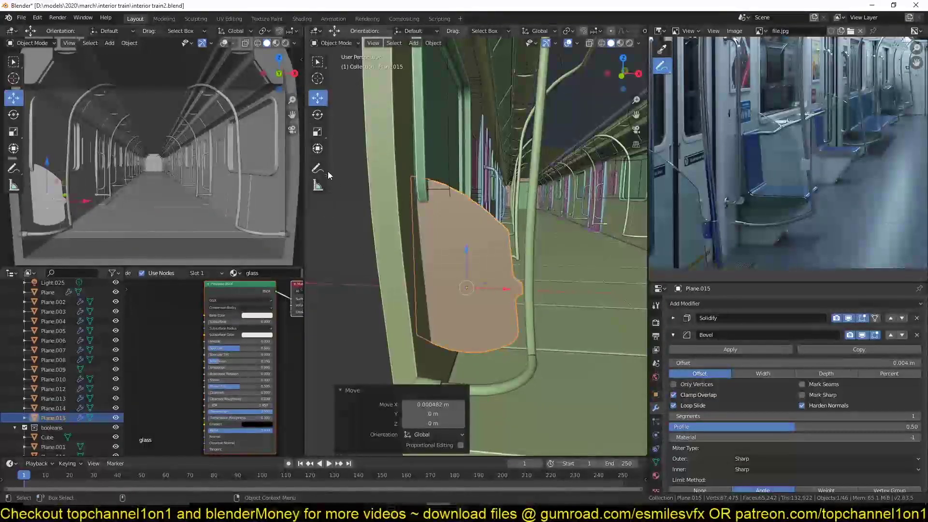
- Switch the camera viewport to rendered shading and save the file
left_click(285, 42)
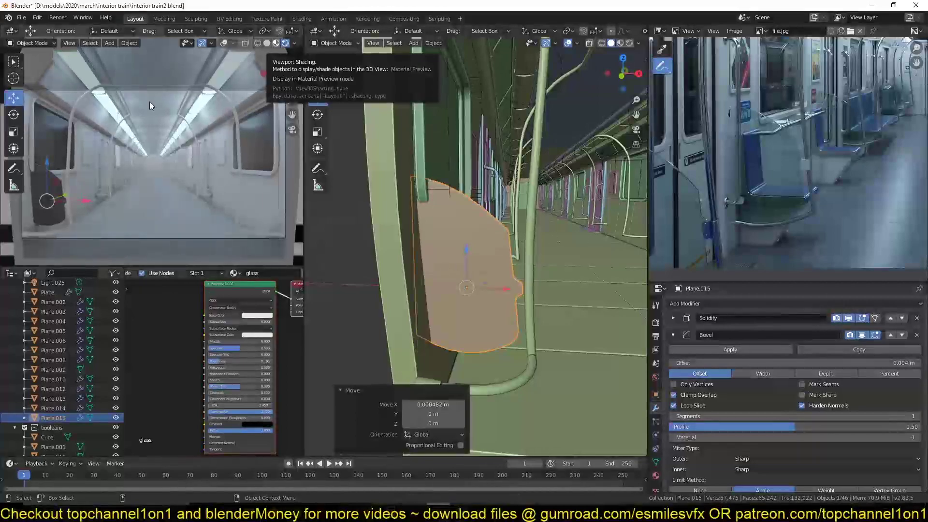
left_click(122, 171)
key("ctrl+s")
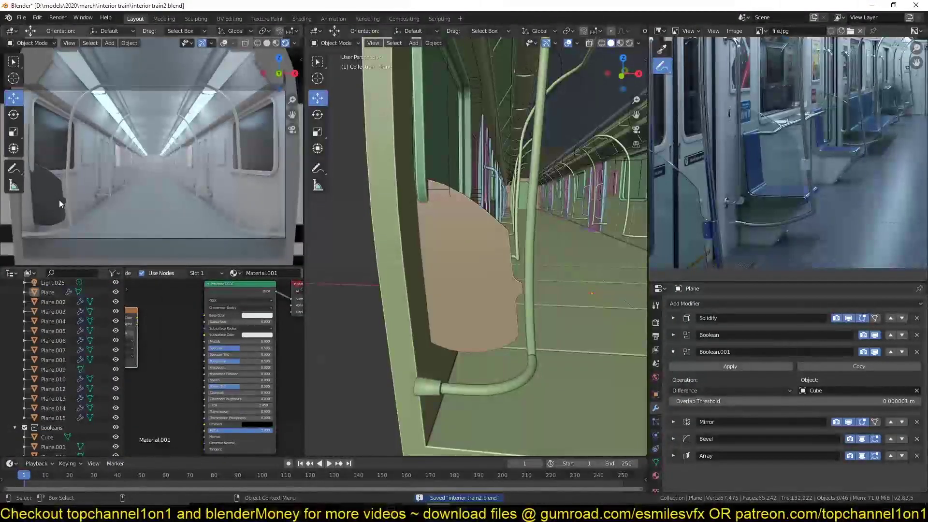
- Set the blend mode of the panel's glass material to Alpha Blend
left_click(59, 199)
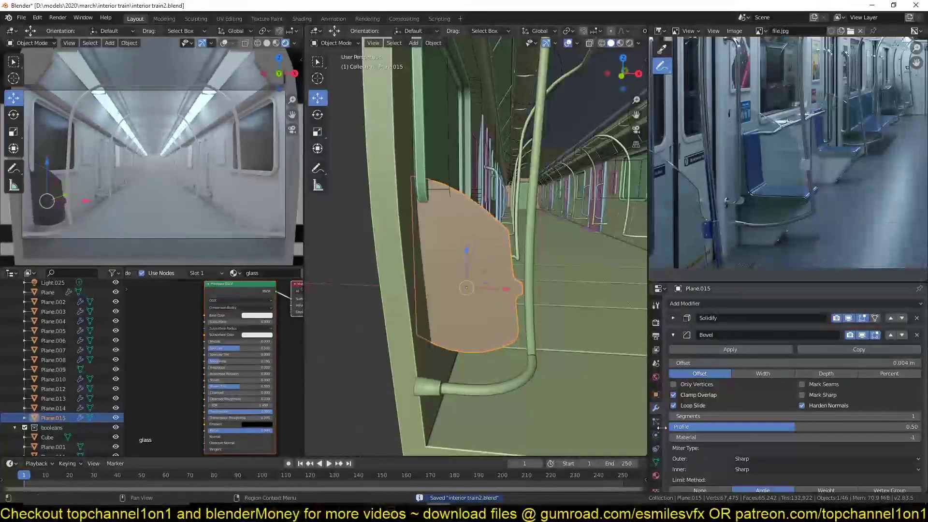
left_click(656, 476)
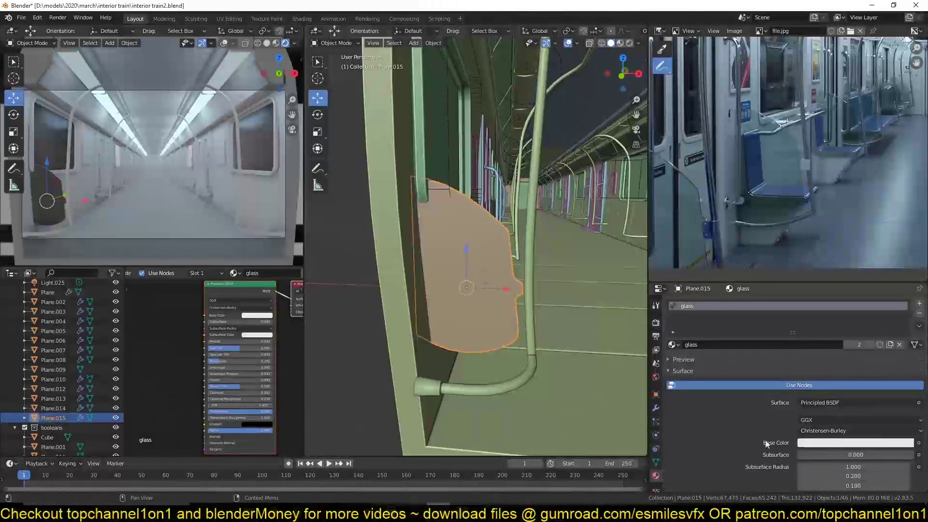
scroll(773, 441, "down", 6)
scroll(859, 407, "down", 12)
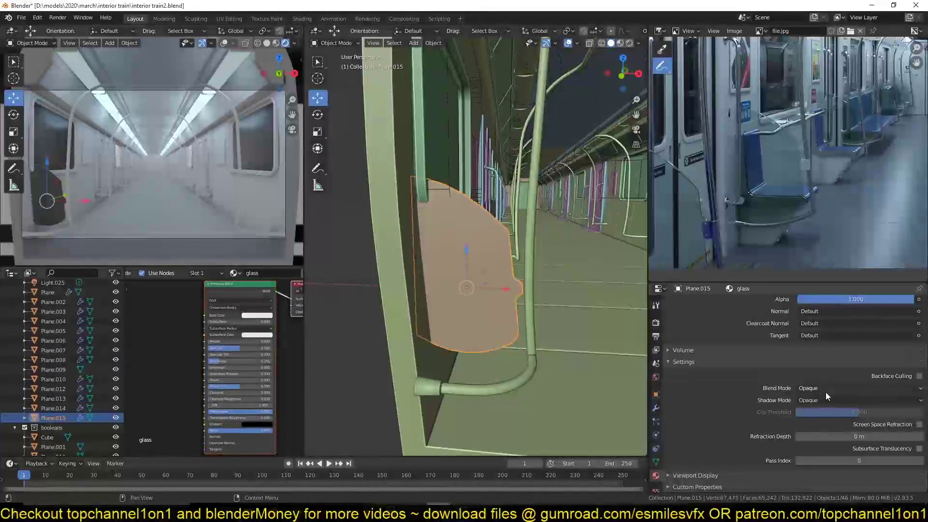
left_click(825, 388)
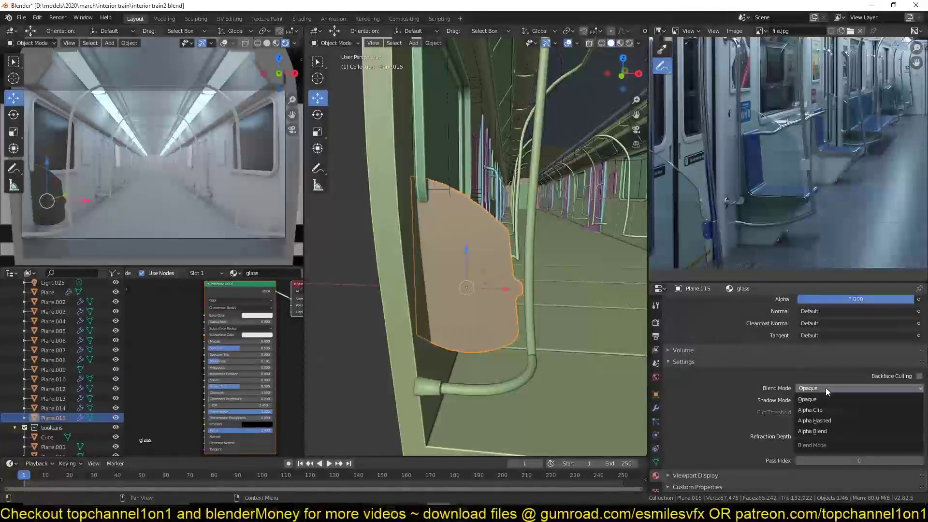
left_click(819, 431)
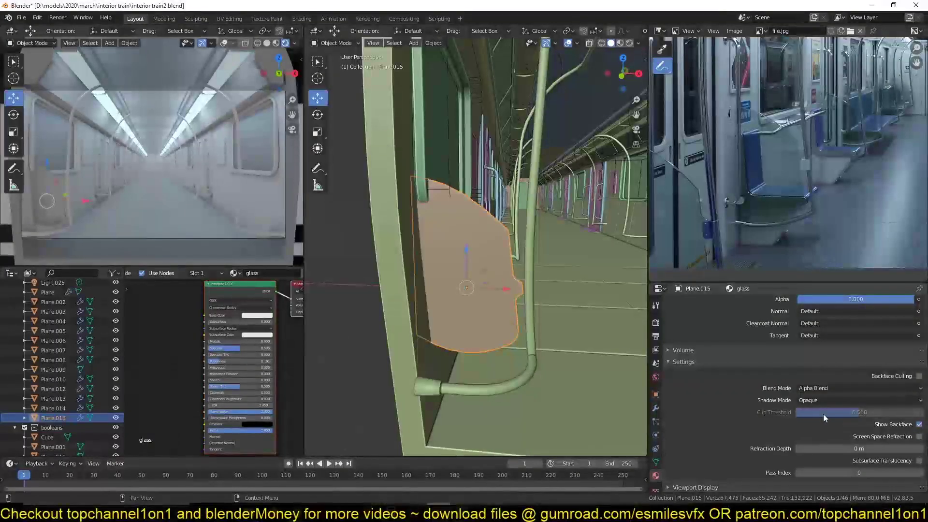
- Set the shadow mode of the panel's glass material to Alpha Hashed
left_click(831, 400)
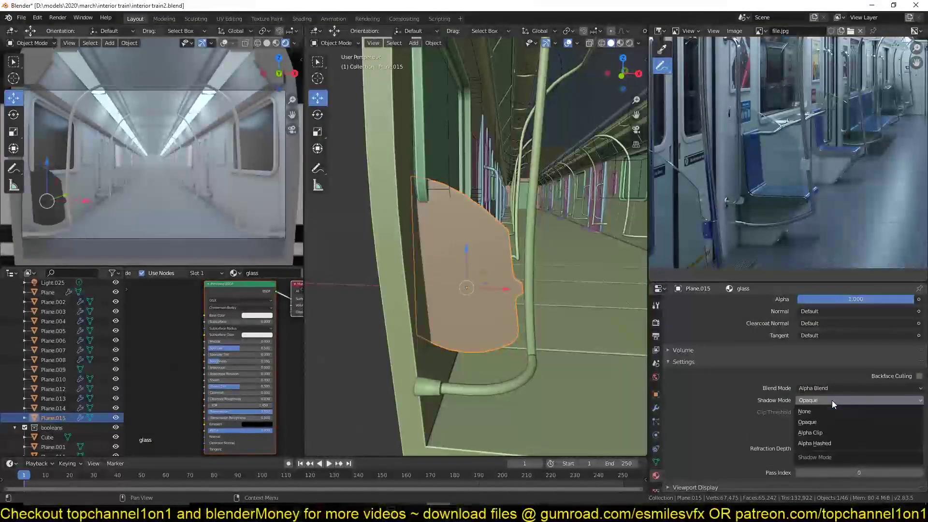
left_click(831, 444)
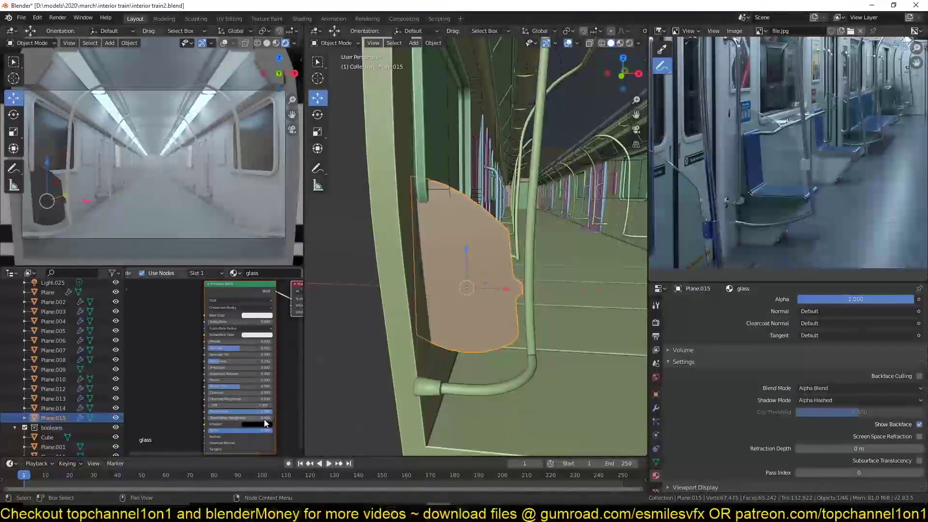
- Make the panel's glass material a single-user copy and lower the copy's alpha to about 0.523
mouse_move(269, 430)
left_mouse_down()
mouse_move(256, 430)
mouse_move(268, 430)
left_mouse_up()
scroll(278, 274, "down", 4)
left_click(205, 274)
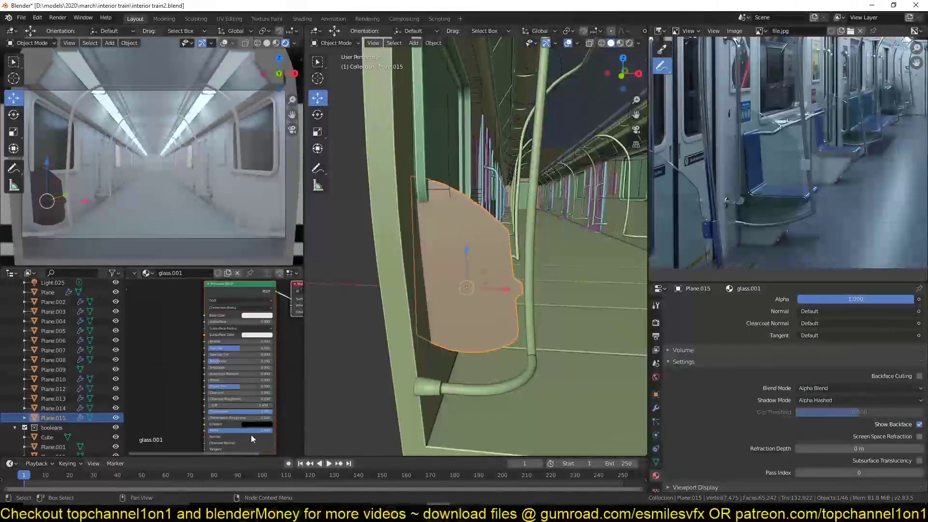
mouse_move(251, 431)
left_mouse_down()
mouse_move(228, 430)
mouse_move(239, 430)
left_mouse_up()
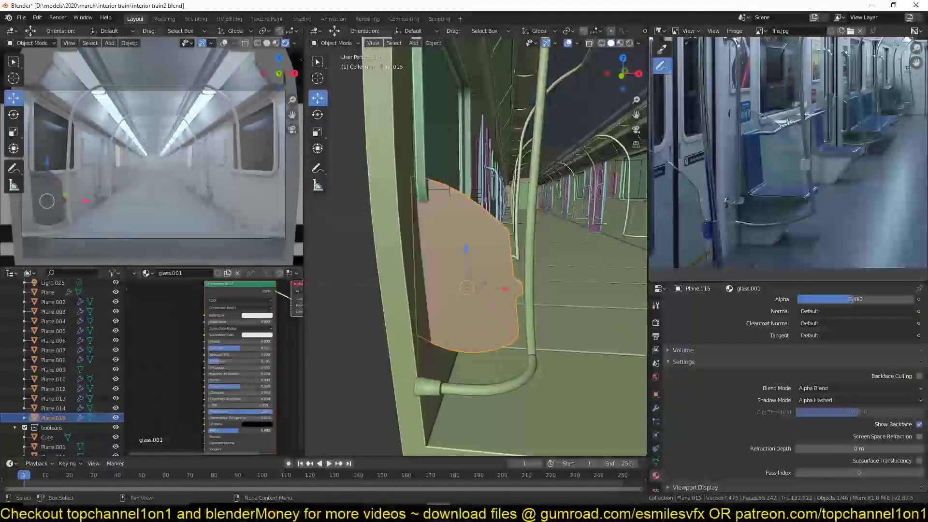
- Tint the base color of the panel's copied glass material a muted, darker blue and save the file
left_click(264, 314)
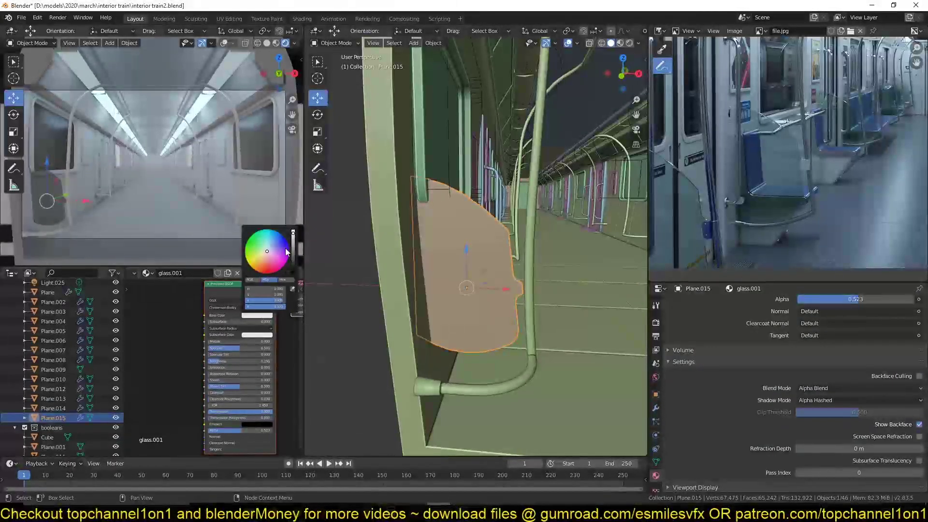
left_click(271, 244)
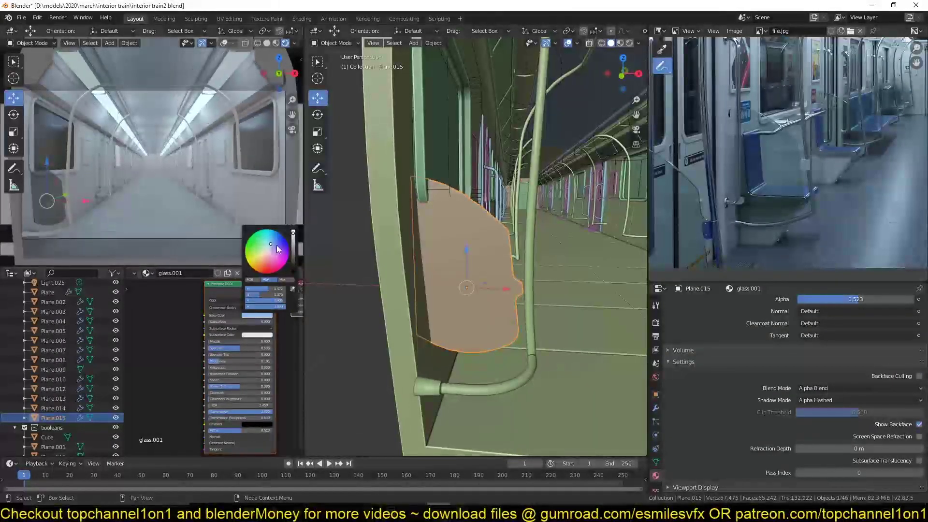
left_click(293, 266)
left_click_drag(293, 267, 293, 232)
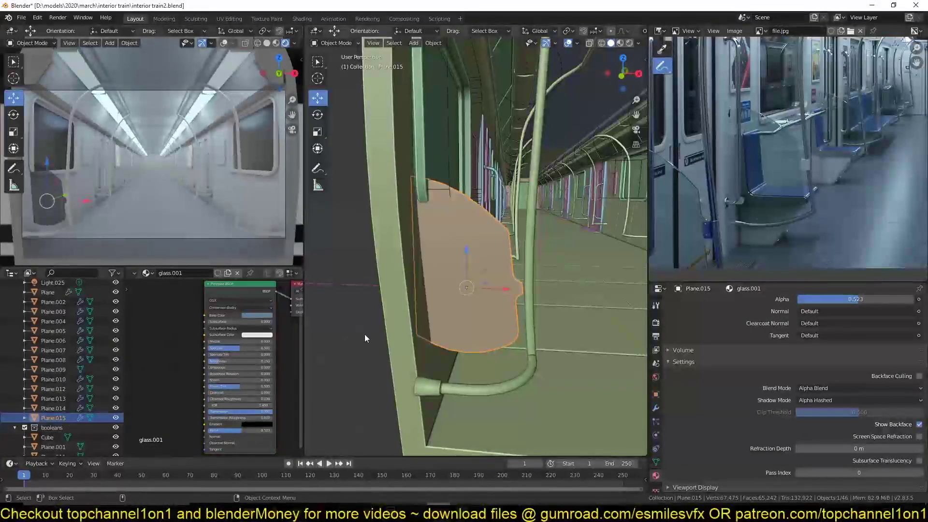
key("ctrl+s")
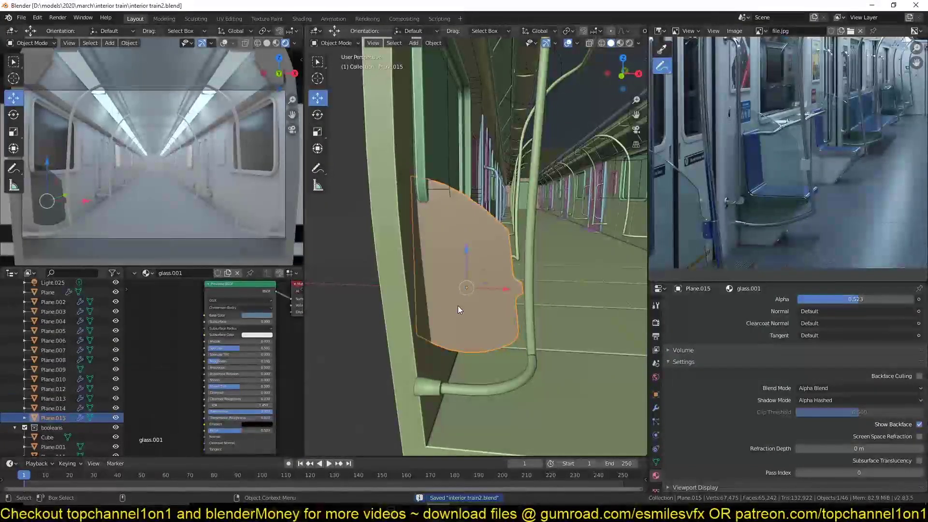
- Join the glass panel into the handrail object so it repeats along the carriage, and save the file
left_click(534, 248, "shift")
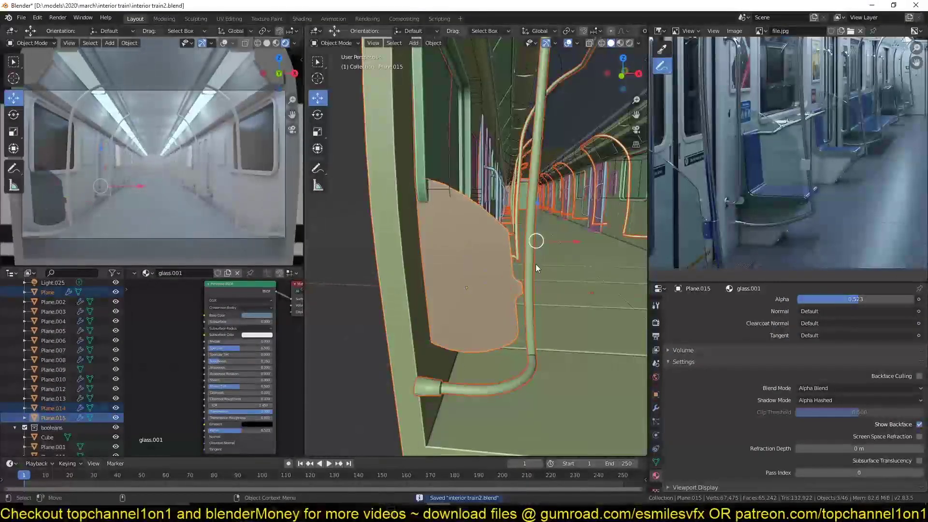
left_click(529, 289, "shift")
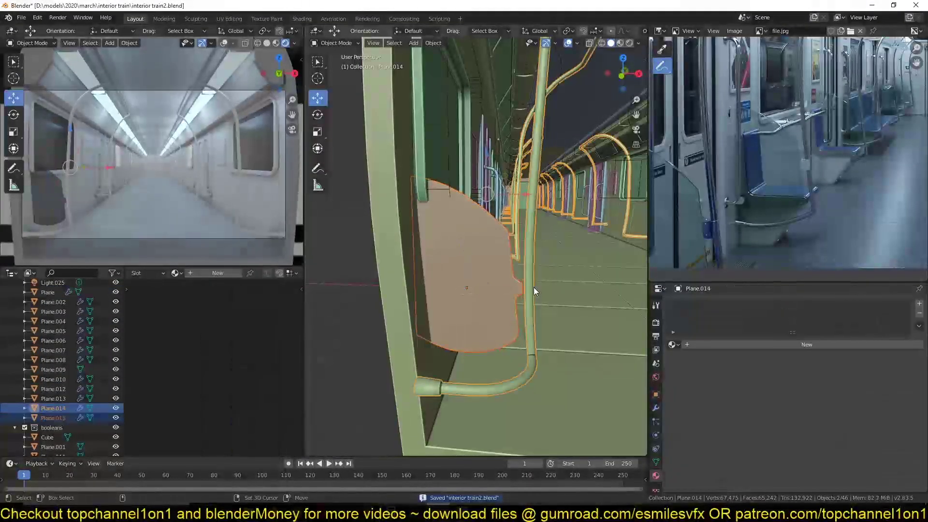
key("ctrl+j")
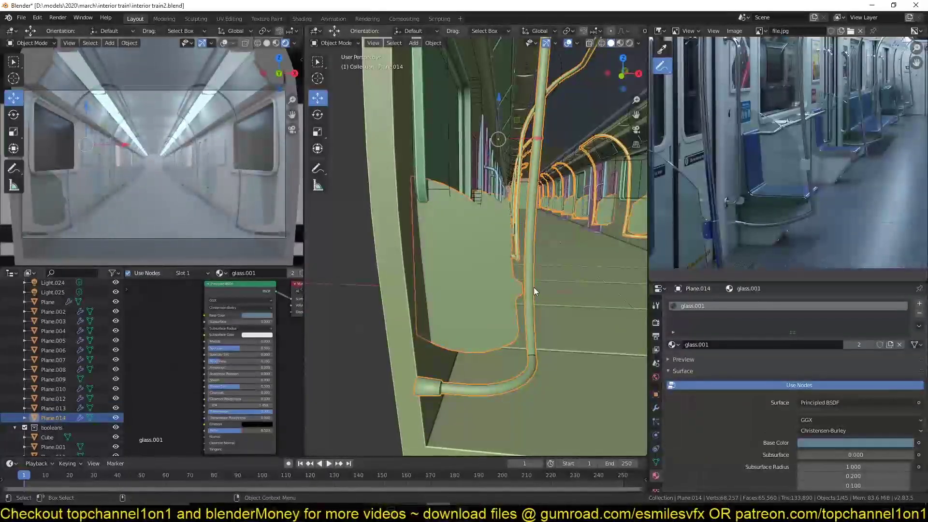
key("alt+a")
middle_click_drag(596, 361, 376, 349)
scroll(376, 349, "up", 2)
key("ctrl+s")
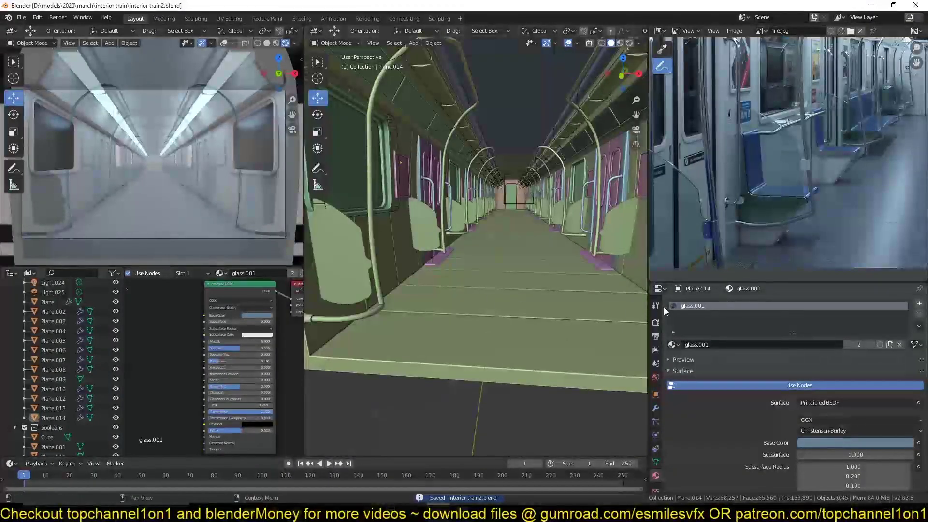
- Enable Screen Space Reflections with Refraction in the scene's render settings
left_click(656, 323)
scroll(706, 361, "down", 5)
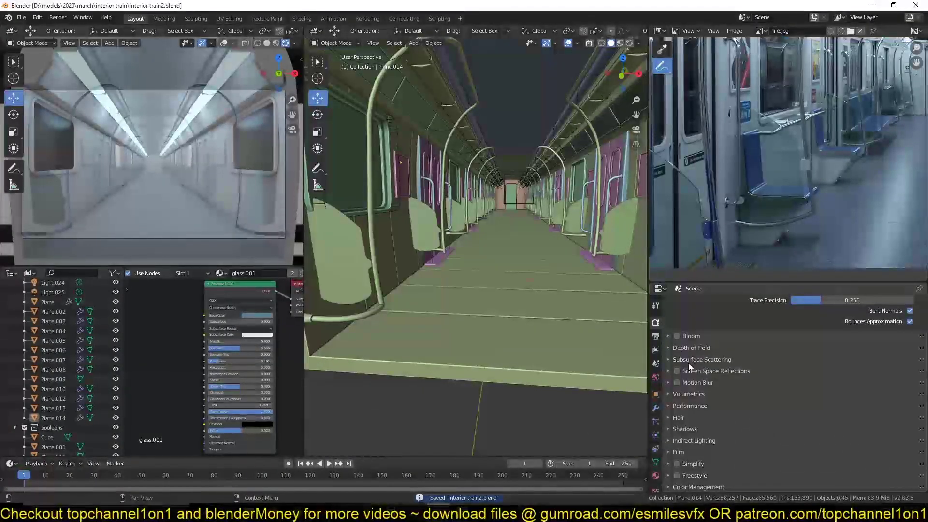
left_click(677, 370)
left_click(708, 371)
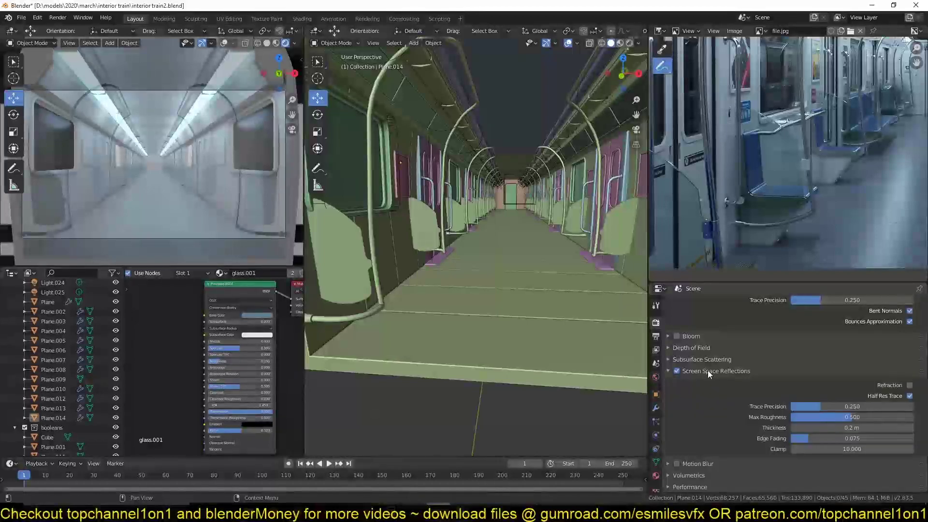
left_click(910, 385)
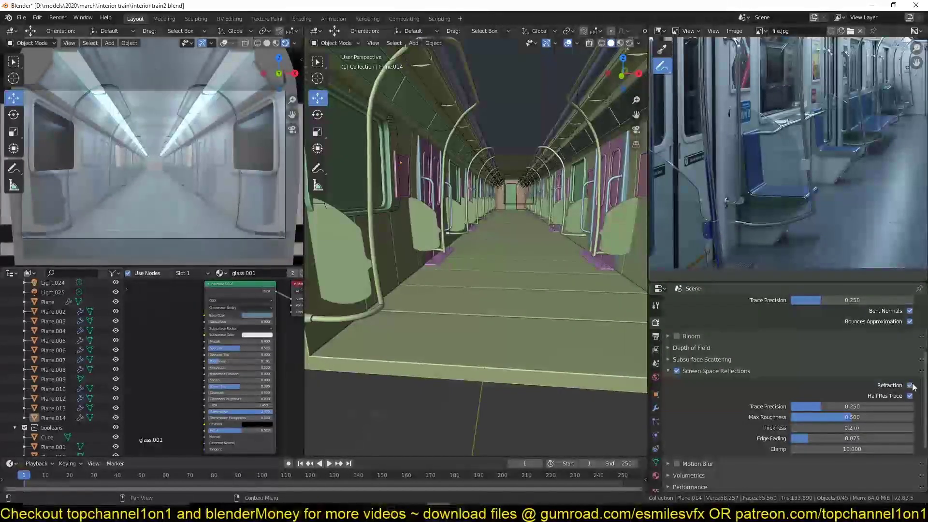
left_click(672, 474)
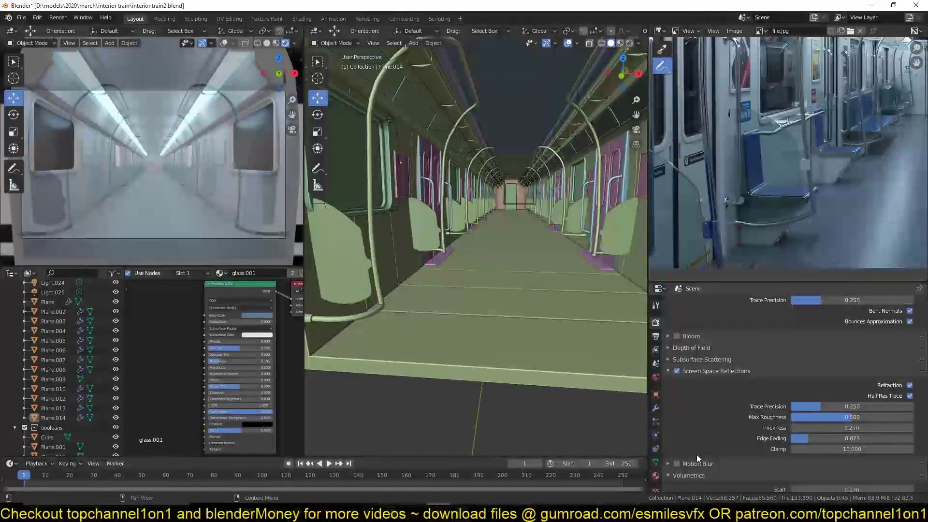
- Enable Screen Space Refraction for the glass.001 material and save the file
left_click(656, 476)
scroll(735, 413, "down", 10)
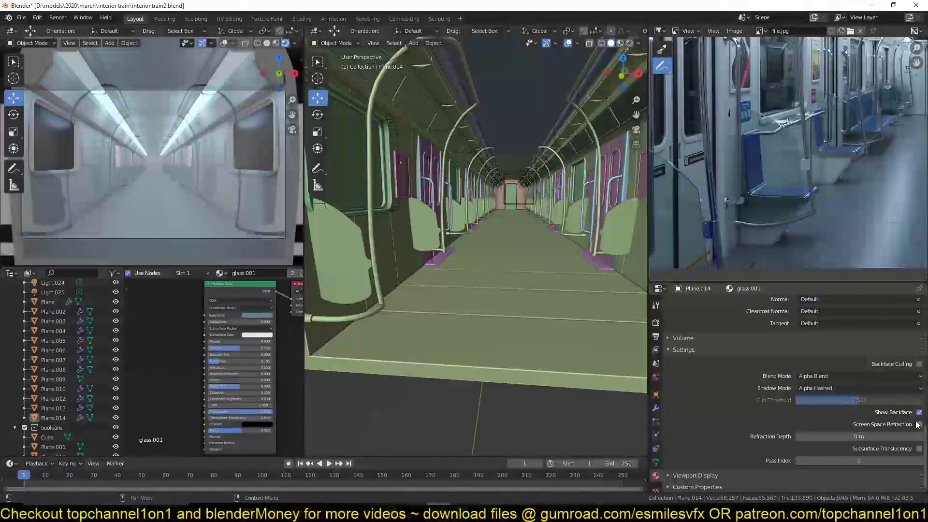
left_click(920, 425)
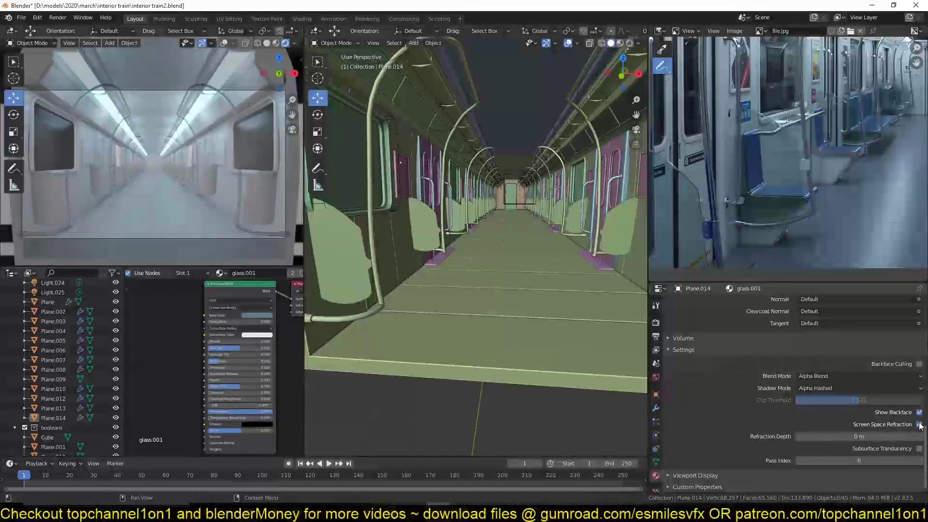
key("ctrl+s")
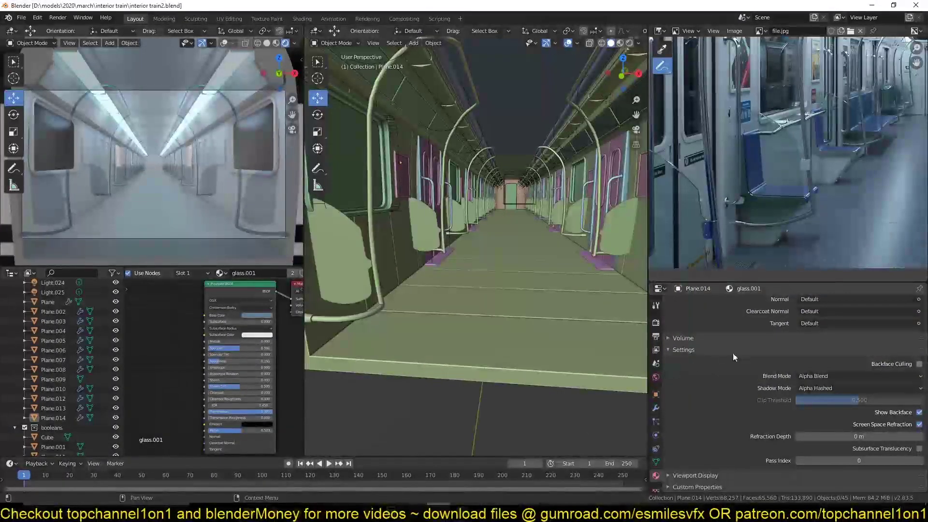
scroll(753, 361, "up", 4)
scroll(753, 364, "down", 4)
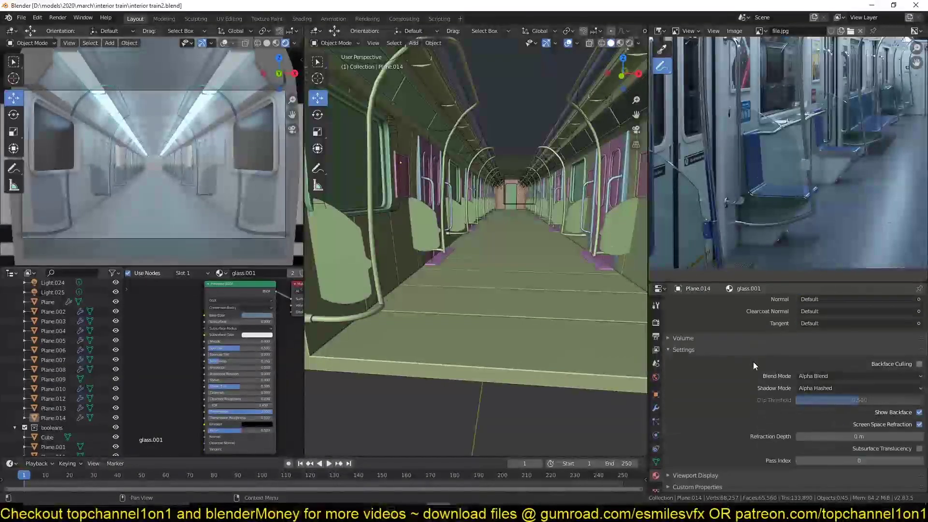
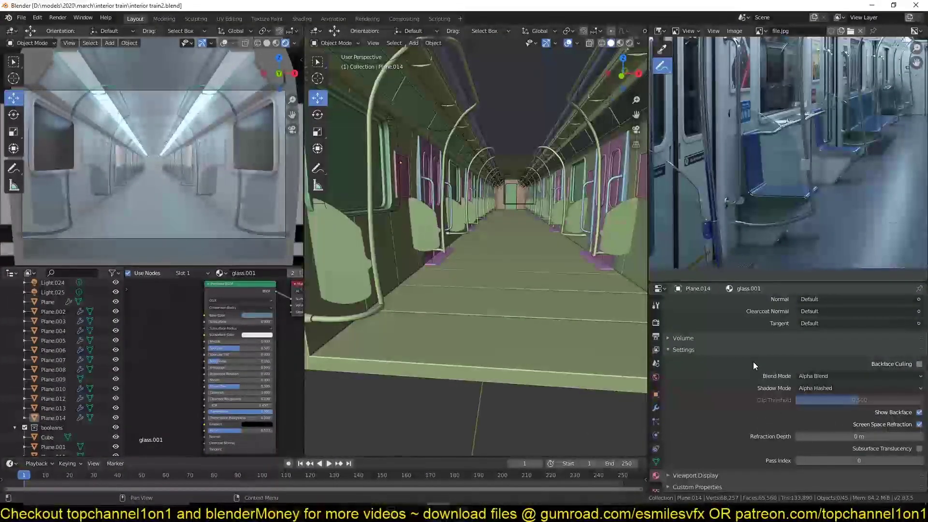
- Bake the scene's indirect lighting in the render settings and save the file
left_click(656, 305)
left_click(656, 322)
scroll(716, 393, "down", 6)
left_click(719, 353)
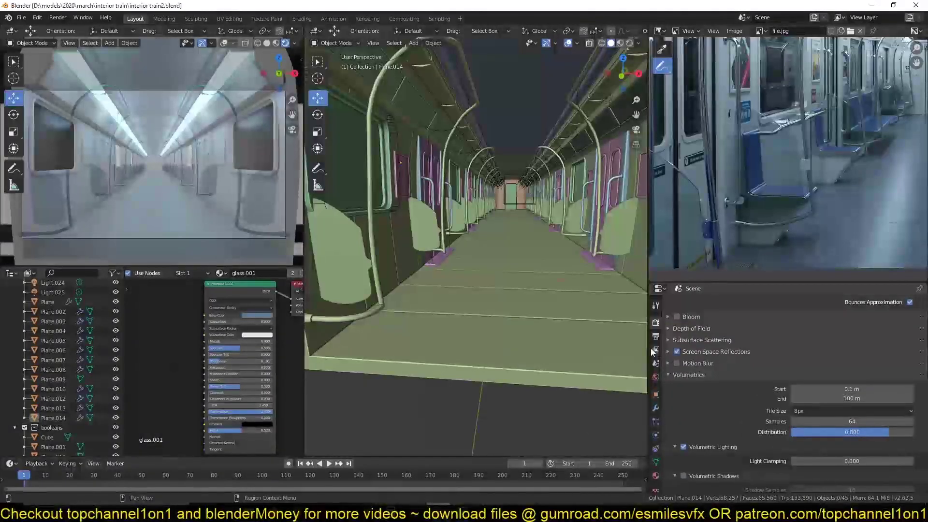
left_click(715, 375)
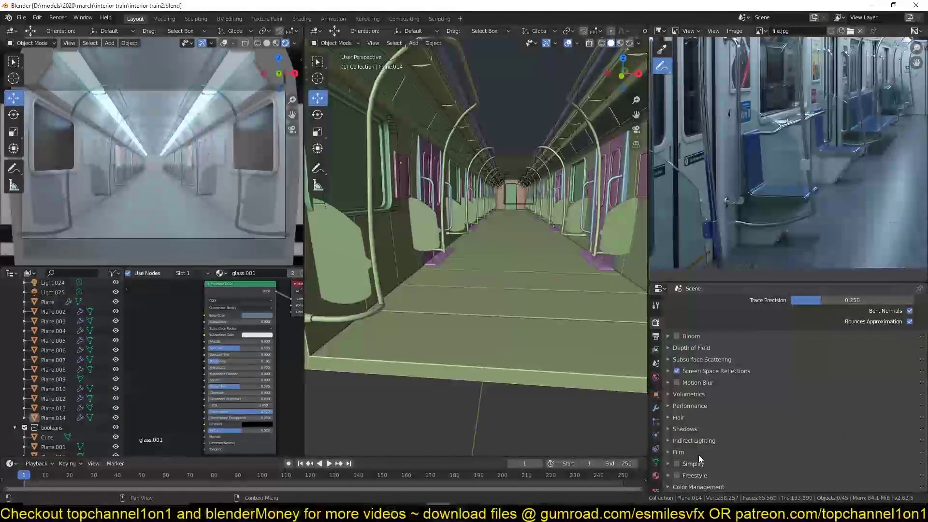
left_click(714, 440)
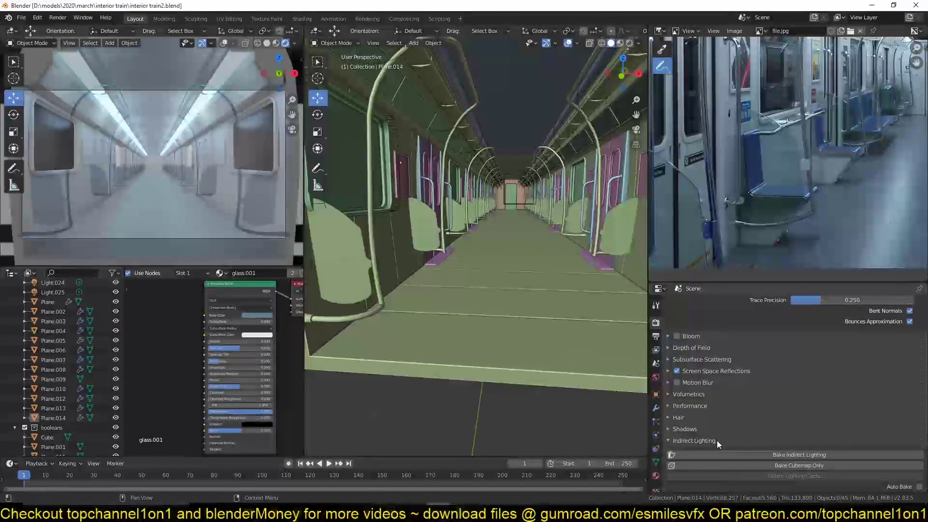
left_click(829, 455)
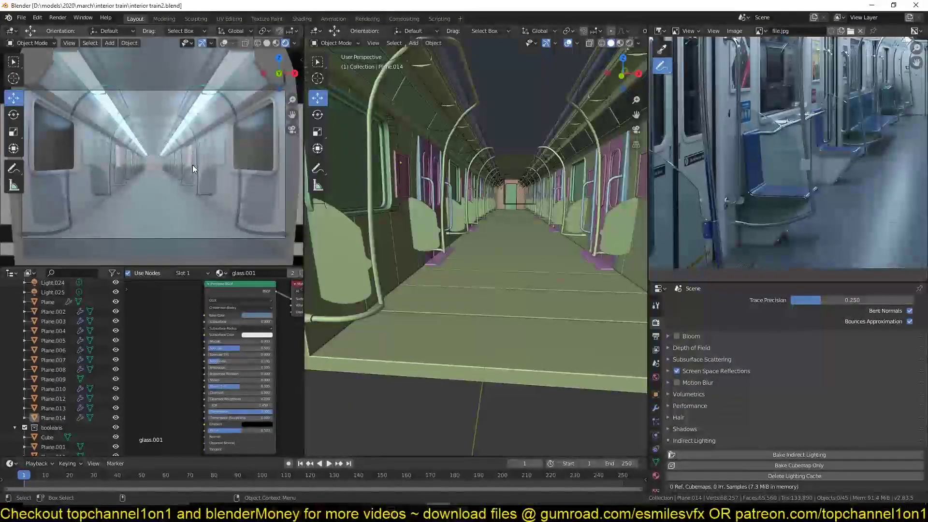
scroll(141, 196, "up", 2)
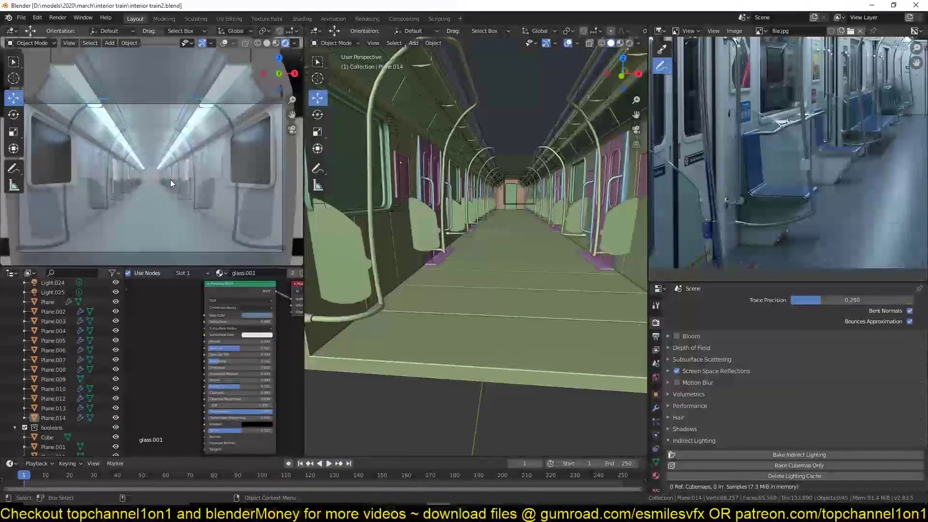
scroll(207, 203, "up", 1)
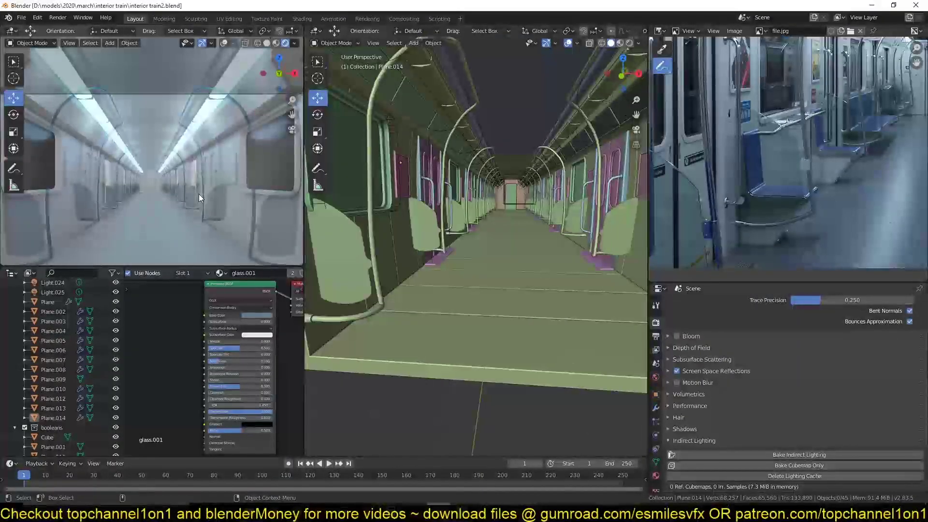
scroll(199, 194, "down", 3)
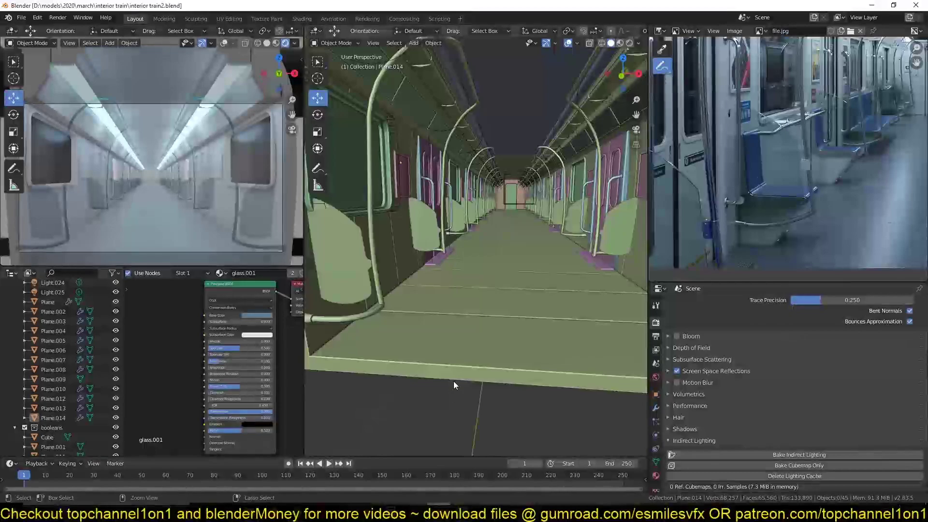
key("ctrl+s")
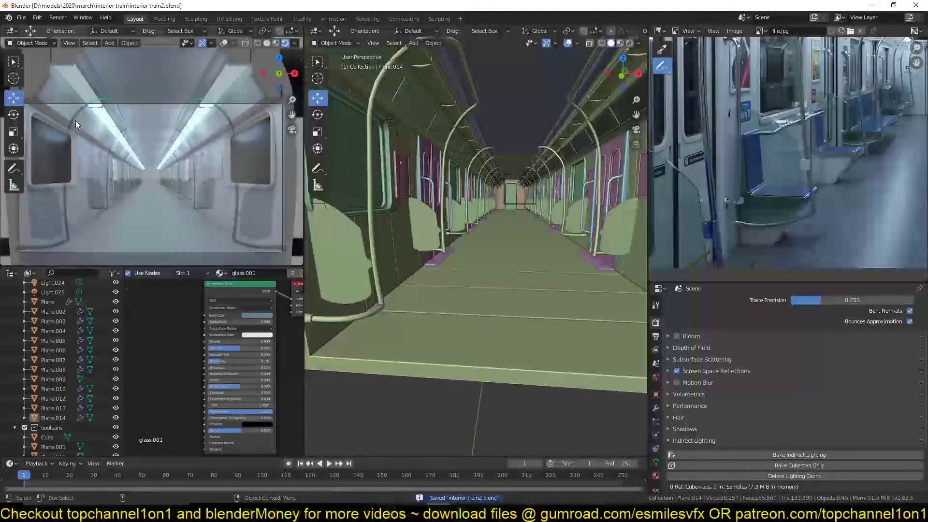
- Select the joined handrail and panel object and open its material settings
left_click(367, 180)
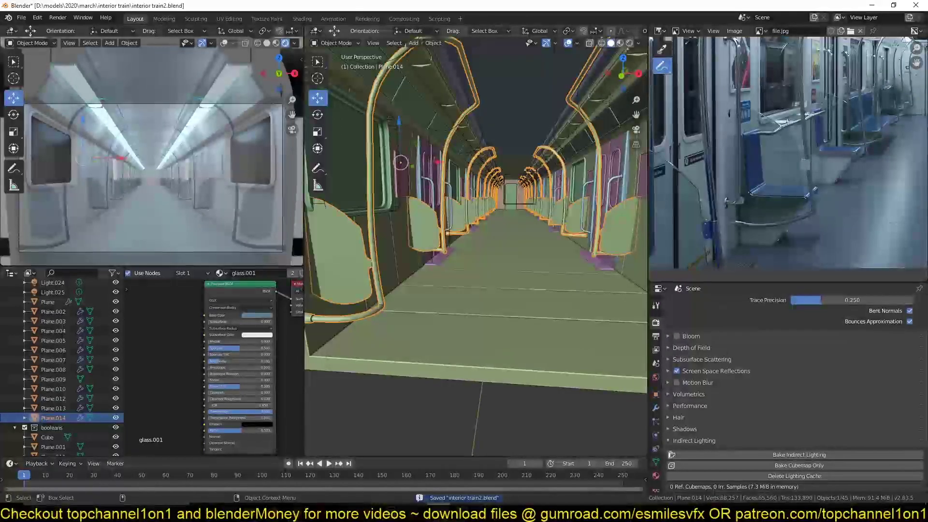
left_click(656, 475)
scroll(749, 358, "down", 5)
scroll(775, 324, "up", 8)
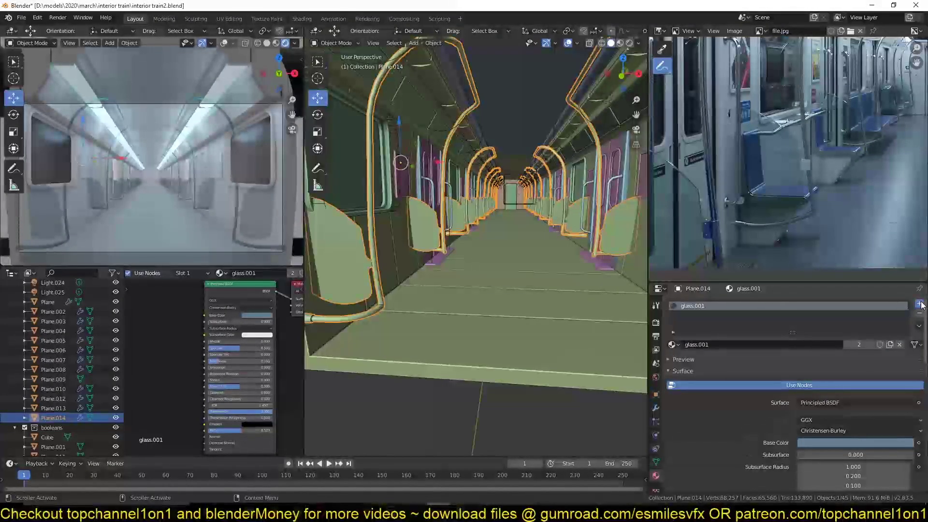
- Try Material.002 in a second material slot of the handrail object, and remove that slot
left_click(919, 303)
left_click(672, 364)
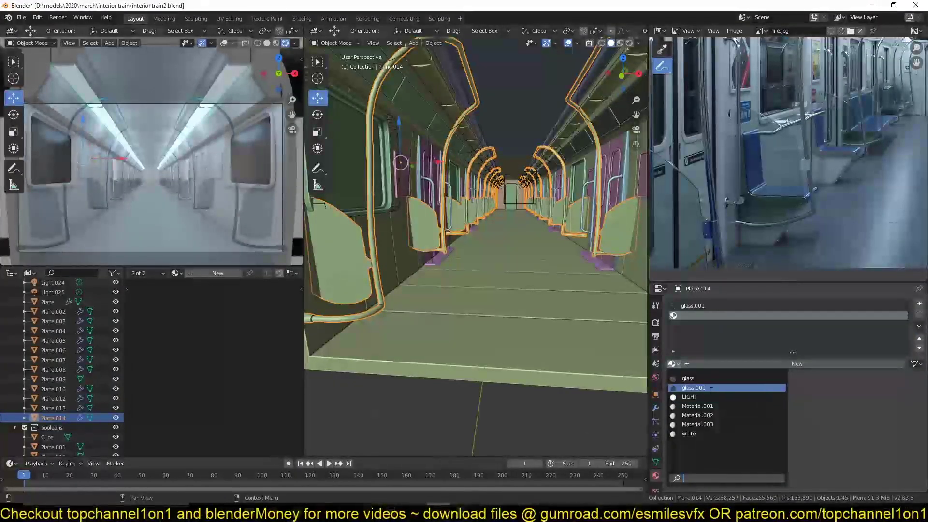
left_click(723, 417)
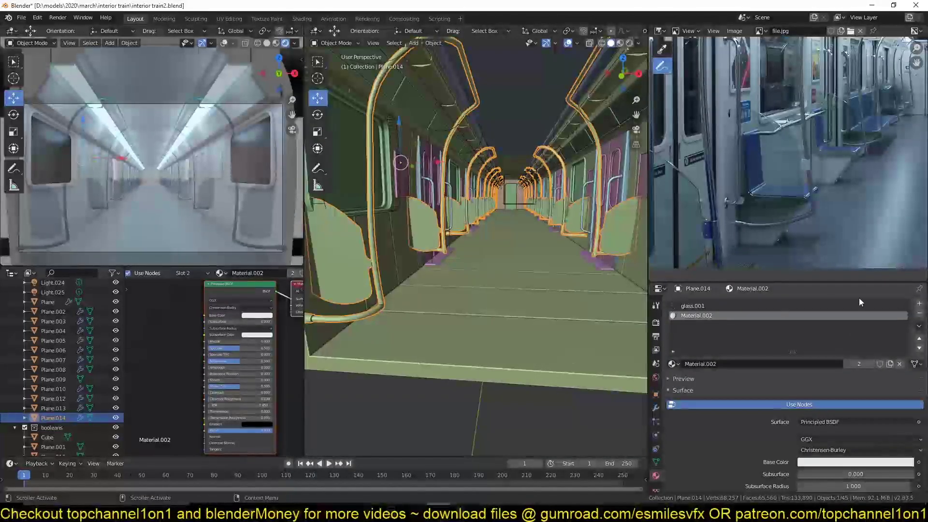
left_click(920, 313)
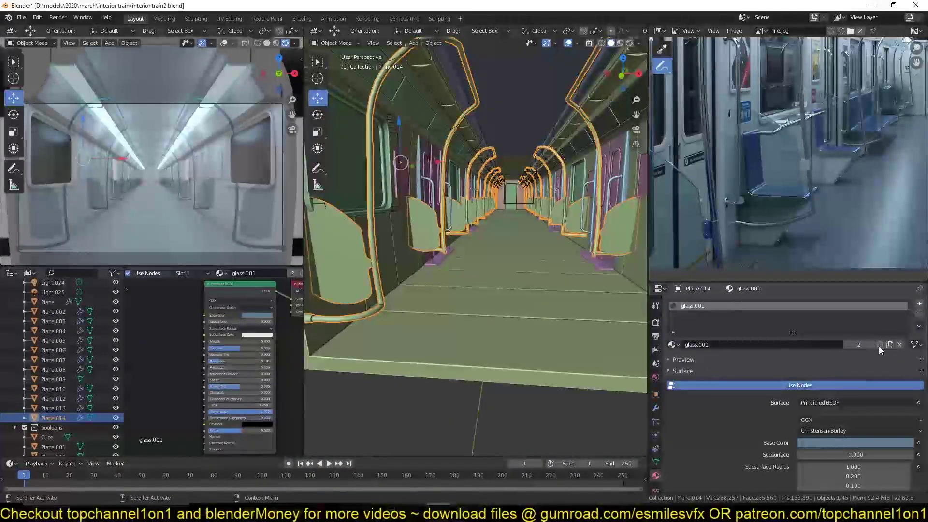
- Add a new material in a second slot of the handrail object, with metallic set to 1 and roughness lowered
left_click(920, 303)
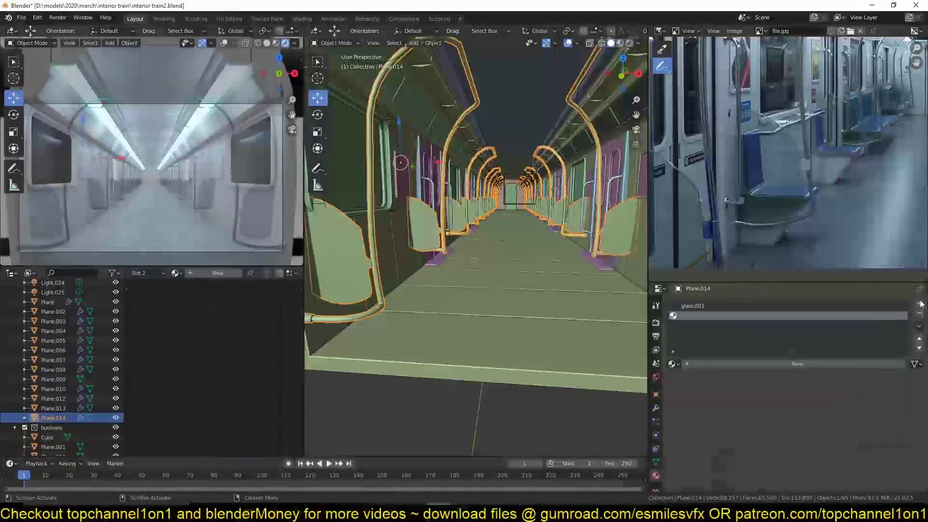
left_click(783, 368)
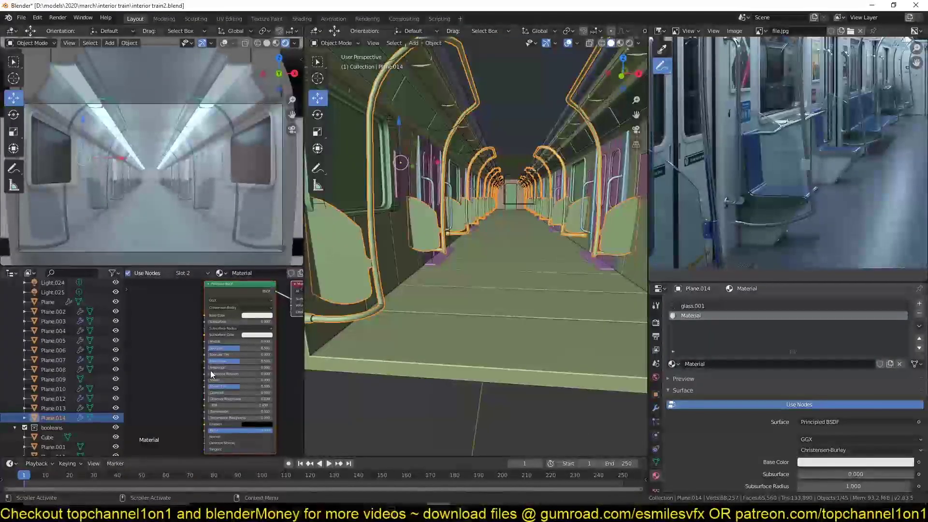
left_click(250, 342)
type("1")
key("Return")
left_click_drag(242, 361, 213, 362)
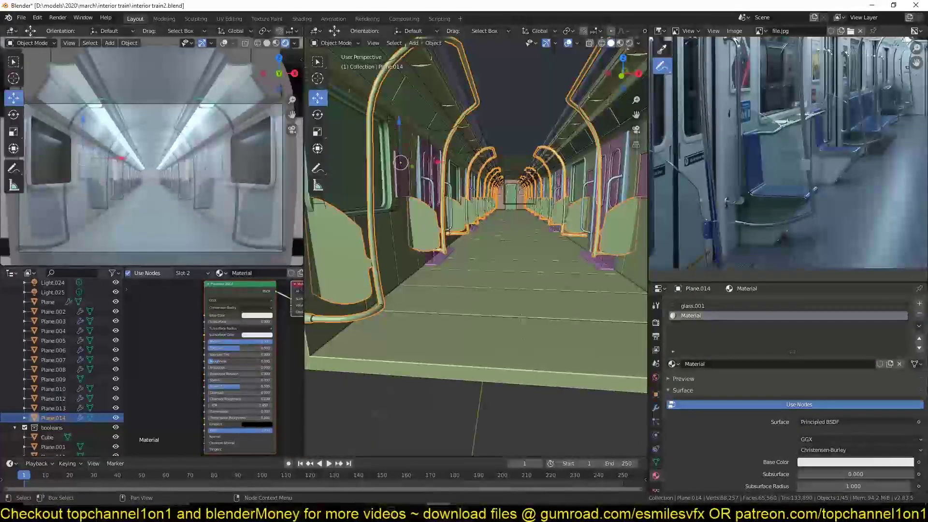
- Assign the new metallic material to the selected handrail tube geometry and save the file
key("Tab")
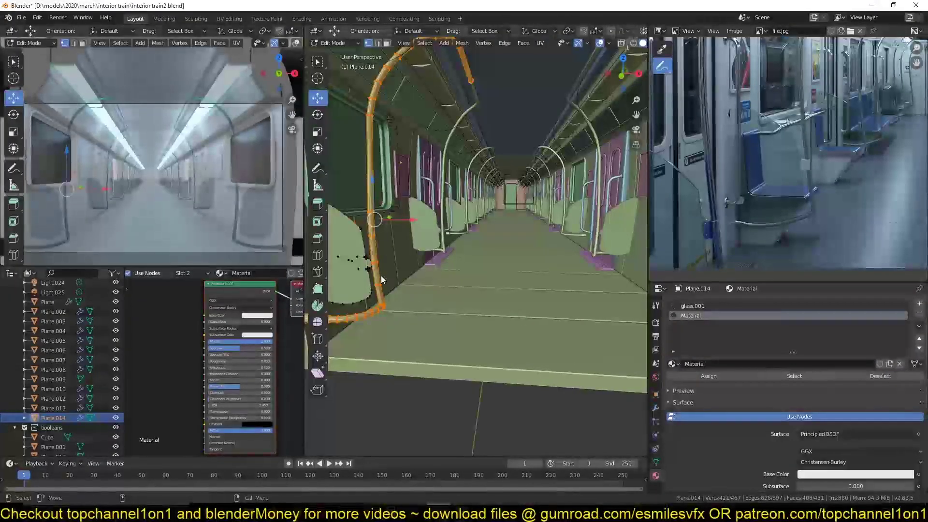
left_click(708, 376)
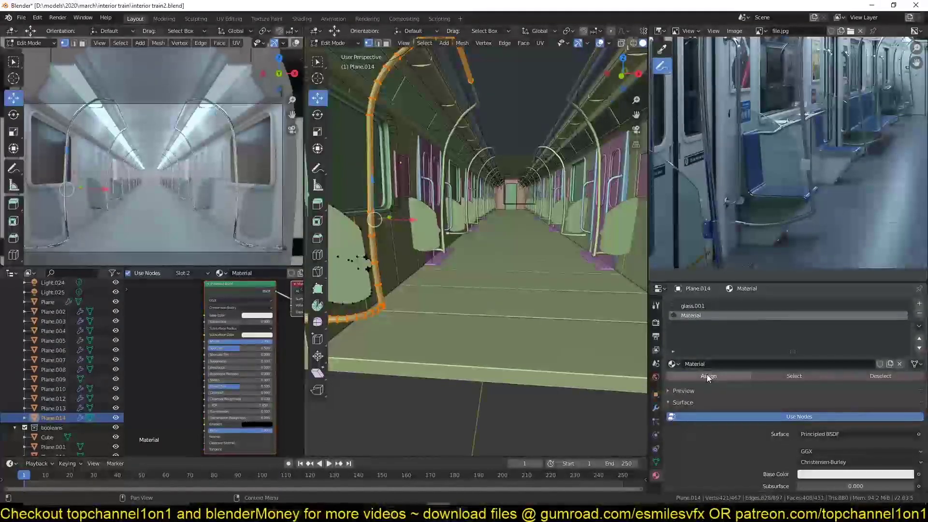
key("Tab")
key("alt+a")
key("ctrl+s")
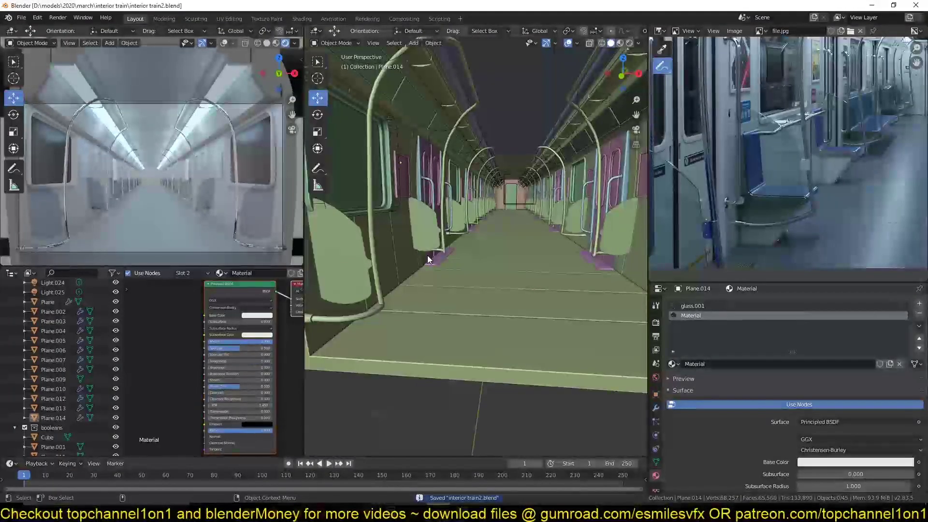
- Examine the seat and its base in the reference photo and compare them with the train interior model
middle_click_drag(442, 289, 460, 352)
key("ctrl+s")
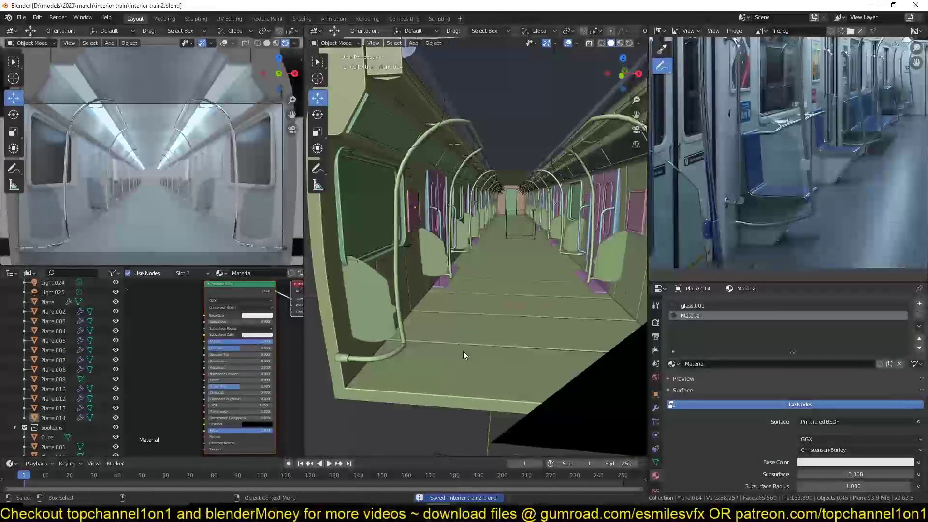
scroll(463, 351, "up", 2)
middle_click_drag(463, 351, 403, 364)
scroll(805, 146, "up", 3)
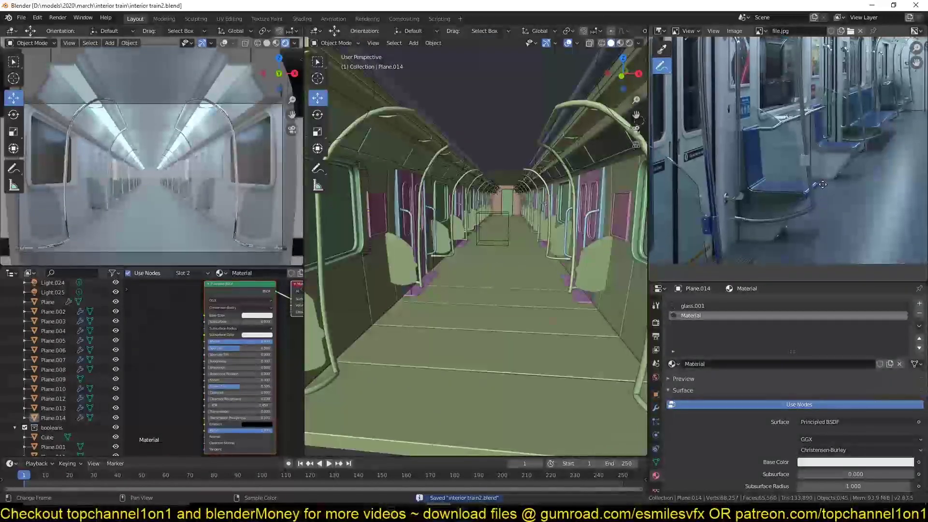
scroll(811, 183, "up", 3)
middle_click_drag(811, 183, 801, 106)
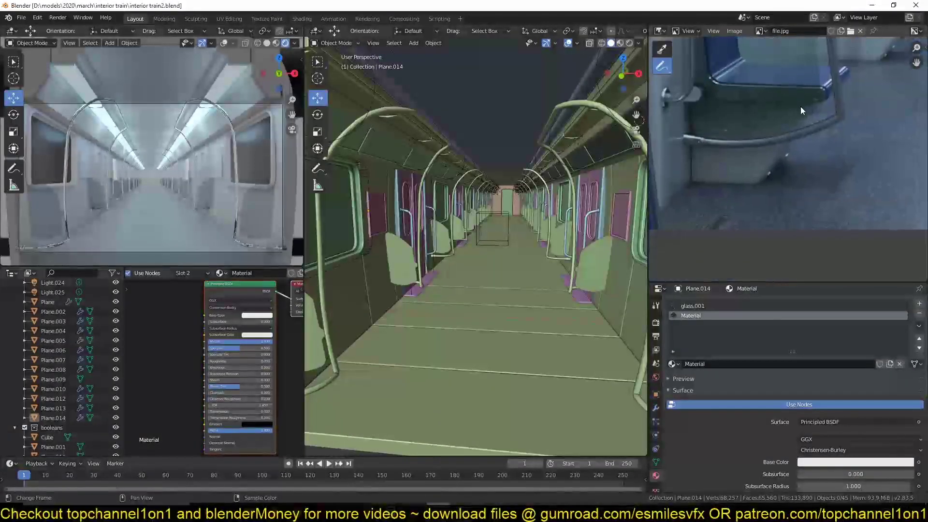
scroll(481, 315, "down", 10)
- Add a mesh plane beside the train and rotate it 90° about the X axis to face the front view
middle_click_drag(481, 315, 431, 347)
key("KP_1")
scroll(453, 301, "down", 2, "ctrl")
key("ctrl+s")
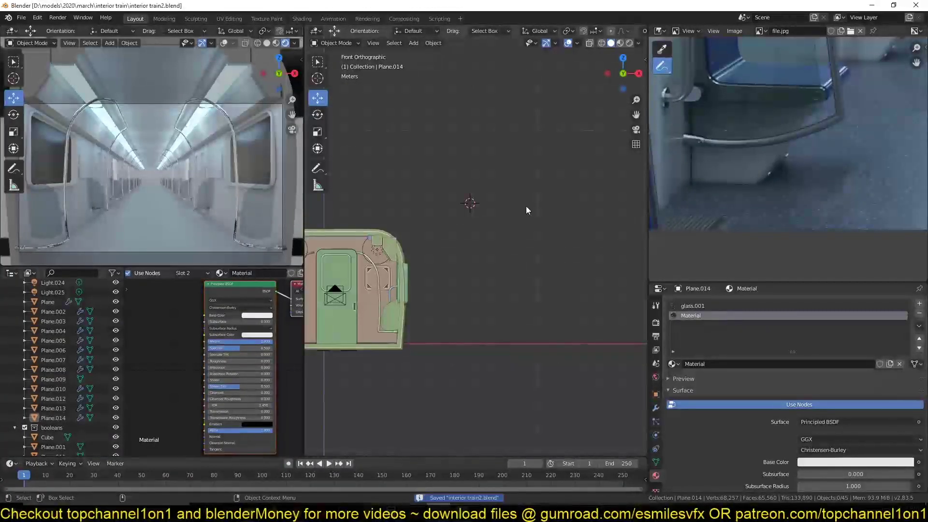
key("shift+a")
mouse_move(519, 167)
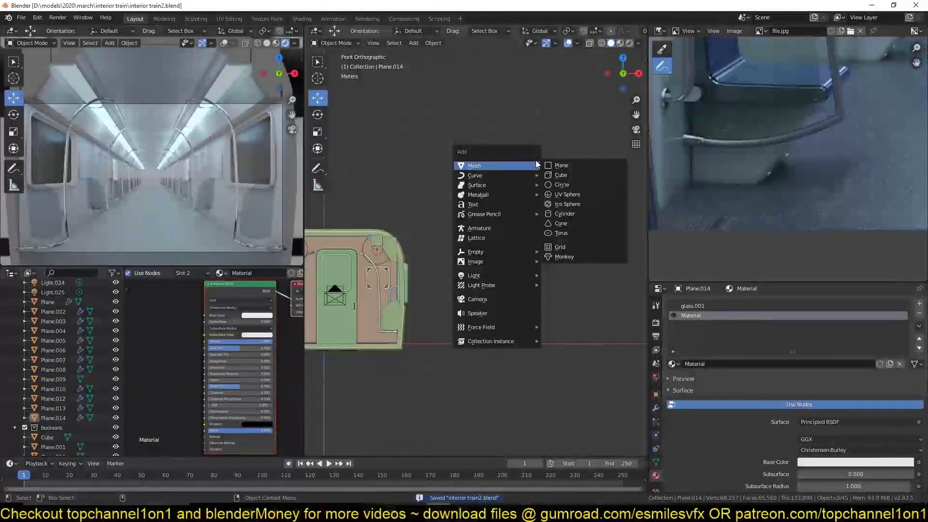
scroll(875, 112, "down", 4)
scroll(373, 185, "up", 2)
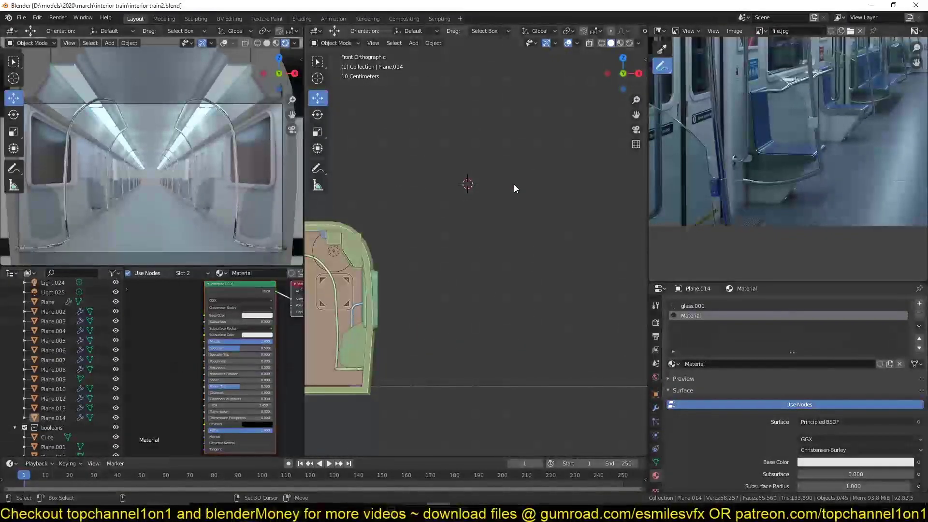
key("shift+a")
mouse_move(515, 184)
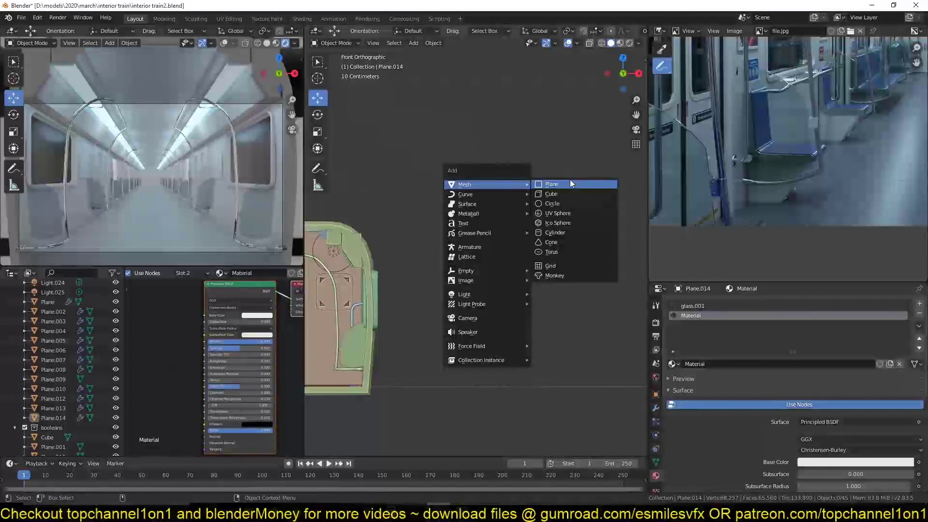
left_click(570, 182)
type("rx90")
key("Return")
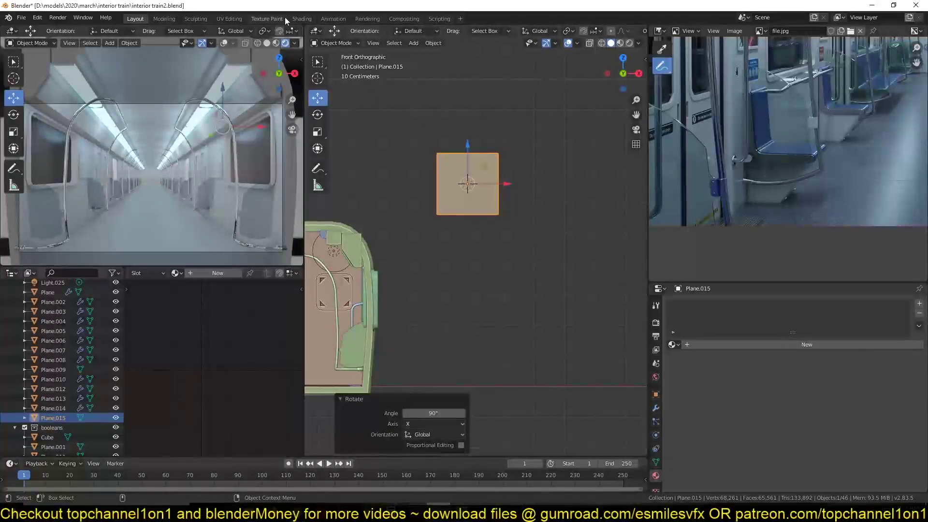
- Change the camera viewport's shading from rendered to Material Preview
left_click(267, 43)
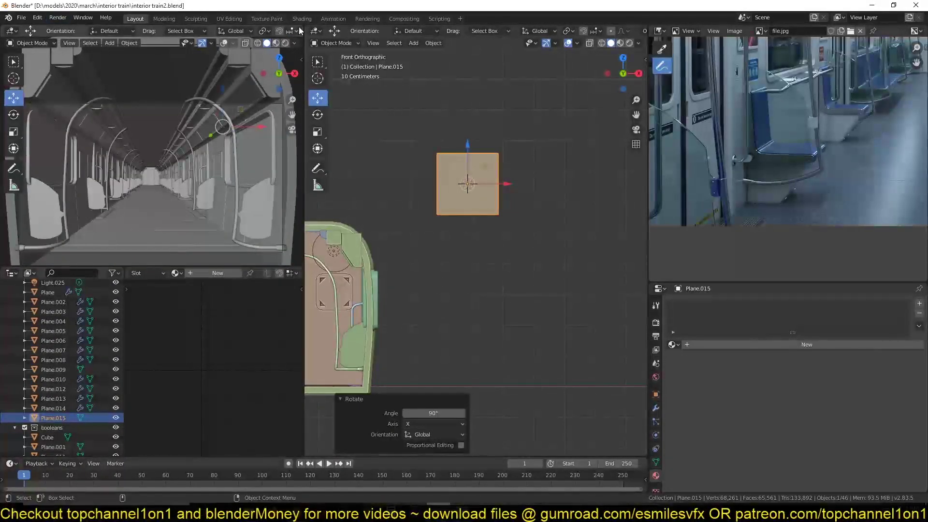
left_click(276, 43)
left_click(295, 43)
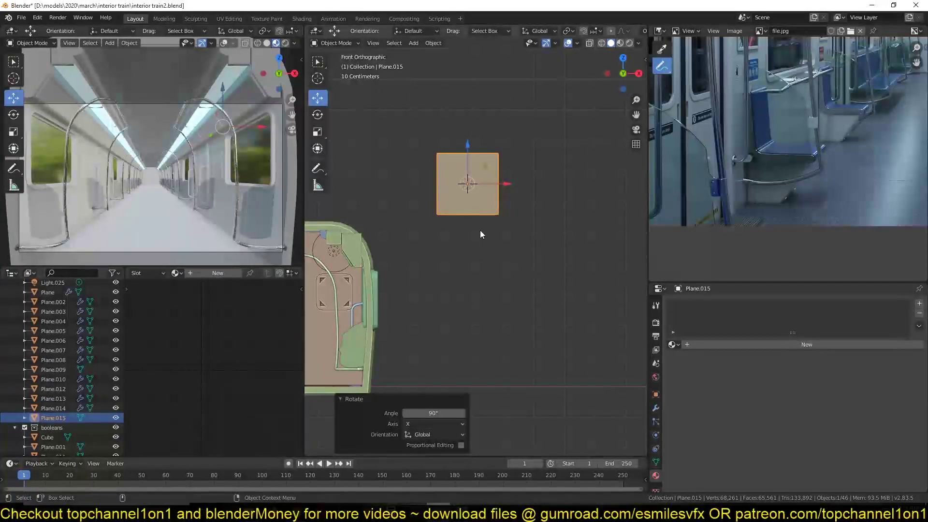
- Move the plane's lower outer corner vertex inward along X to give that side a slant
key("KP_Decimal")
scroll(480, 230, "down", 3)
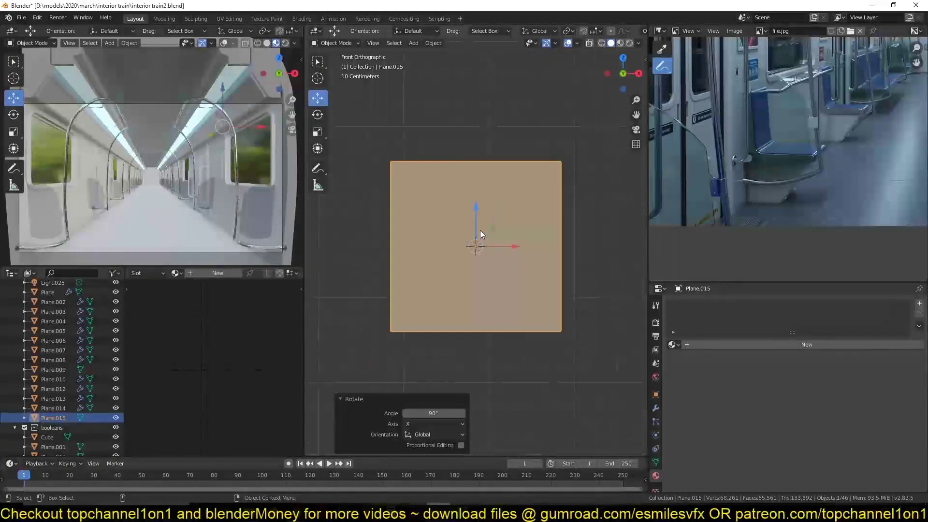
middle_click_drag(507, 226, 537, 198, "shift")
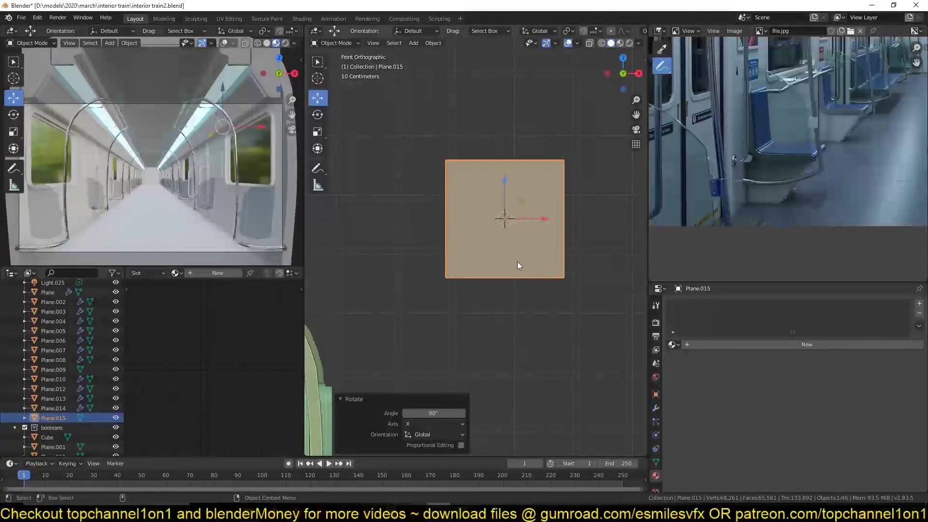
key("Tab")
left_click(564, 278)
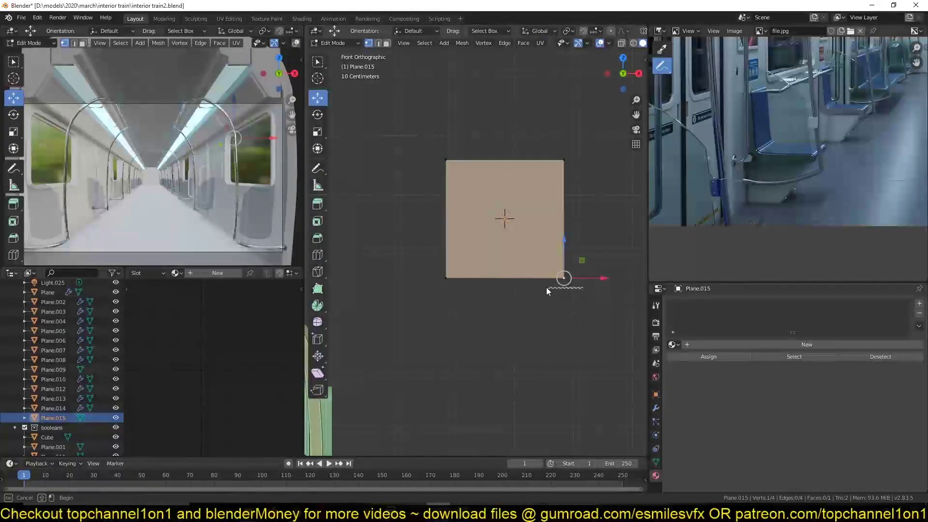
left_click_drag(596, 278, 542, 287)
key("Tab")
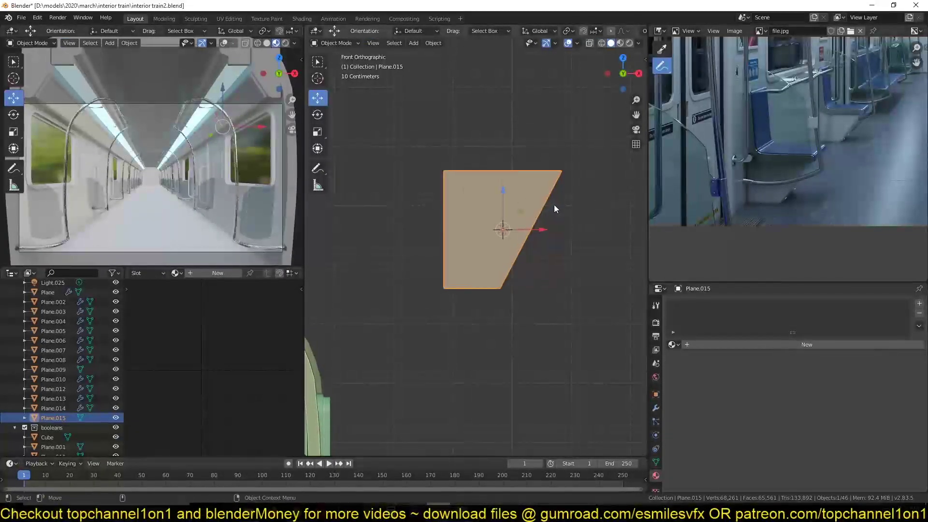
- Extrude the slanted plane about 1.59 m along its normal into a solid block
key("Tab")
middle_click_drag(553, 205, 492, 260)
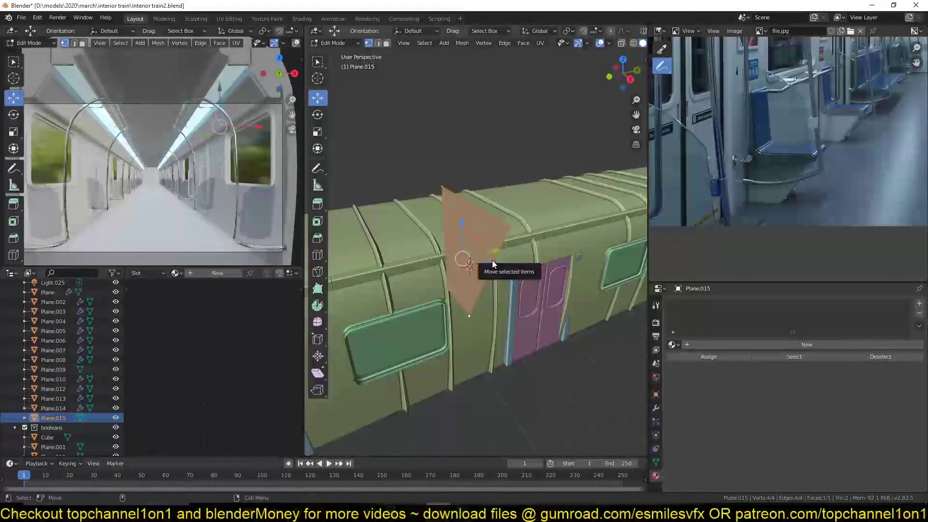
key("e")
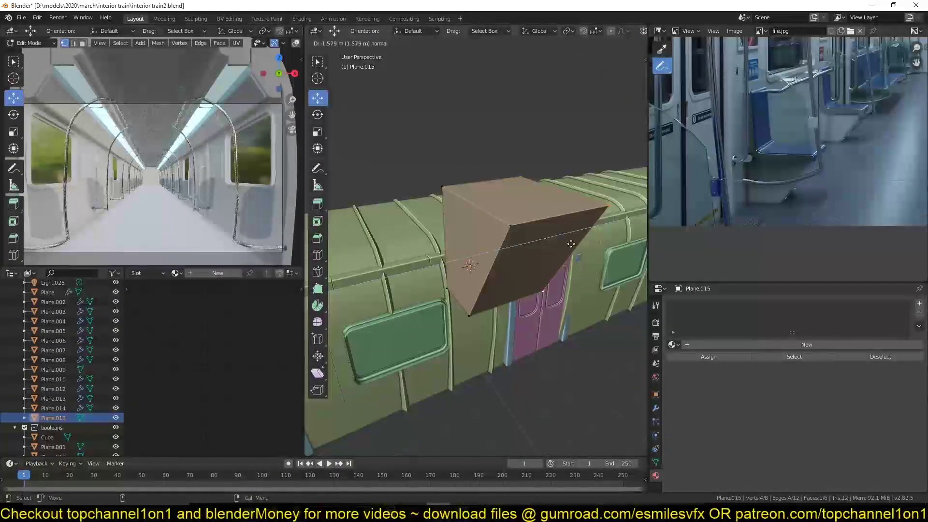
left_click(572, 244)
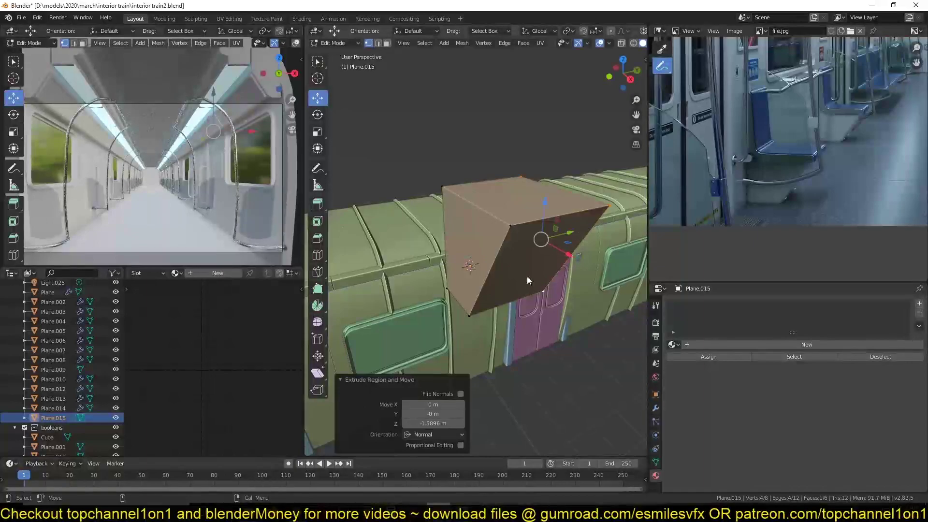
- Bevel the block's two slanted corner edges with 5 segments and a width of about 0.45 m
key("2")
left_click(493, 290)
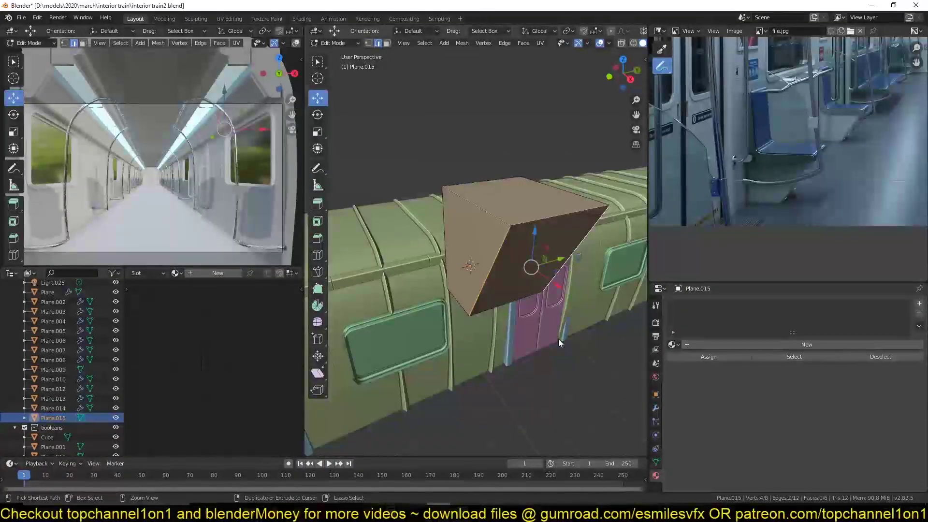
key("ctrl+b")
scroll(574, 370, "up", 3)
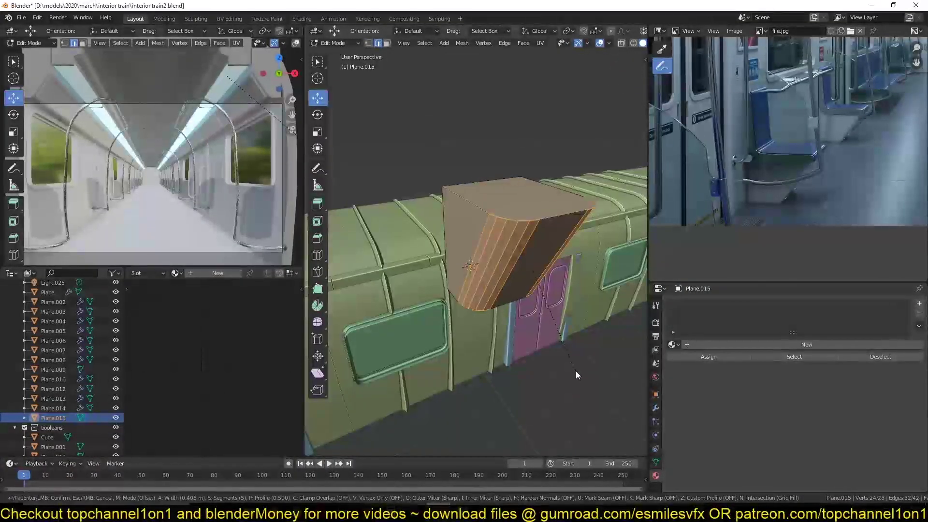
left_click(579, 372)
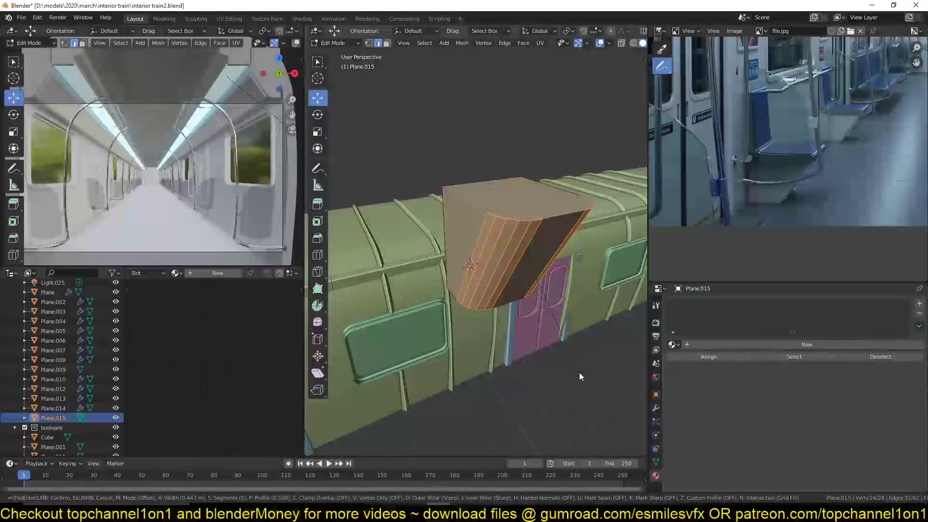
- Shade the beveled block smooth, enable Auto Smooth at 30°, and save the file
key("Tab")
right_click(556, 237)
left_click(556, 237)
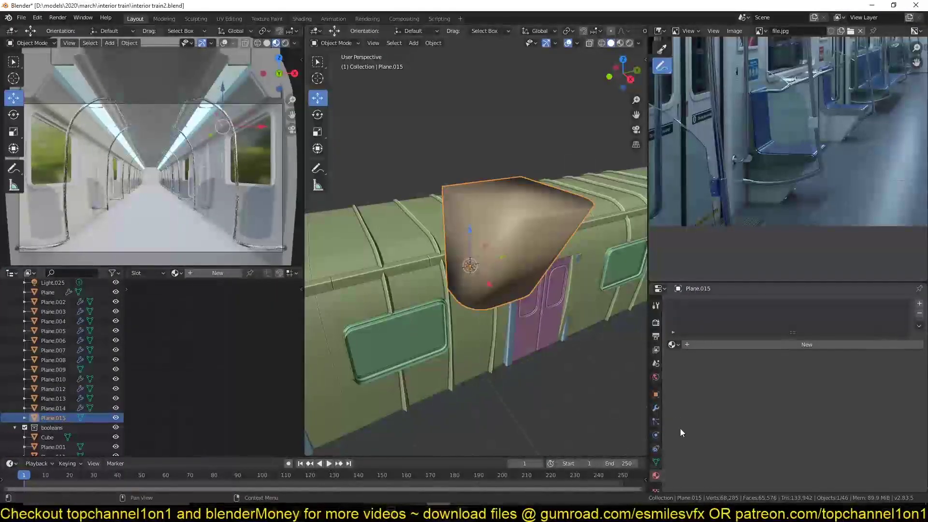
left_click(656, 462)
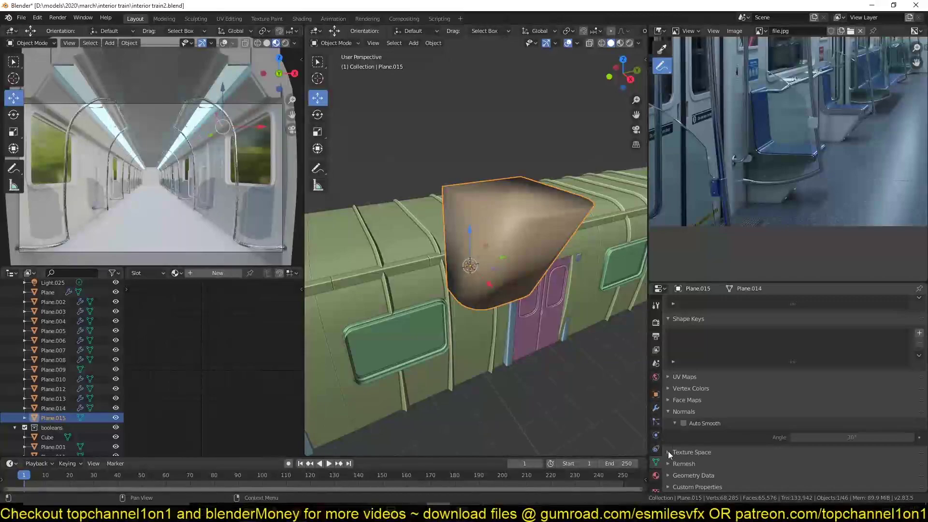
left_click(684, 423)
middle_click_drag(472, 306, 519, 299)
key("ctrl+s")
- Lengthen the block in front view by moving its straight back-side vertices outward along X
key("KP_1")
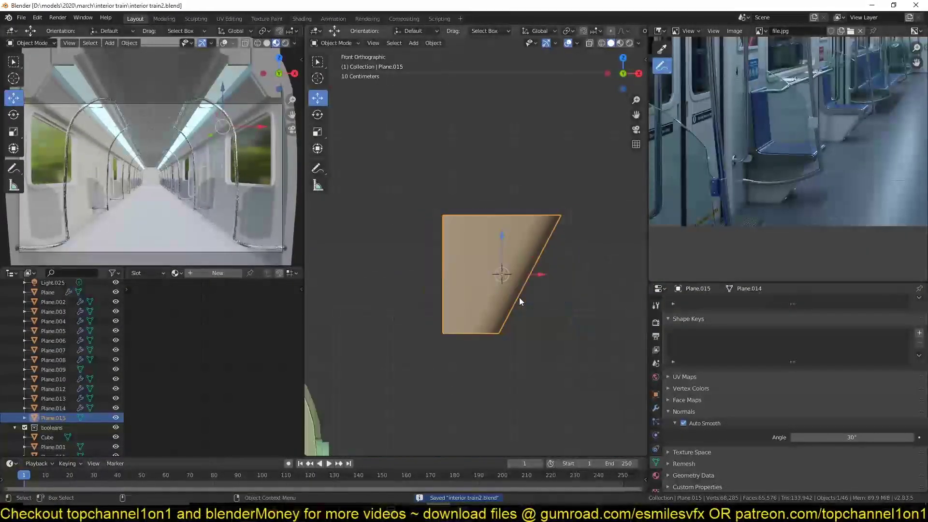
key("Tab")
scroll(513, 320, "up", 2)
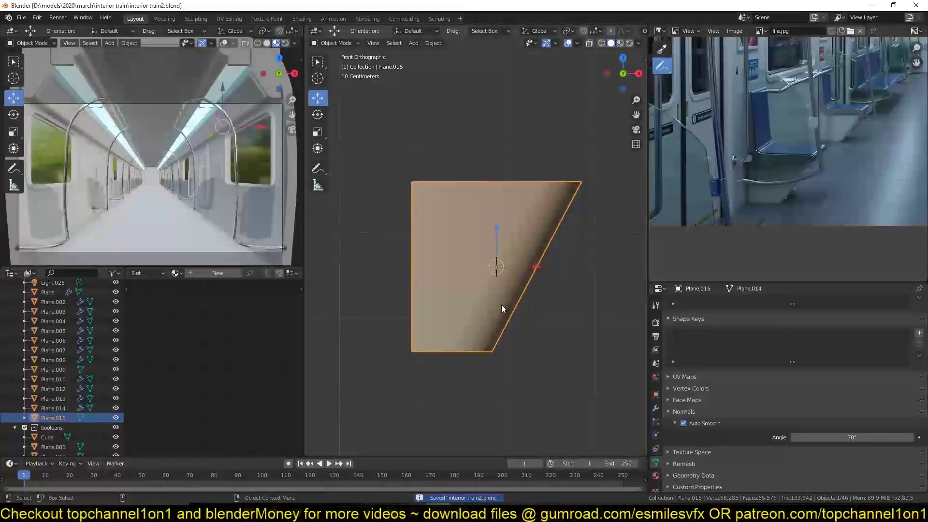
key("1")
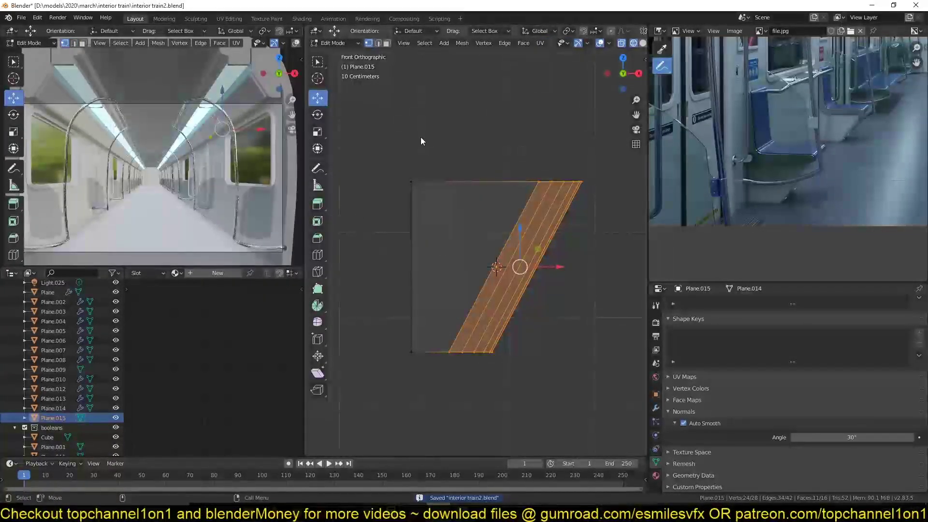
key("alt+a")
left_click_drag(424, 133, 430, 395)
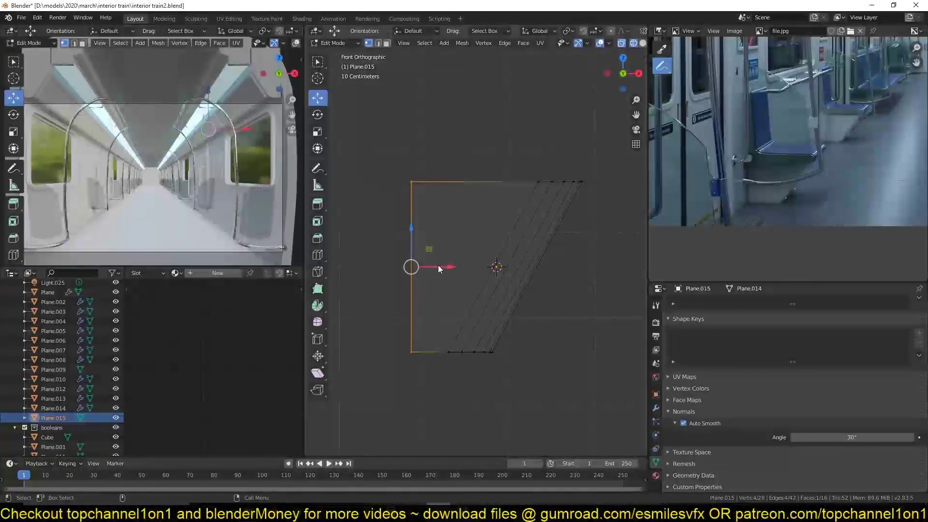
left_click_drag(449, 268, 397, 268)
key("Tab")
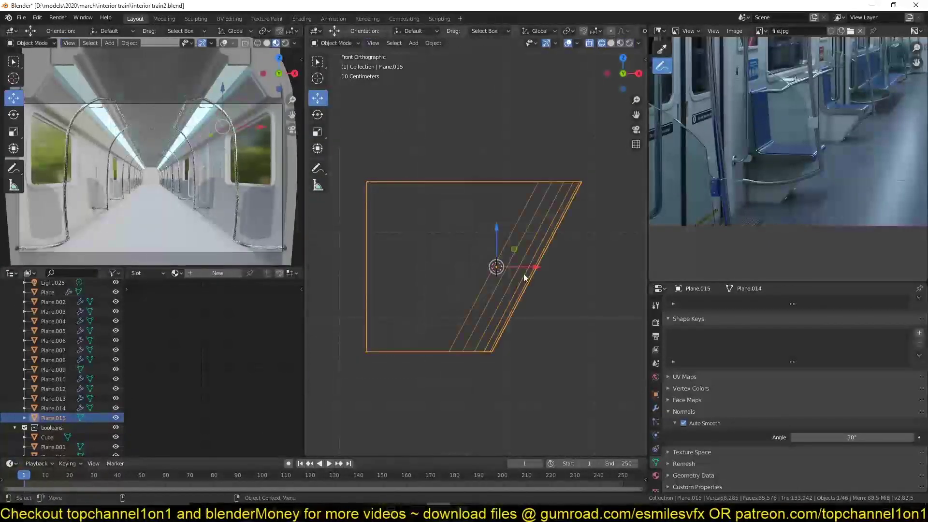
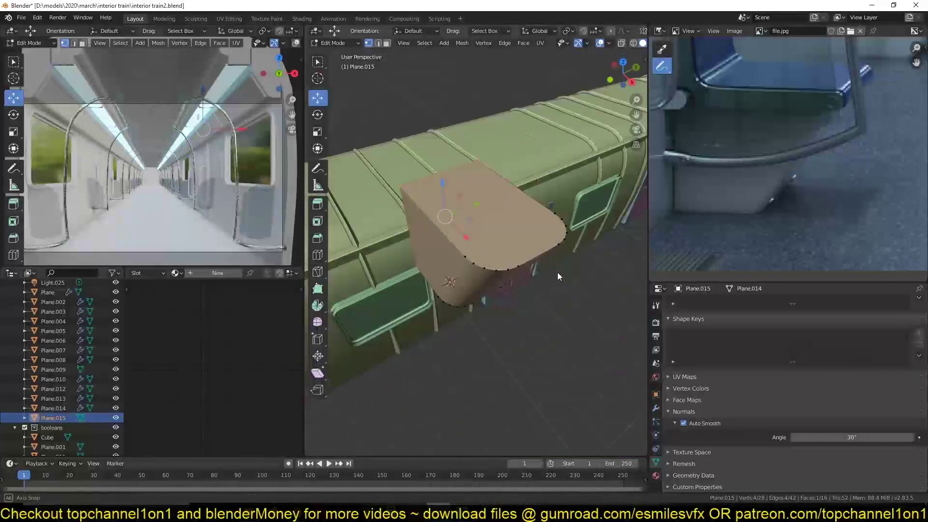
- Select the block's top-end vertices through the mesh in right side view
key("2")
key("KP_3")
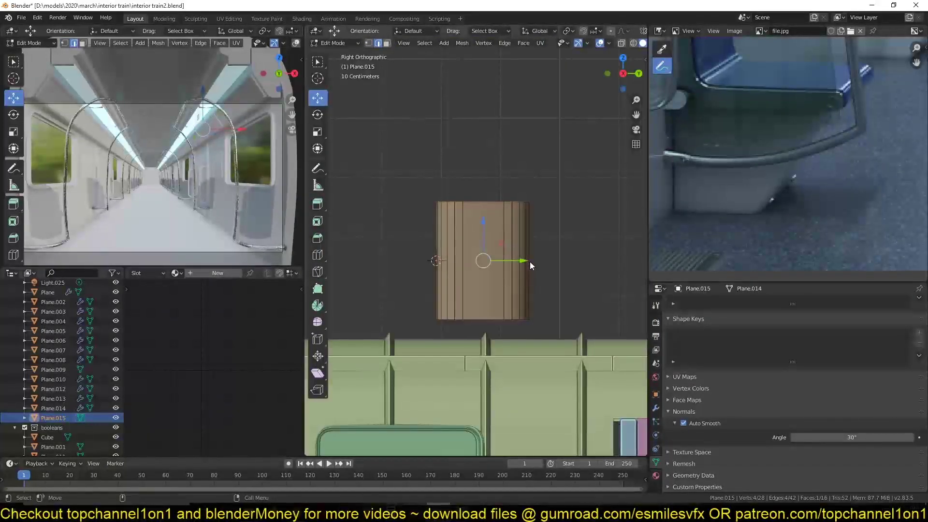
scroll(530, 262, "up", 2)
key("shift+z")
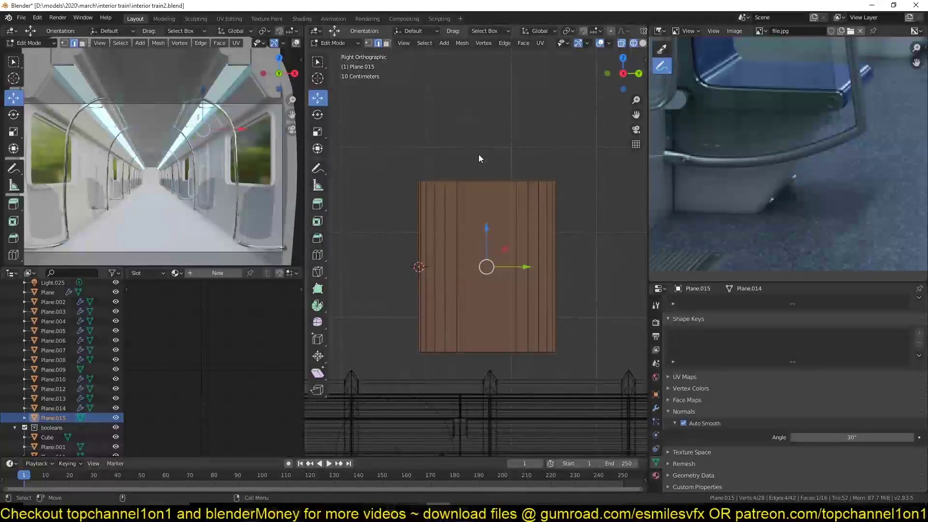
key("1")
key("alt+a")
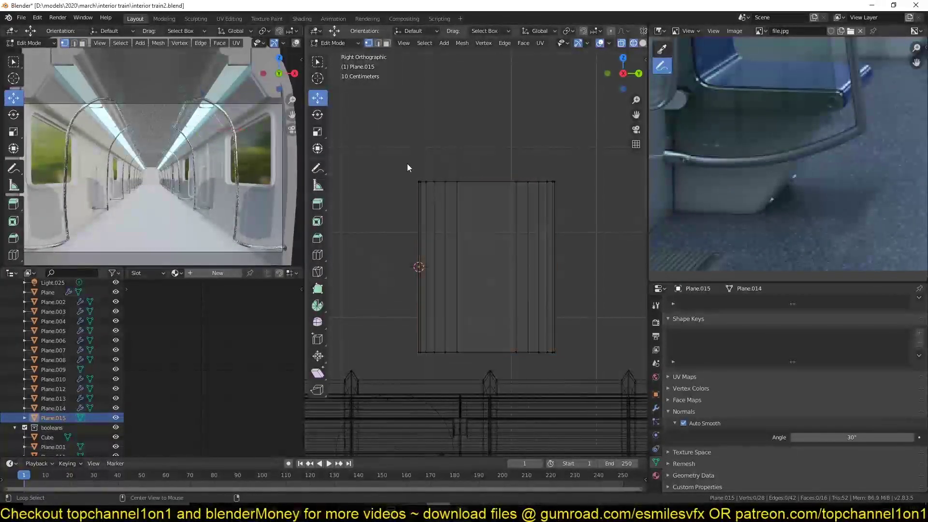
left_click_drag(387, 145, 541, 213)
- Try scaling the top vertices about 1.32 along Y and setting the block's origin to its geometry
key("s")
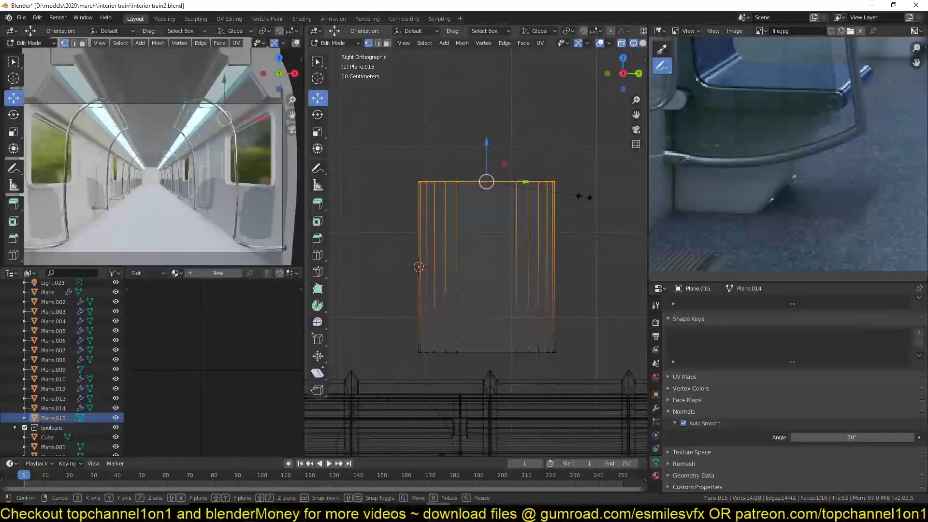
key("y")
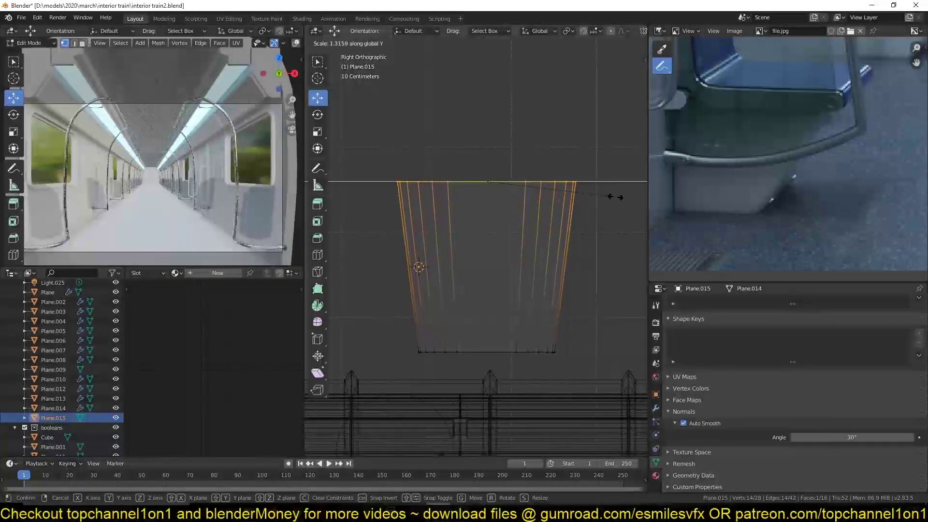
left_click(615, 196)
key("Tab")
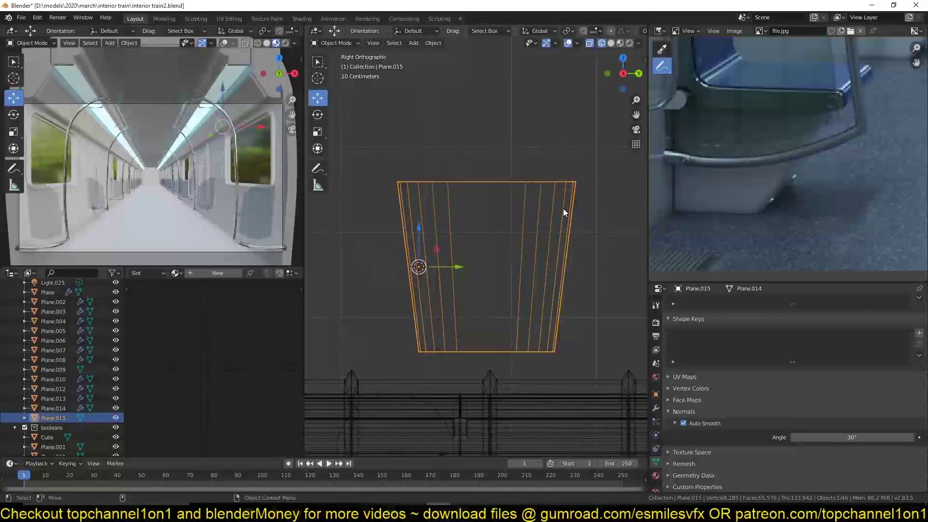
right_click(533, 198)
mouse_move(508, 224)
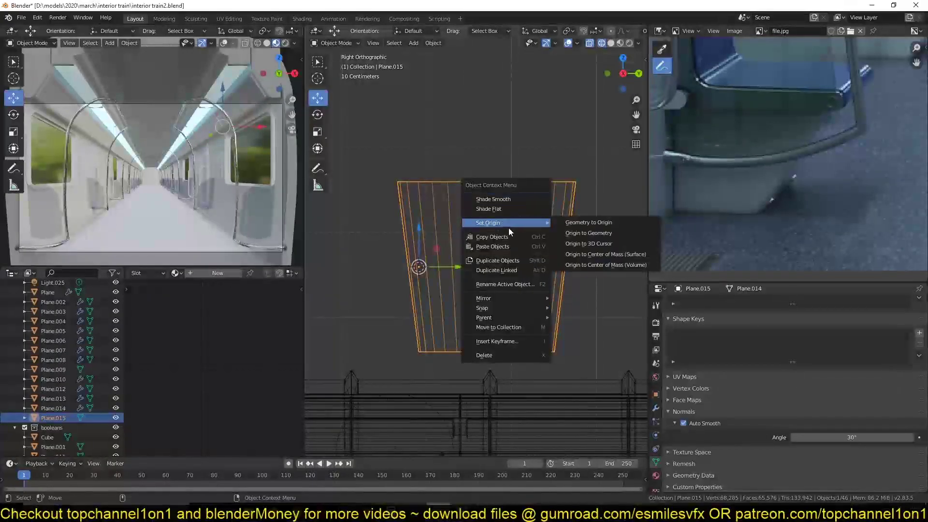
left_click(616, 233)
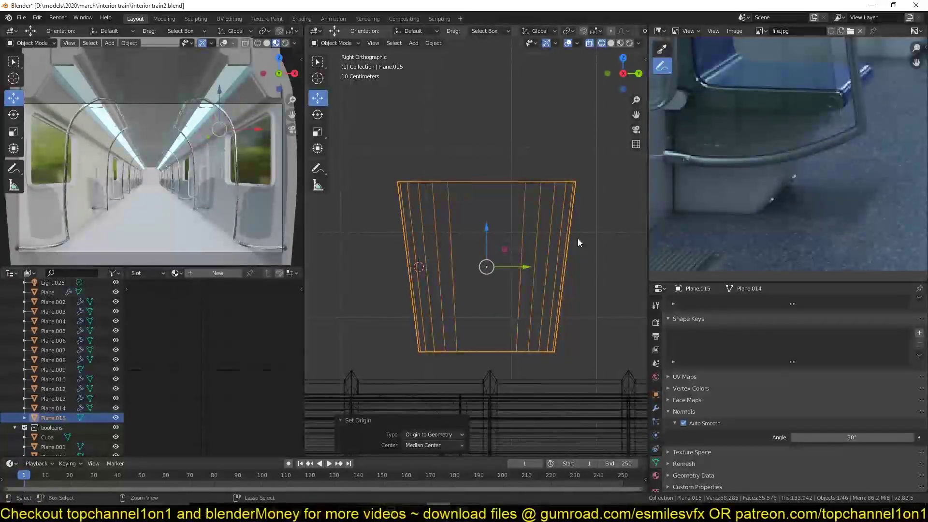
key("ctrl+z")
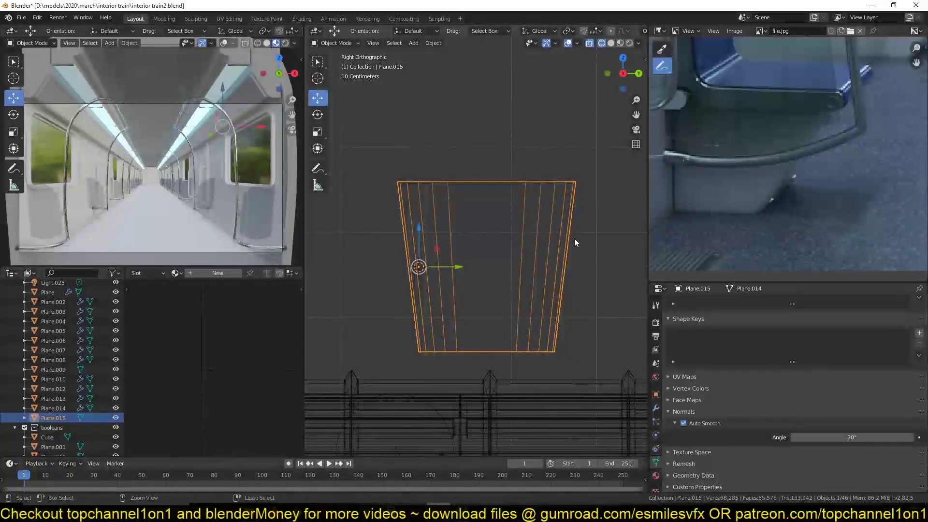
key("ctrl+z")
key("ctrl+z")
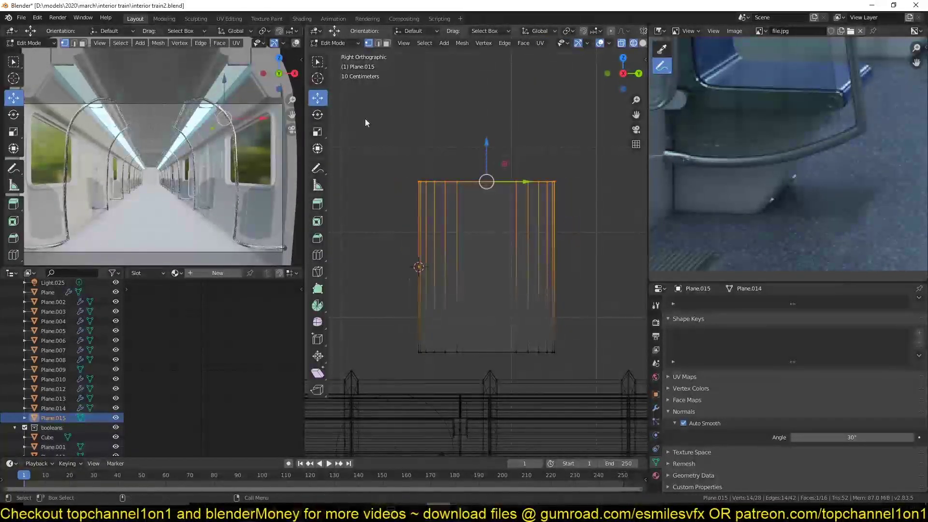
- Taper the block by scaling its top vertices about 1.5 along Y, and set its origin to geometry
key("s")
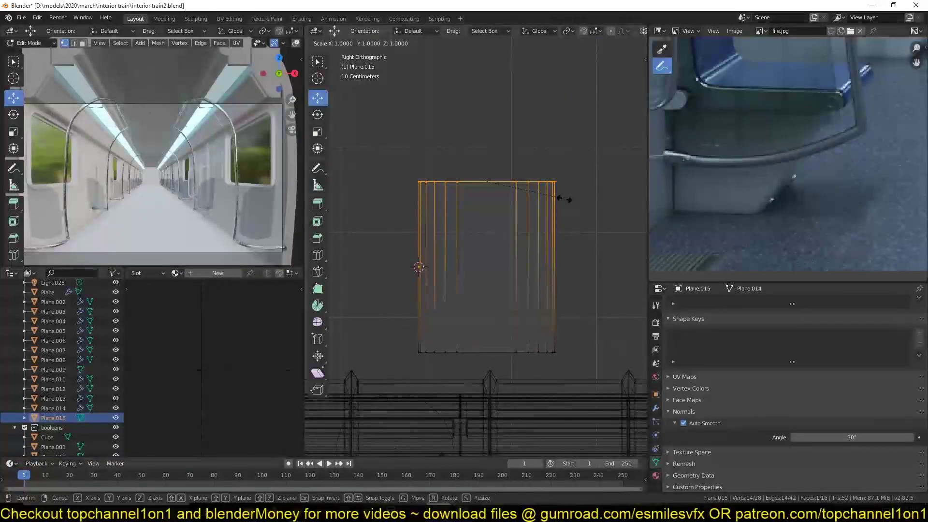
key("y")
left_click(604, 202)
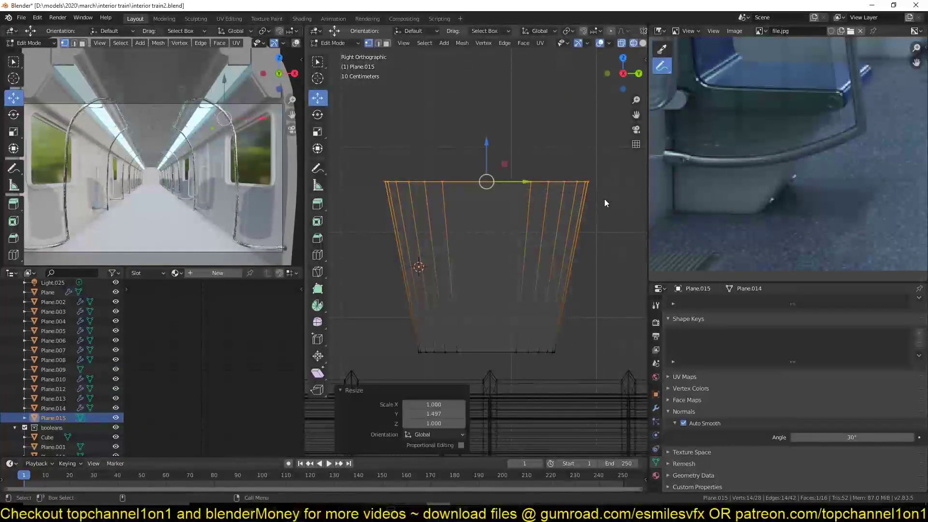
key("Tab")
scroll(538, 214, "down", 2)
right_click(495, 227)
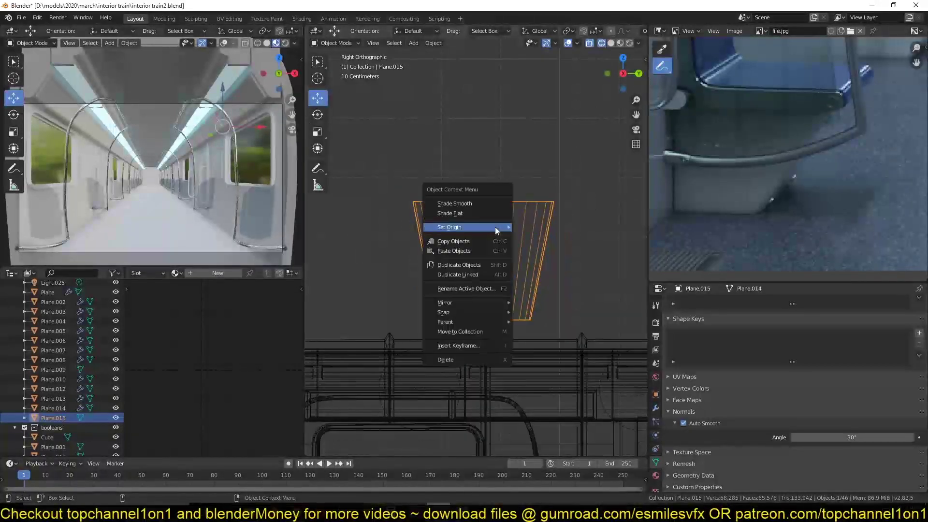
mouse_move(498, 227)
left_click(563, 238)
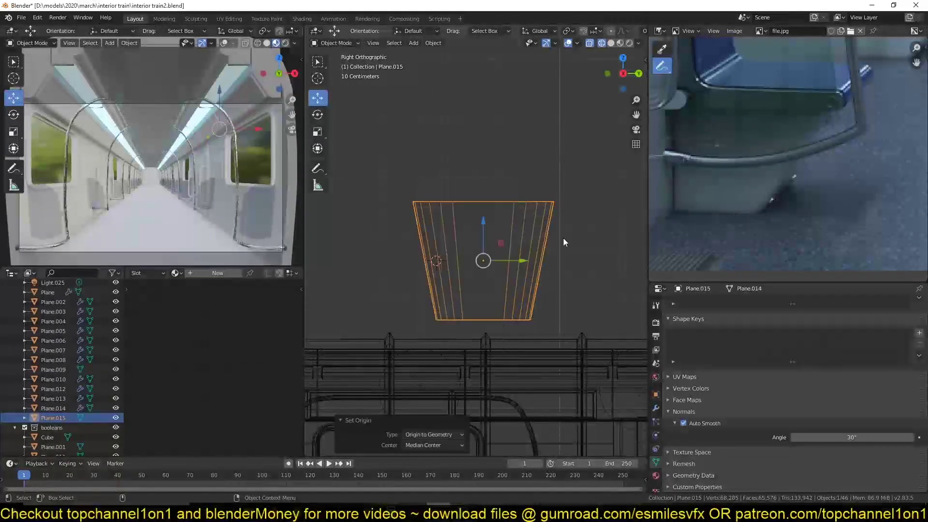
key("shift+z")
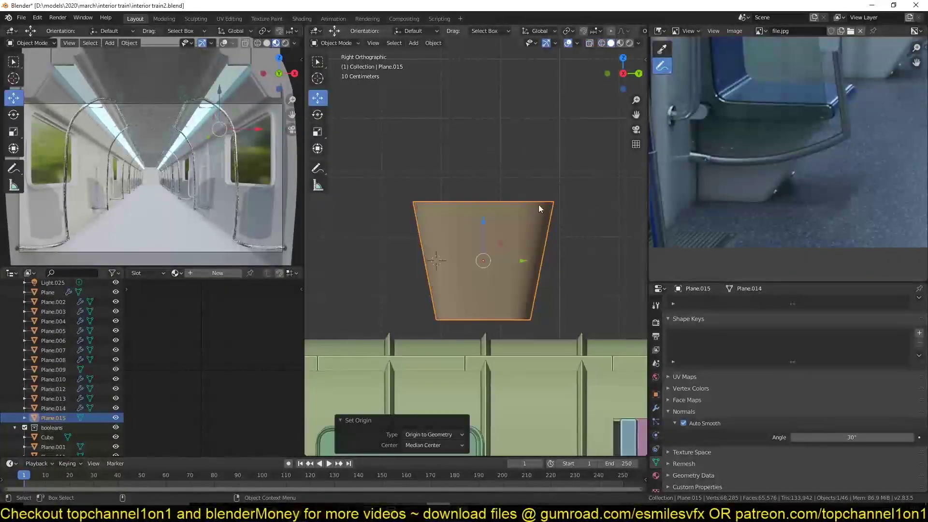
- Subdivide the block's lengthwise top and bottom edges that cross the middle in side view
middle_click_drag(539, 205, 584, 172)
key("KP_3")
scroll(463, 234, "up", 3)
key("z")
left_click(429, 233)
key("Tab")
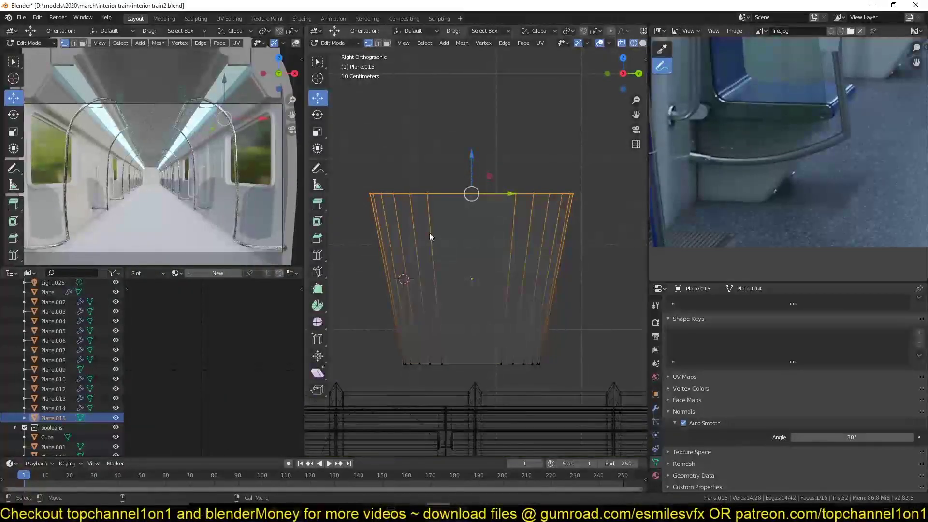
key("alt+a")
key("2")
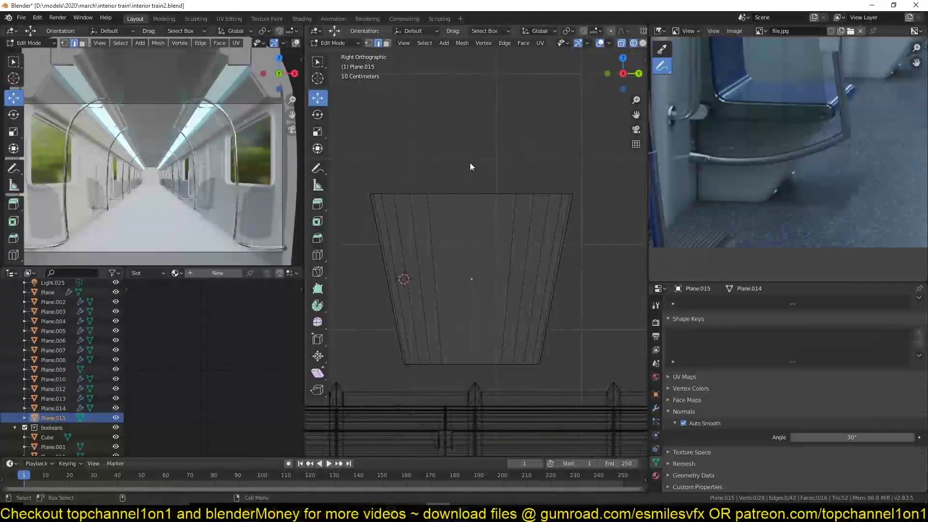
left_click_drag(470, 167, 481, 422)
right_click(450, 187)
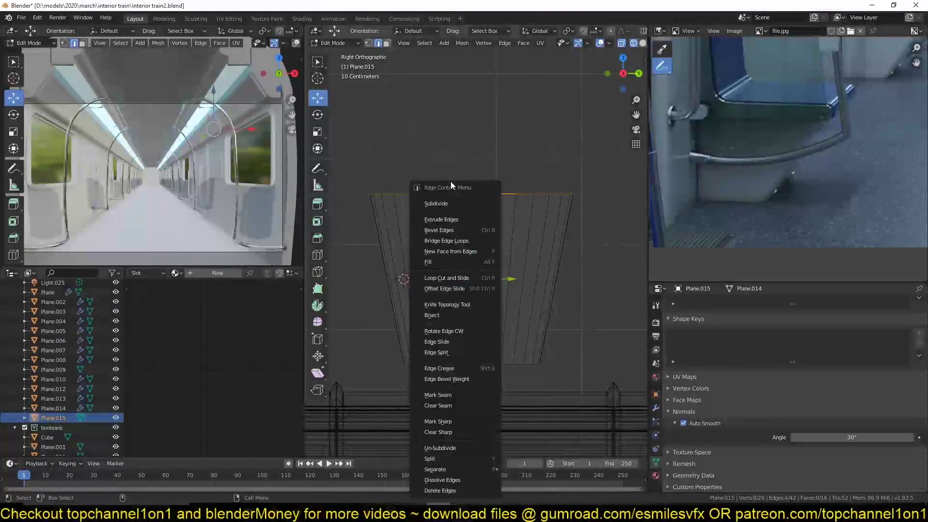
left_click(436, 204)
- Delete the faces of the block's +Y half, from the new middle edges outward
key("alt+a")
left_click_drag(483, 160, 599, 406)
key("x")
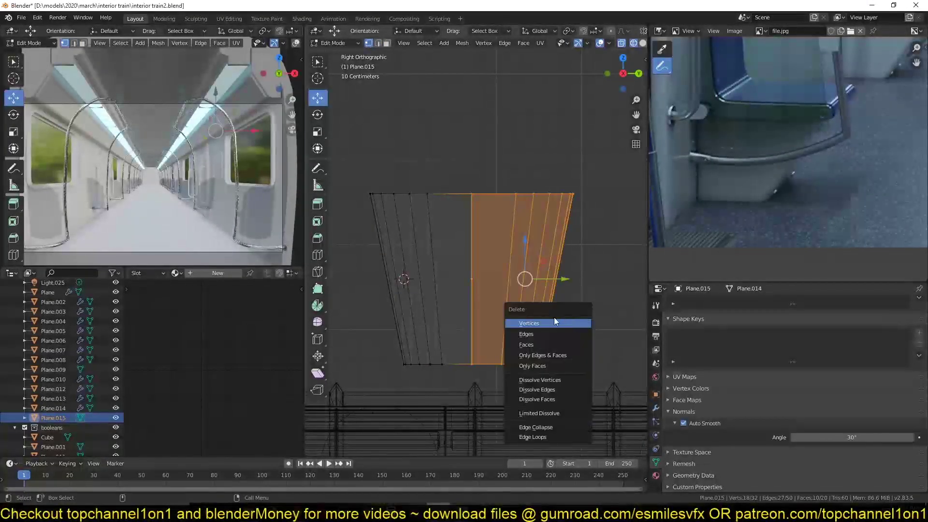
left_click(549, 343)
key("Tab")
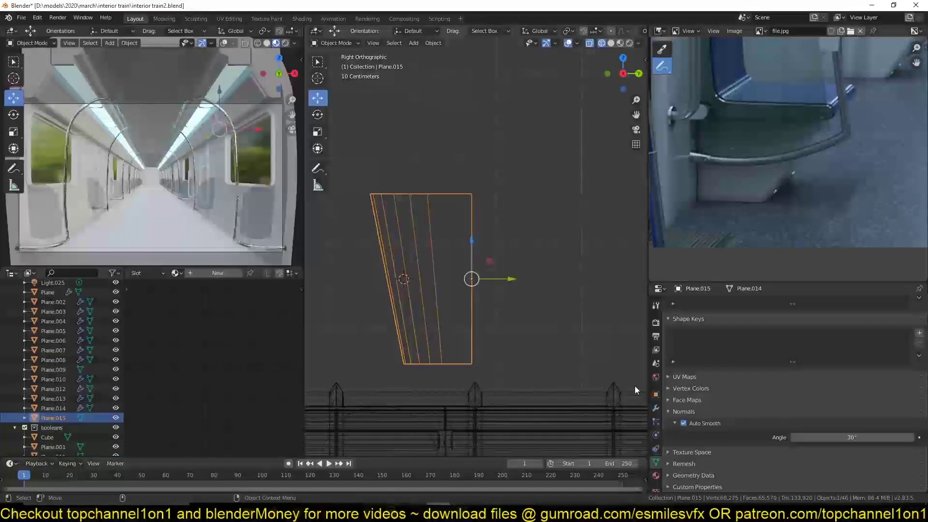
- Add a Mirror modifier to the half block and mirror it along Y only
left_click(657, 408)
left_click(734, 303)
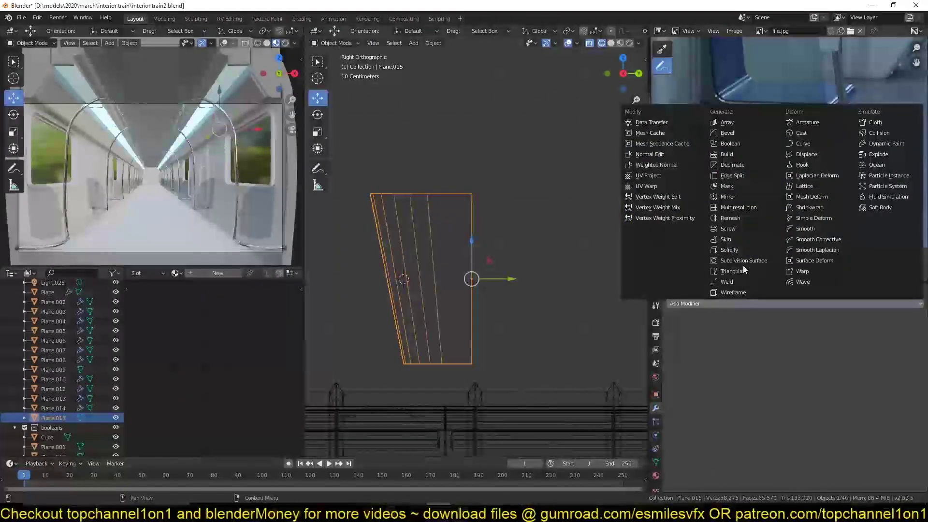
left_click(734, 197)
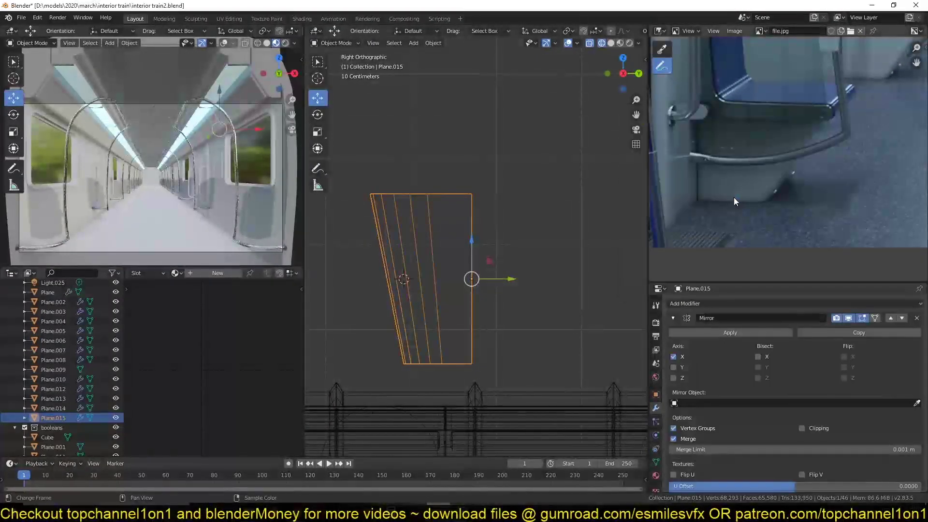
left_click(673, 367)
left_click(674, 358)
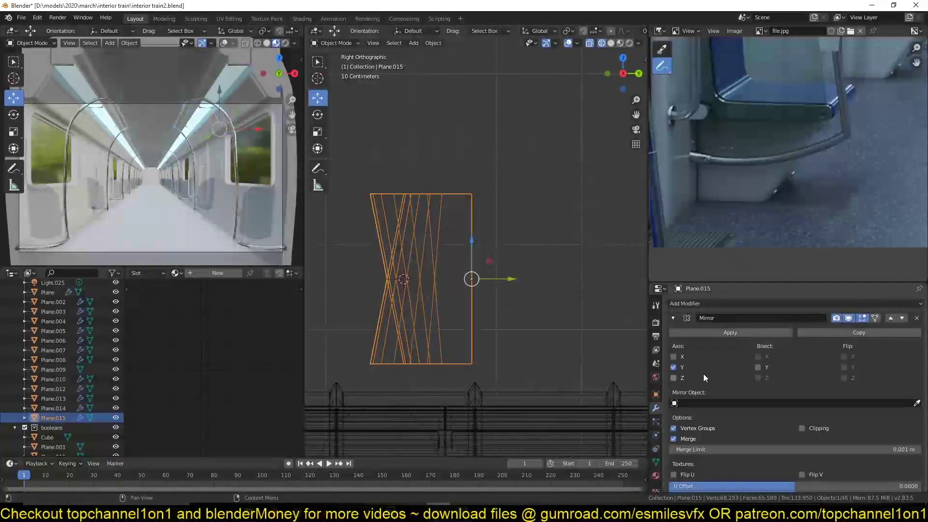
left_click(673, 368)
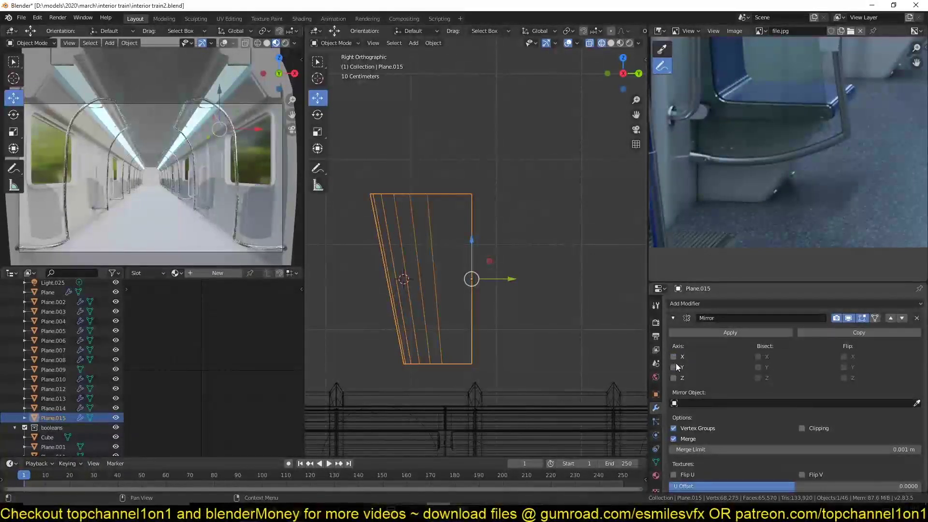
left_click(674, 367)
- Try the mirror's X and Z axes in place of Y, leaving only Z enabled
middle_click_drag(467, 294, 411, 324)
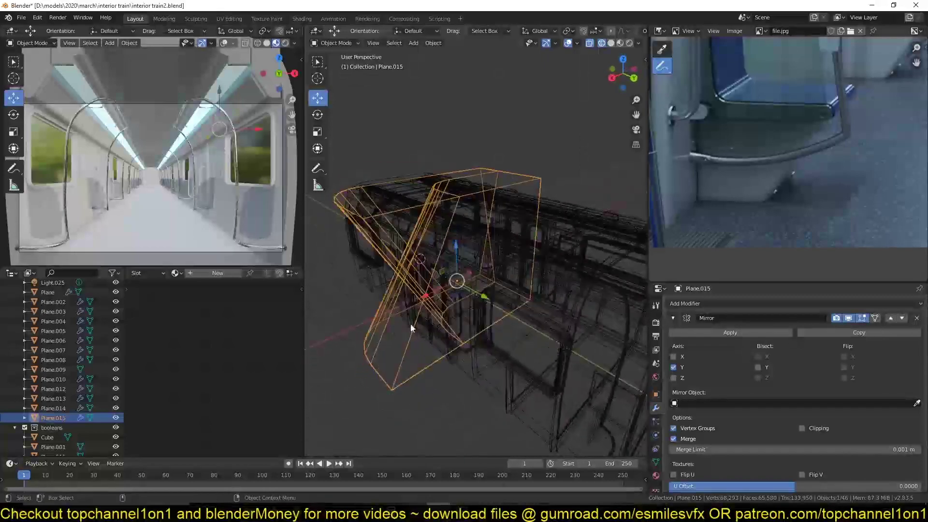
key("z")
left_click(600, 323)
middle_click_drag(601, 323, 575, 319)
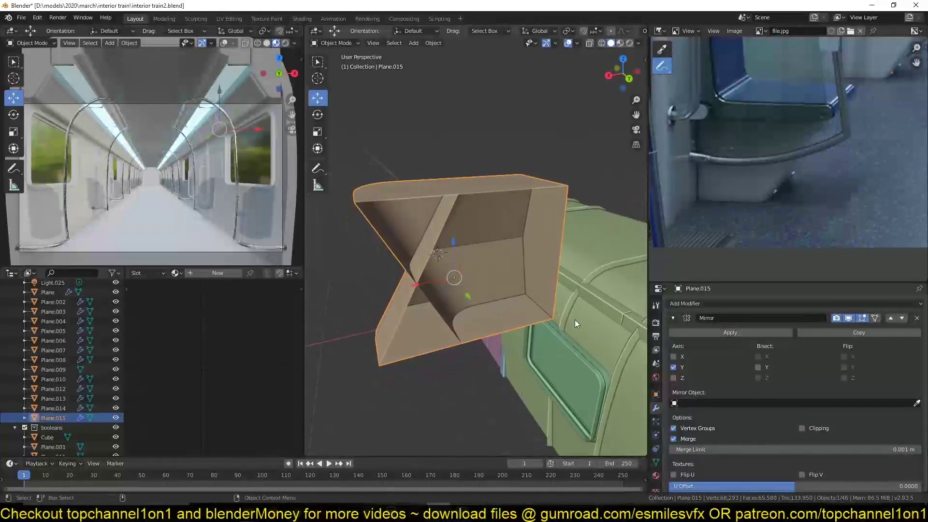
left_click(674, 378)
left_click(674, 367)
left_click(674, 358)
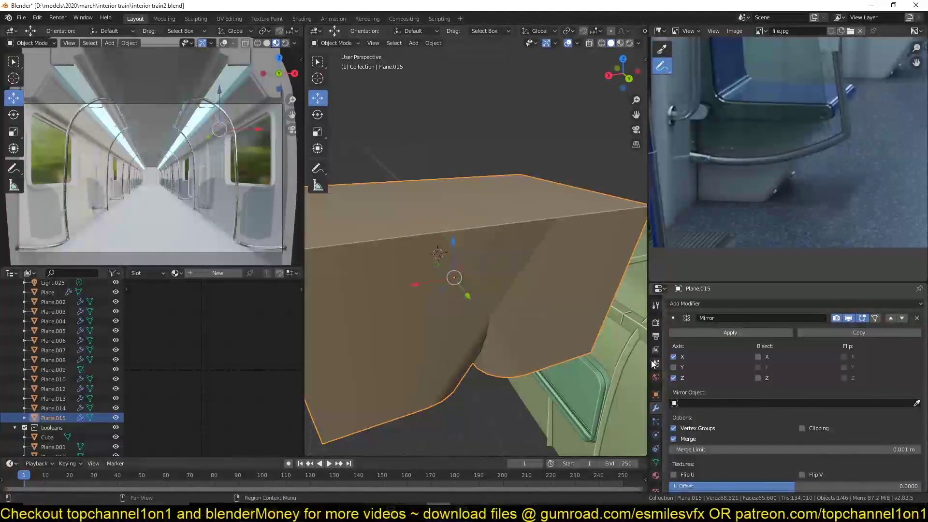
left_click(674, 357)
right_click(415, 284)
middle_click_drag(485, 282, 629, 305)
scroll(513, 276, "up", 1)
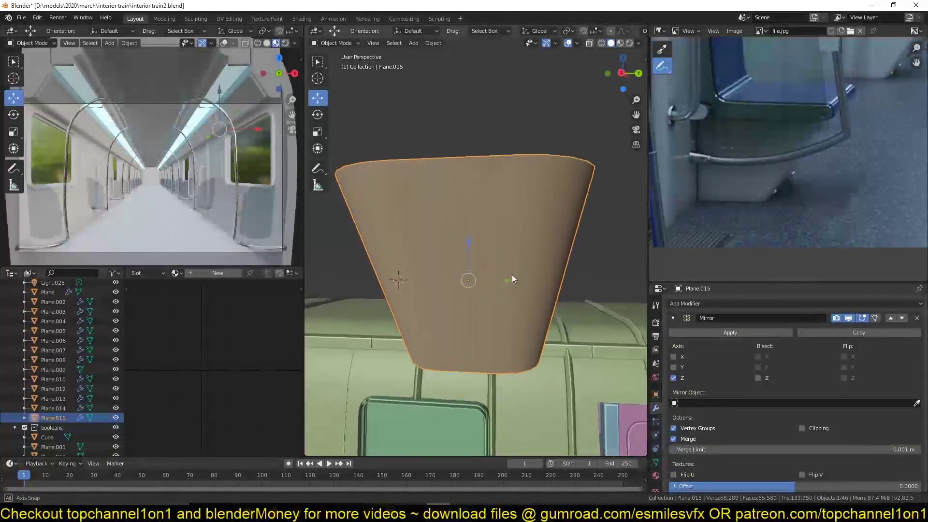
middle_click_drag(497, 259, 530, 267)
- Apply the seat base's rotation and set the Mirror modifier's axis to Y only
key("ctrl+a")
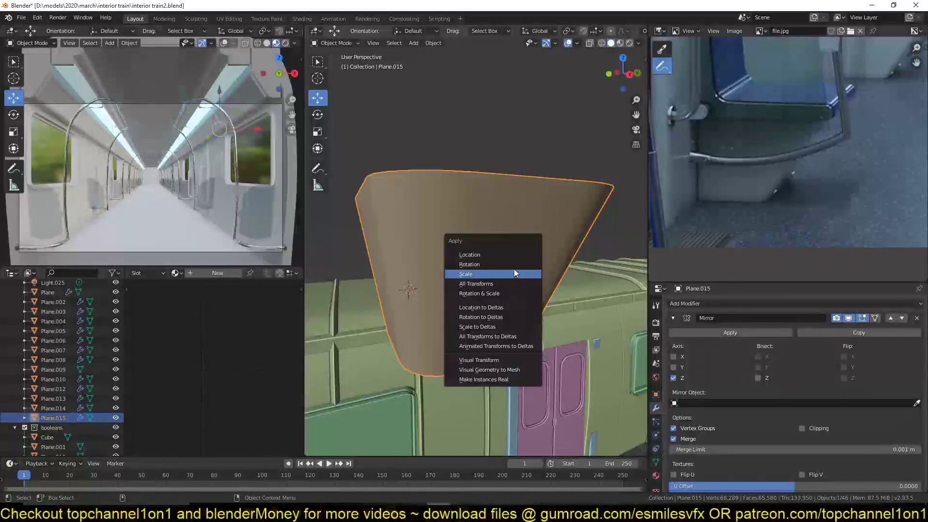
left_click(513, 265)
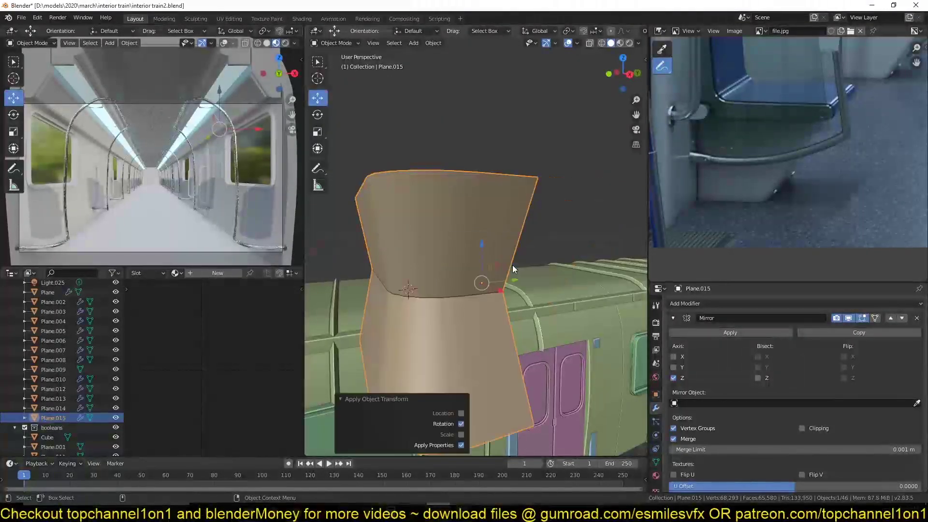
left_click(673, 368)
left_click(674, 378)
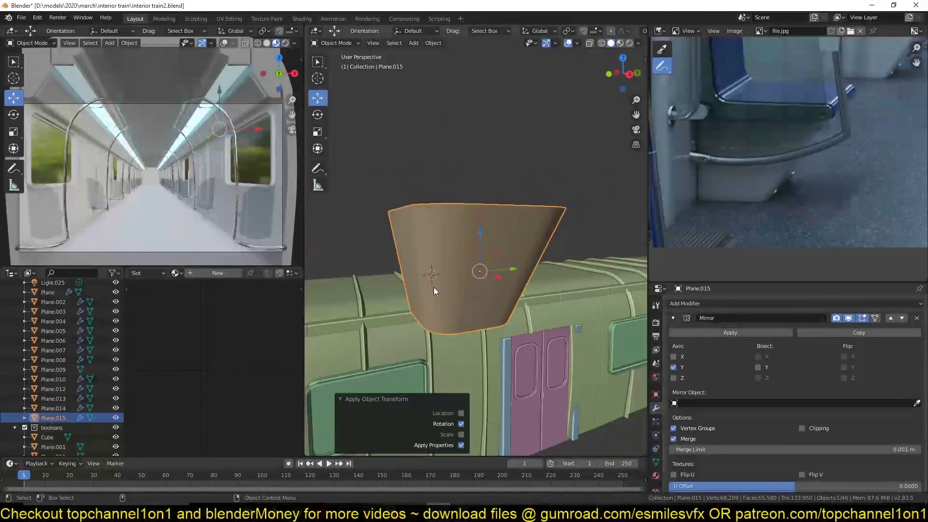
- Duplicate the straight top side edge of the seat base block and move the copy up about 0.085 m along Z
key("KP_3")
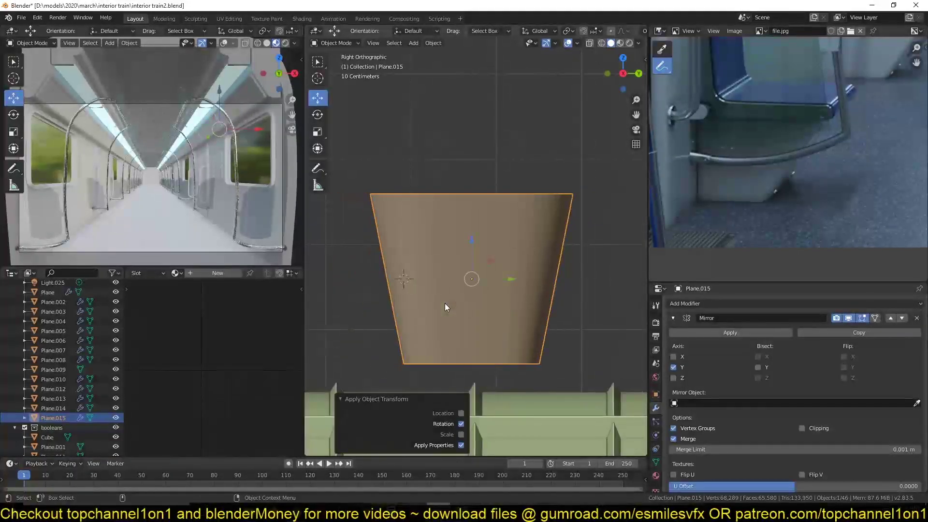
scroll(750, 196, "down", 1)
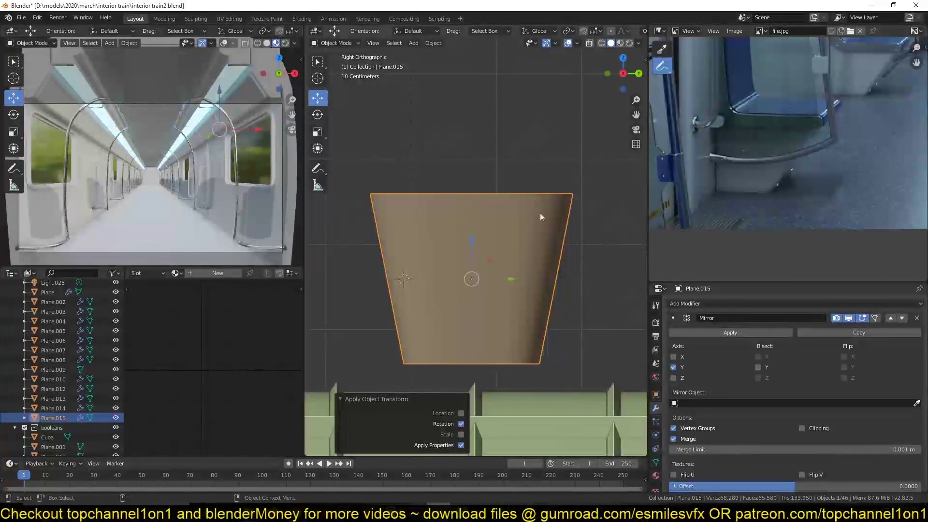
key("KP_1")
middle_click_drag(502, 229, 539, 279, "shift")
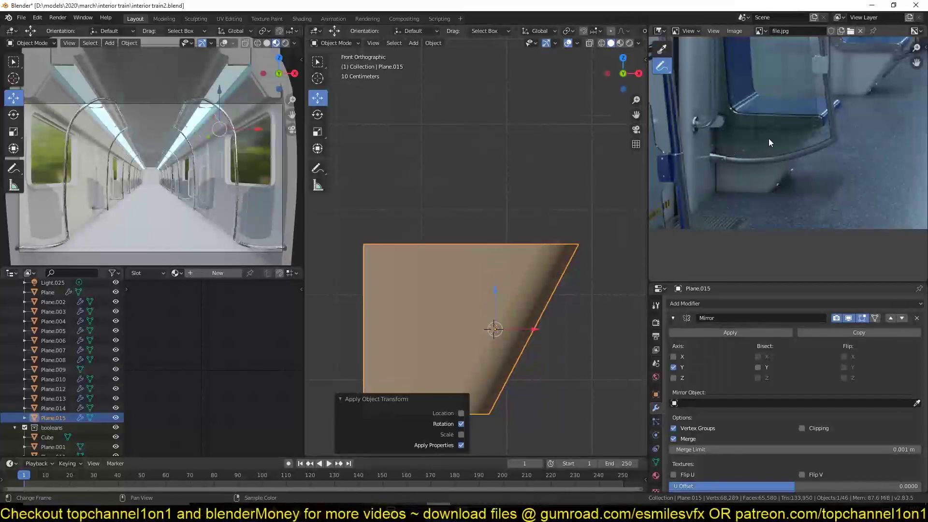
key("Tab")
key("shift+z")
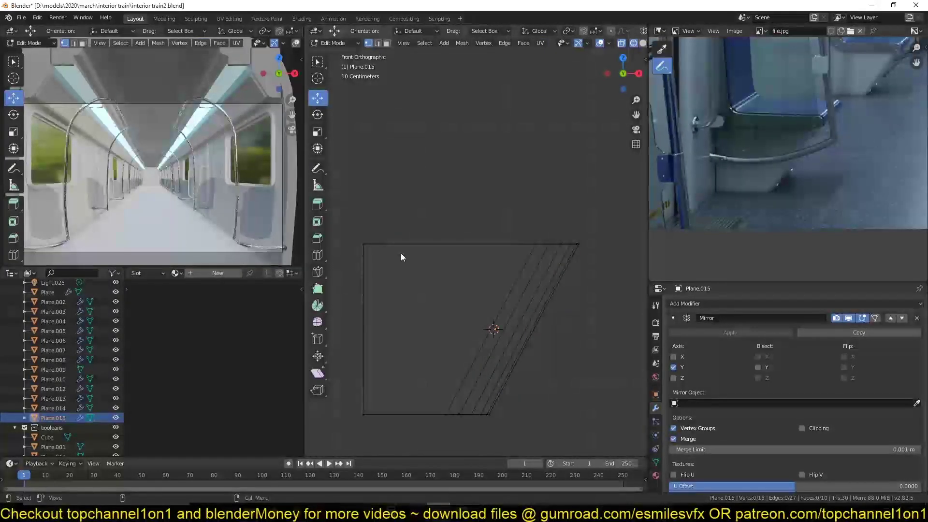
left_click(372, 240)
left_click(537, 245, "shift")
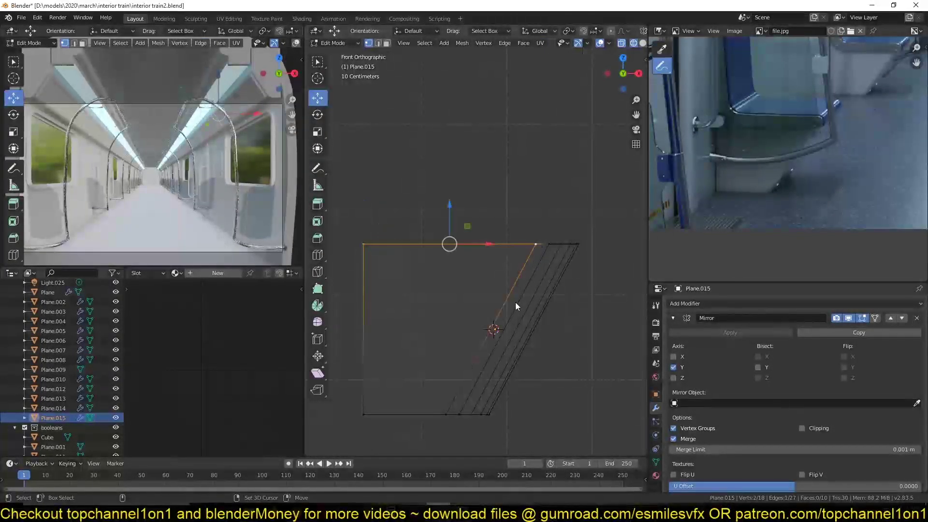
key("shift+d")
key("z")
left_click(515, 295)
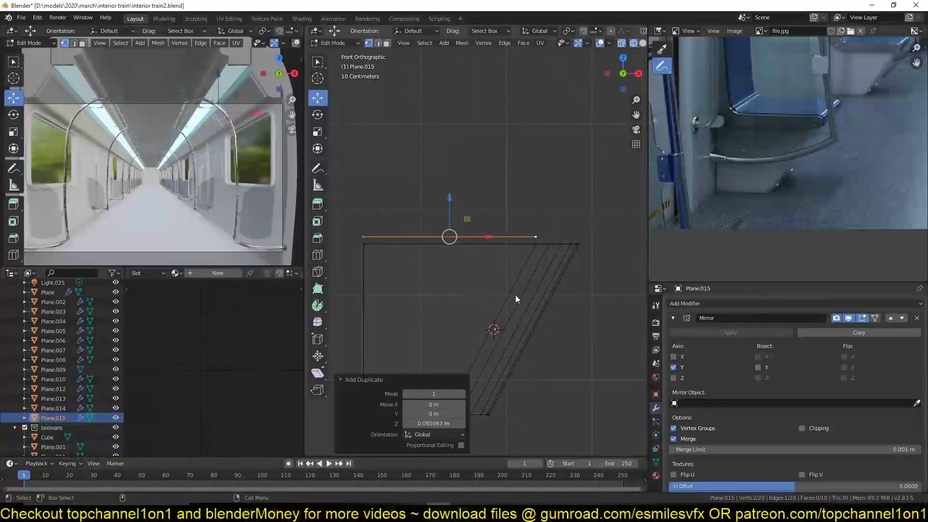
- Extrude the duplicated edge's rear end vertex upward along Z by about 2.41 m to form the backrest line
left_click(364, 238)
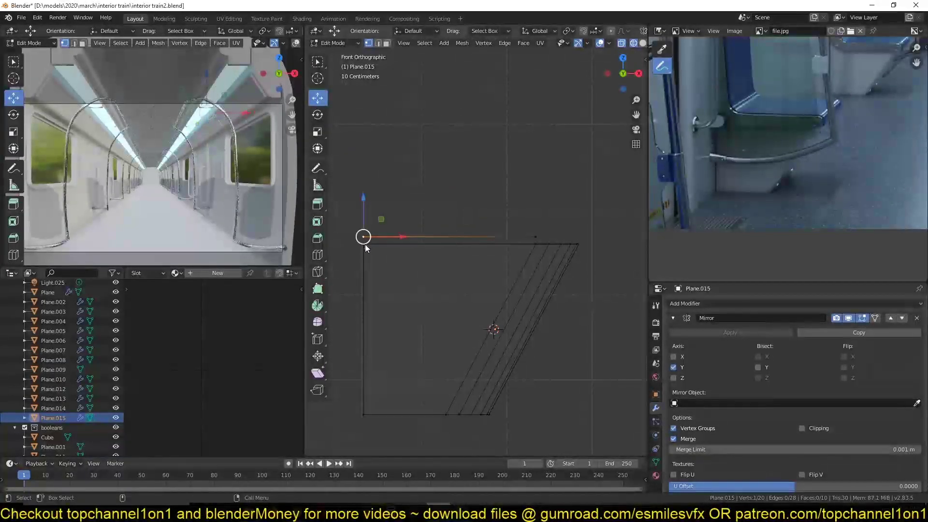
middle_click_drag(382, 306, 388, 361, "shift")
key("e")
key("z")
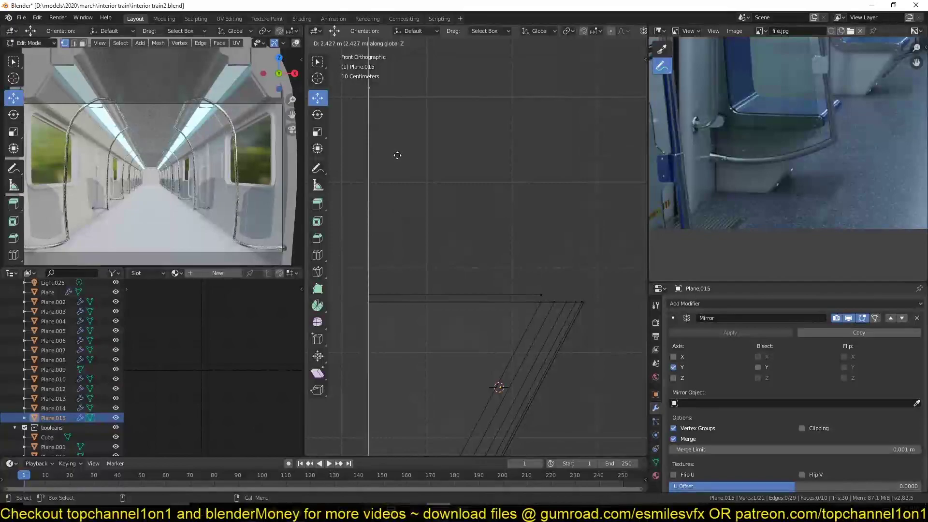
left_click(398, 155)
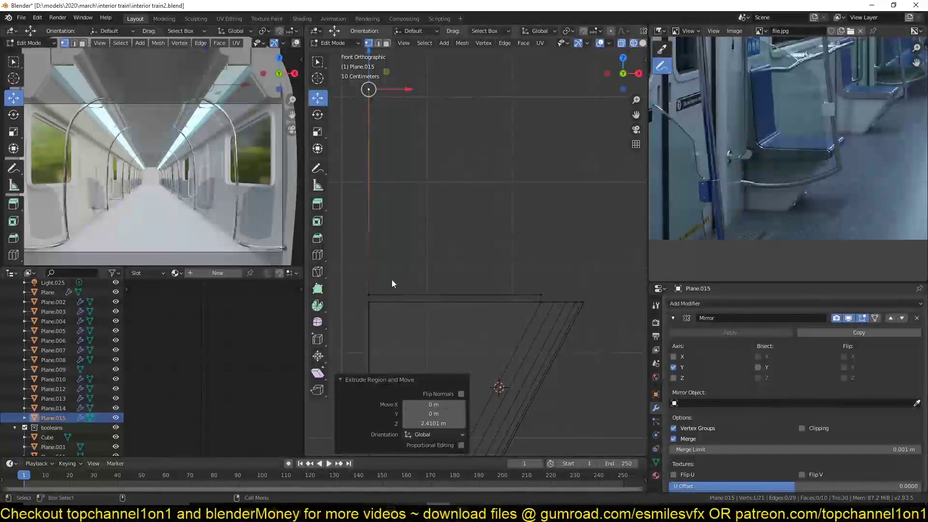
- Bevel the corner vertex between the seat and backrest lines with an offset of about 0.286 m and 5 segments
left_click(369, 293)
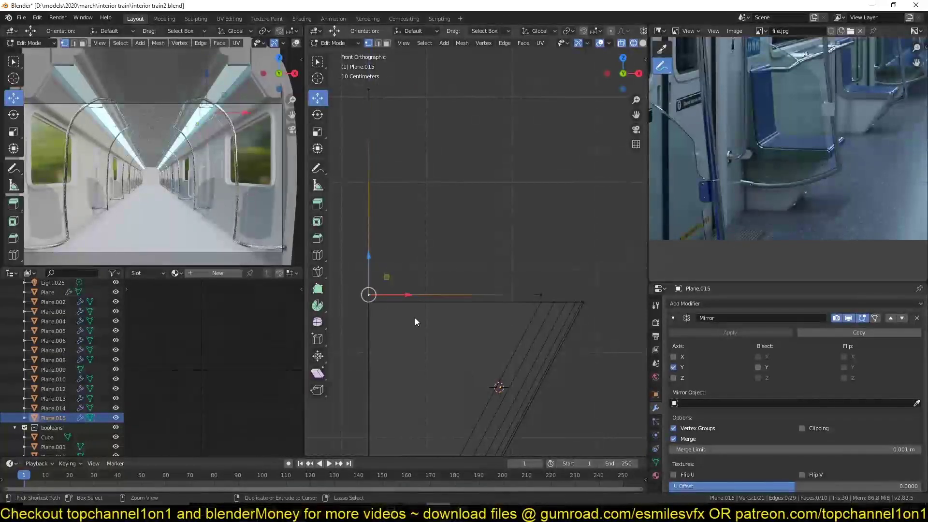
key("ctrl+shift+b")
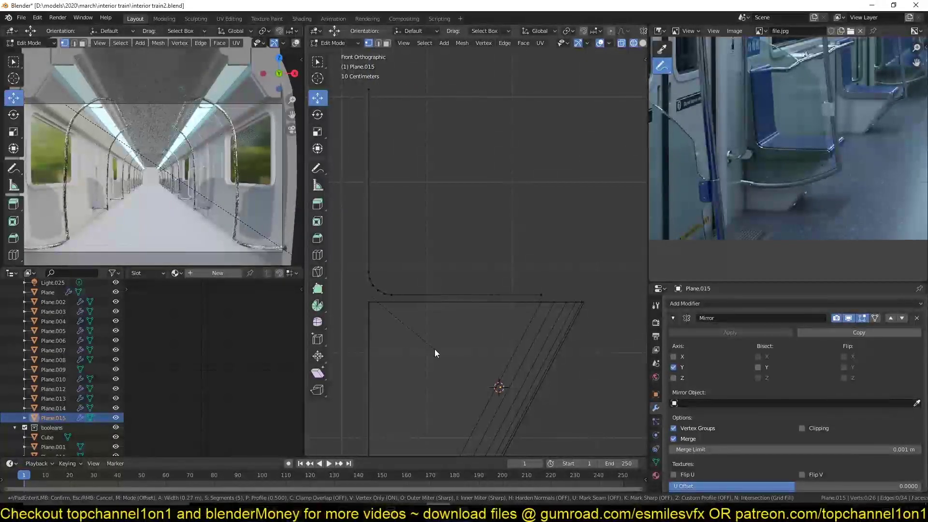
left_click(434, 349)
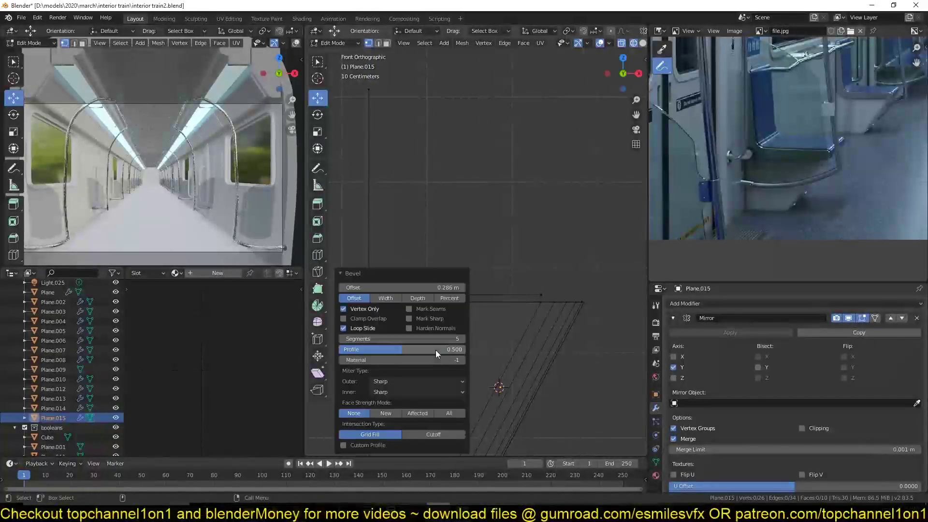
key("Tab")
scroll(558, 277, "down", 1)
key("Tab")
- Separate the whole connected L-shaped seat profile from the base block into its own object and select it
left_click(531, 288)
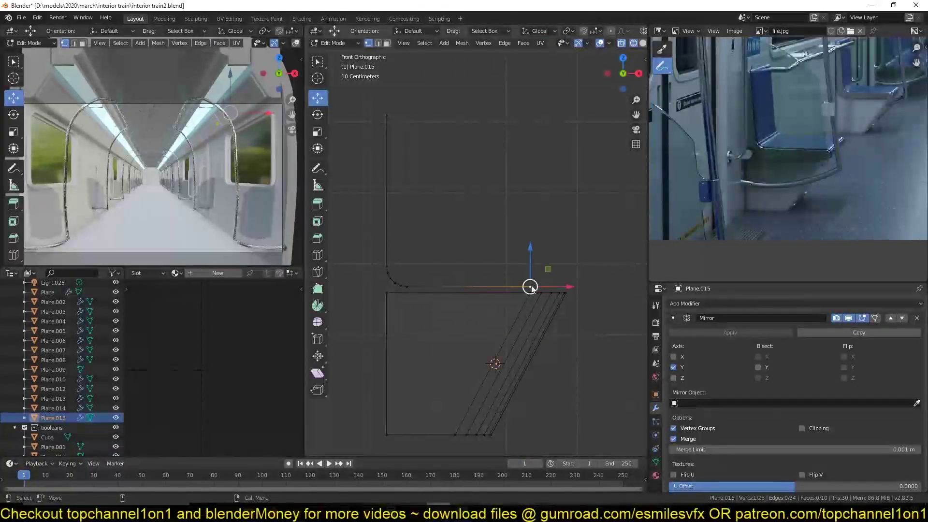
key("Tab")
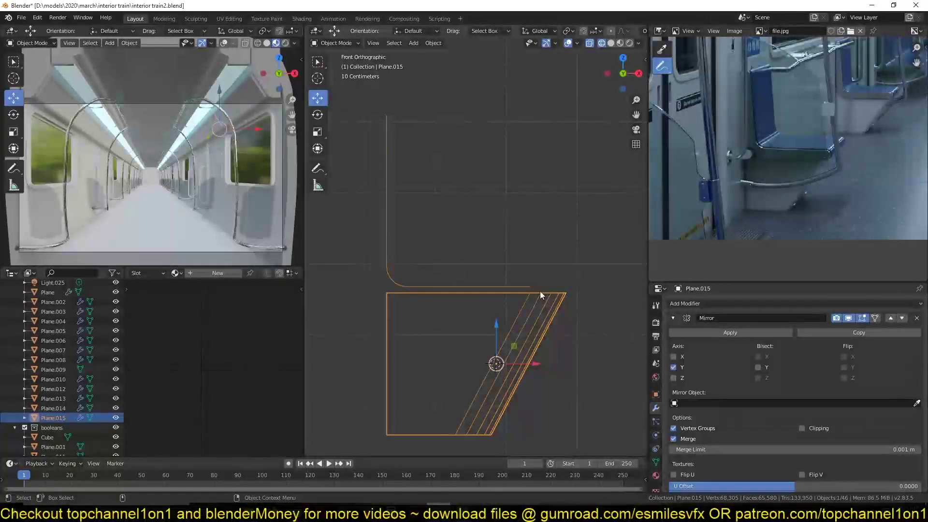
middle_click_drag(540, 290, 508, 322)
key("z")
left_click(582, 332)
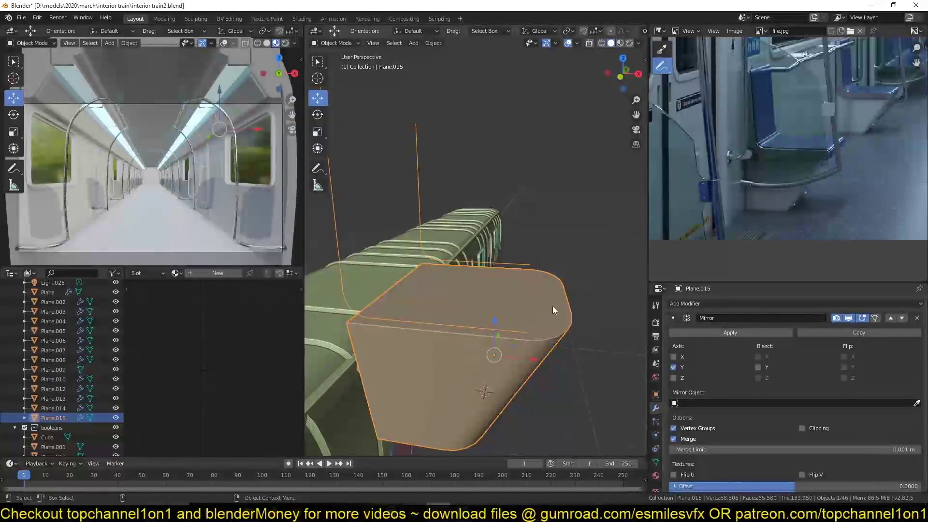
key("KP_1")
key("Tab")
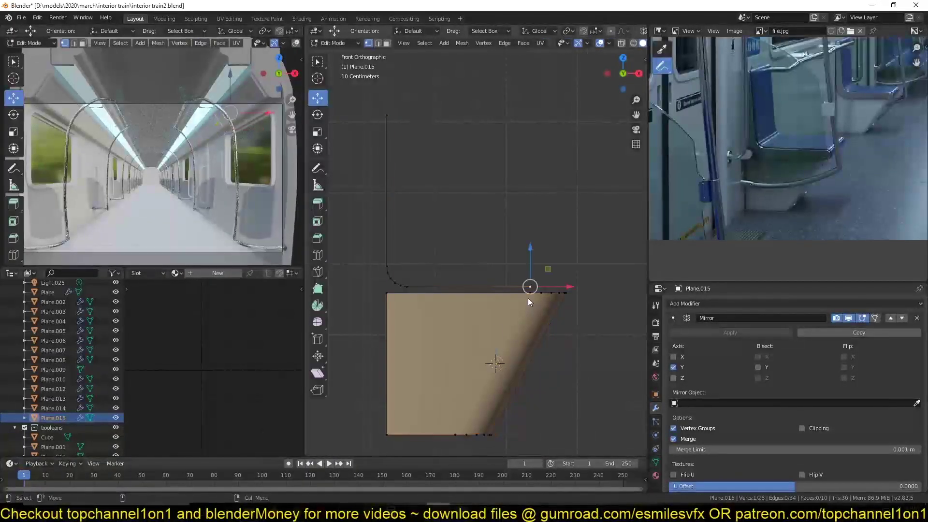
key("ctrl+l")
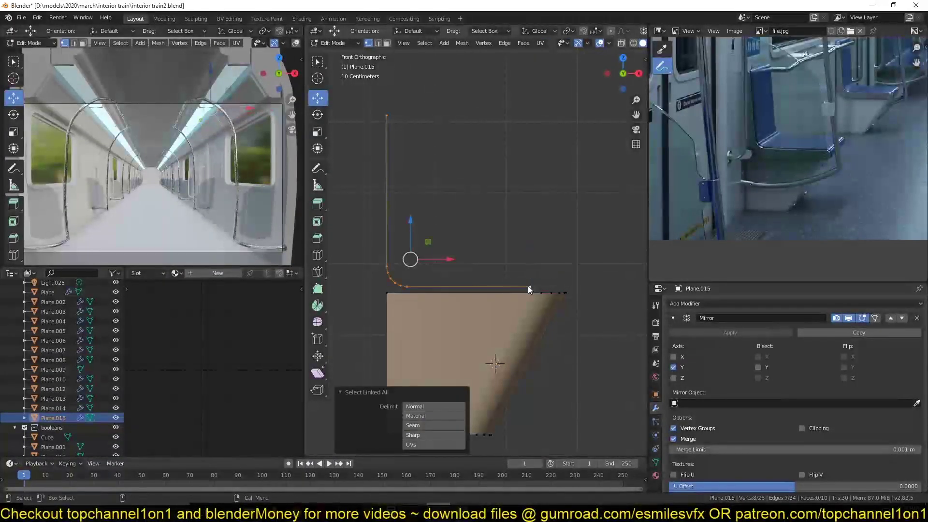
key("p")
left_click(528, 285)
key("Tab")
left_click(522, 285)
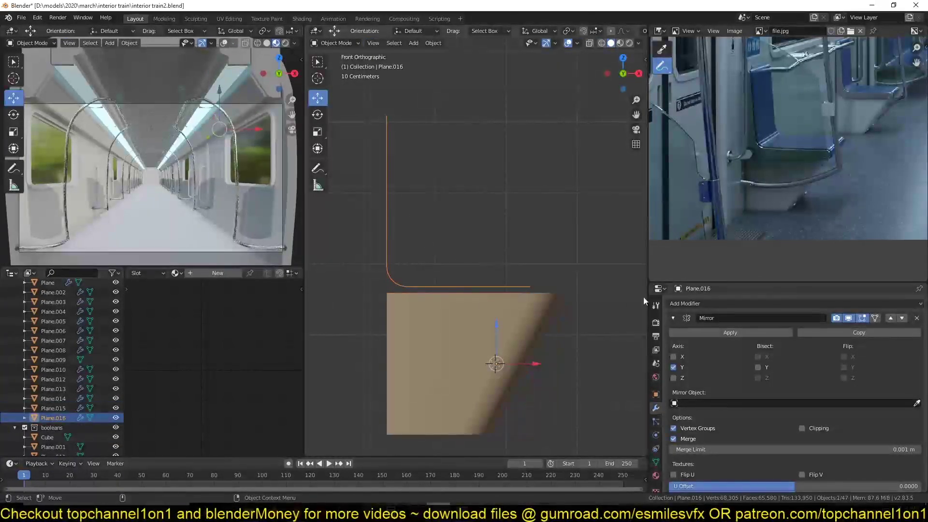
- Remove the Mirror modifier from the separated seat profile
middle_click_drag(252, 210, 294, 229)
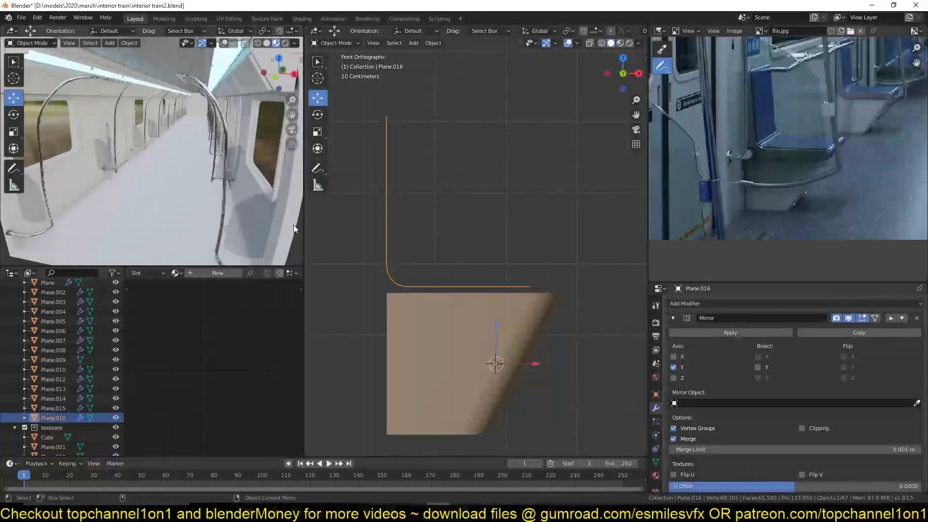
middle_click_drag(339, 252, 364, 272)
key("KP_1")
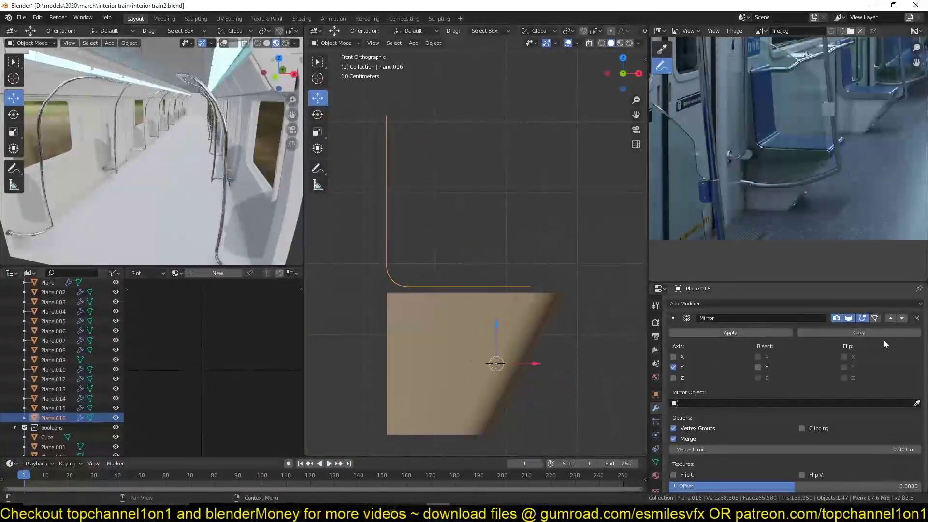
left_click(918, 319)
- Extrude the entire seat profile along Y by about 2.3 m, across the width of the base
key("Tab")
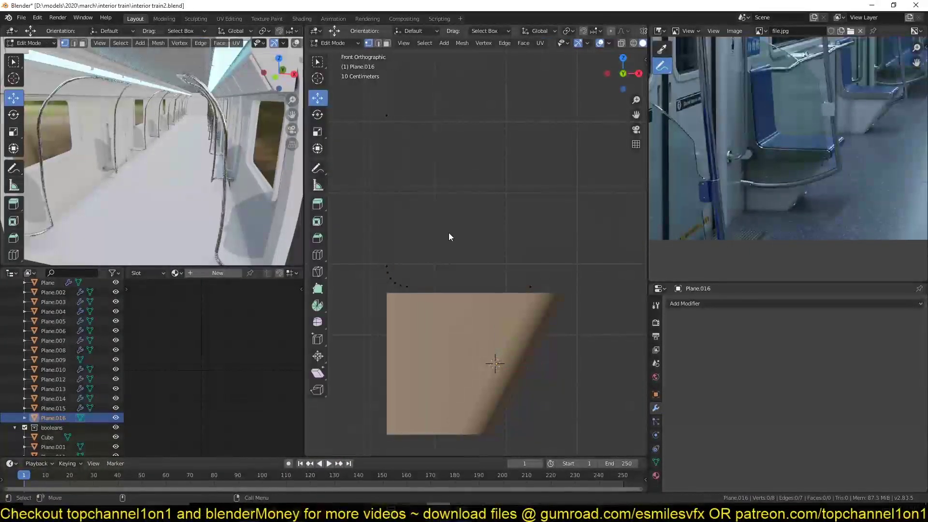
key("a")
middle_click_drag(480, 227, 399, 267)
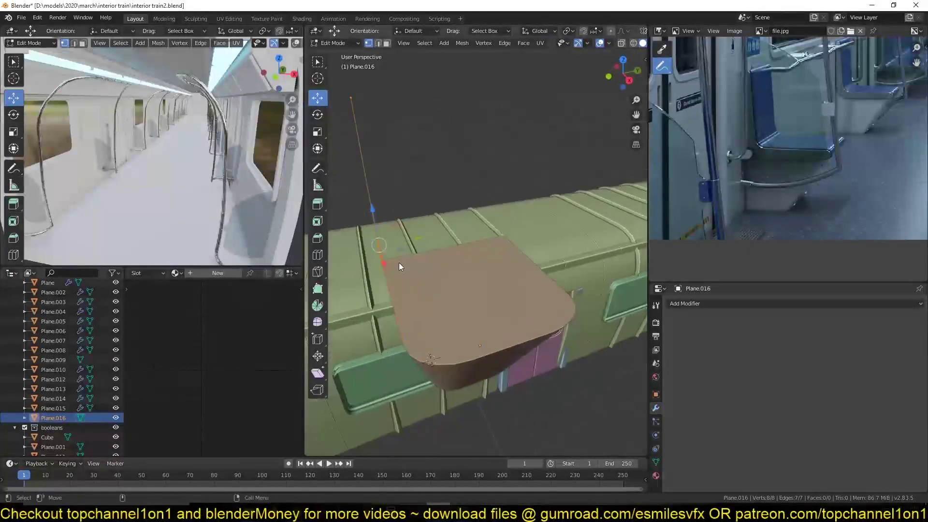
key("e")
key("y")
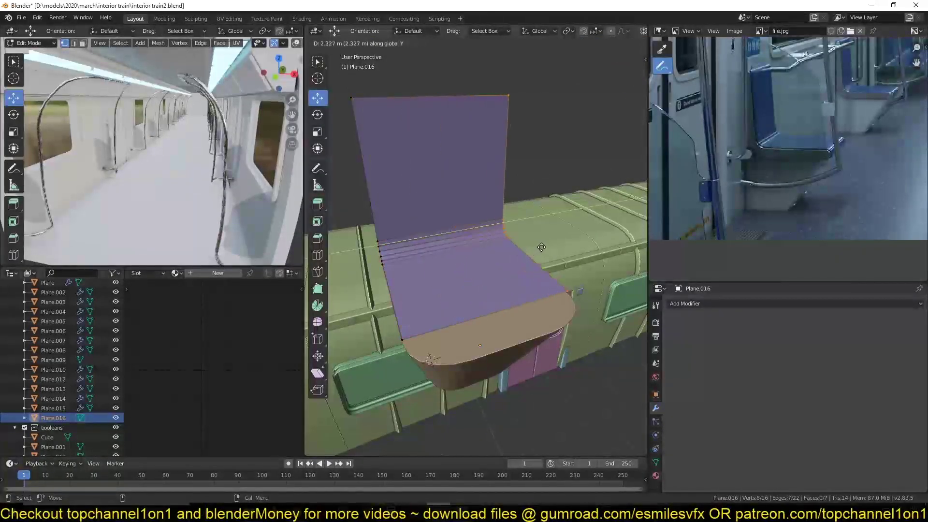
left_click(506, 248)
key("Tab")
- Apply smooth shading to the extruded seat surface
right_click(460, 251)
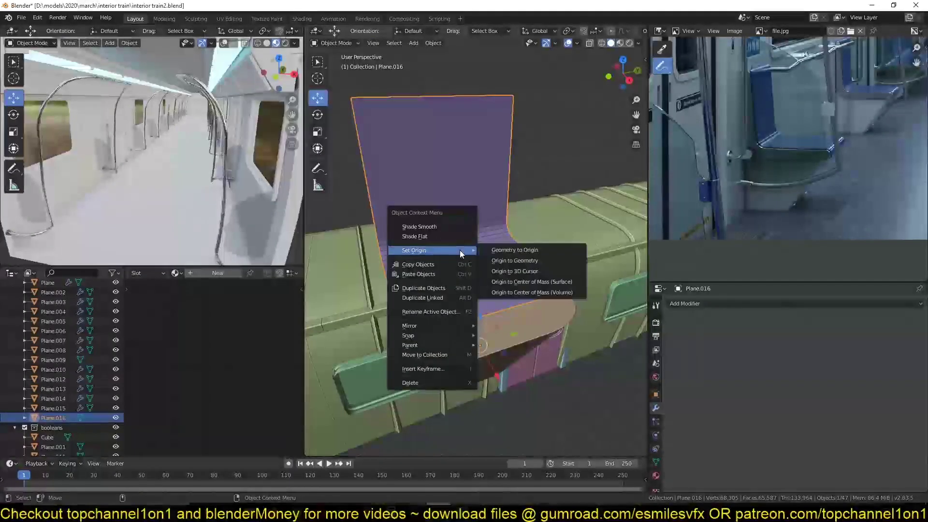
left_click(463, 223)
key("Up")
- Add a Solidify modifier to the seat surface and set its thickness to 0.21 m, checking the profile in front wireframe view
key("KP_1")
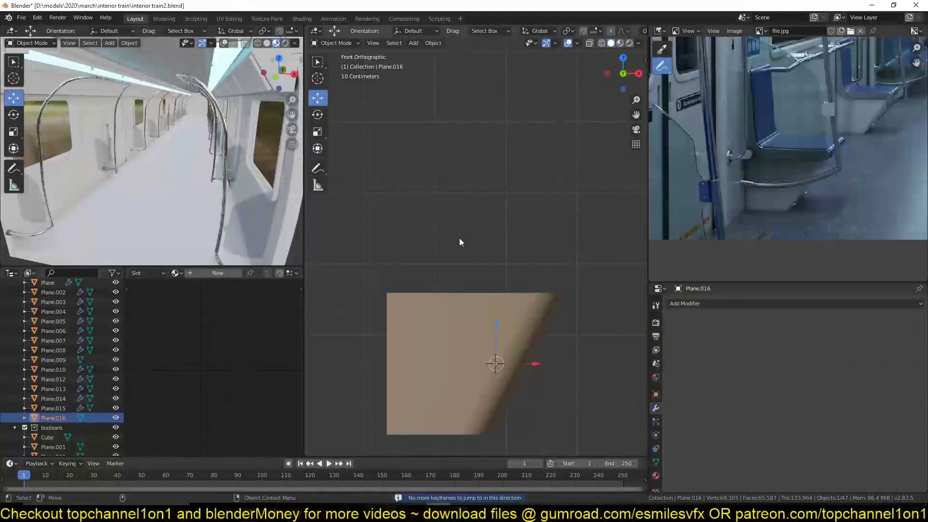
key("z")
left_click(419, 245)
key("Tab")
key("Tab")
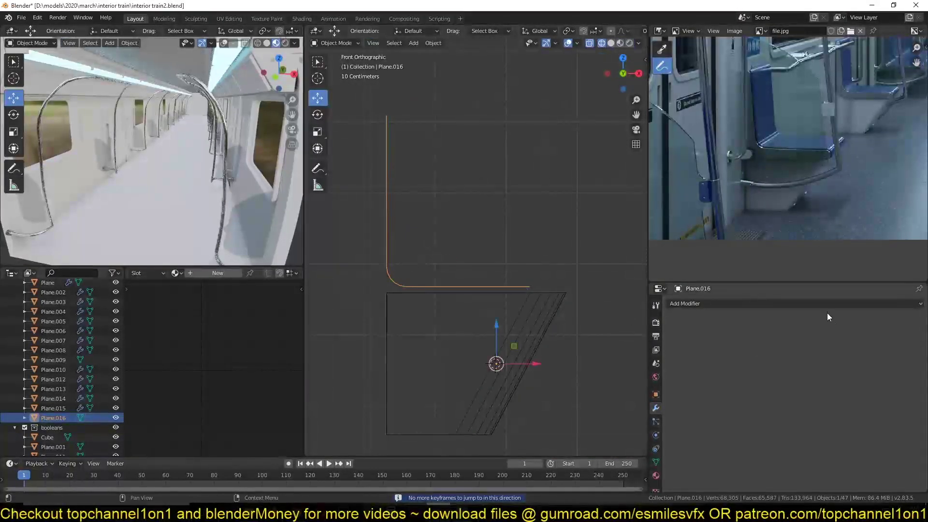
left_click(824, 304)
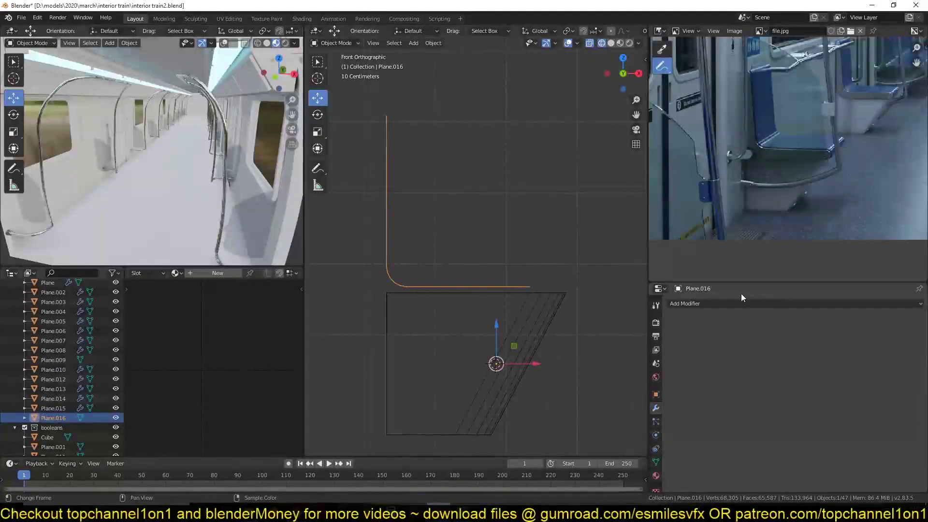
left_click(744, 298)
left_click(731, 251)
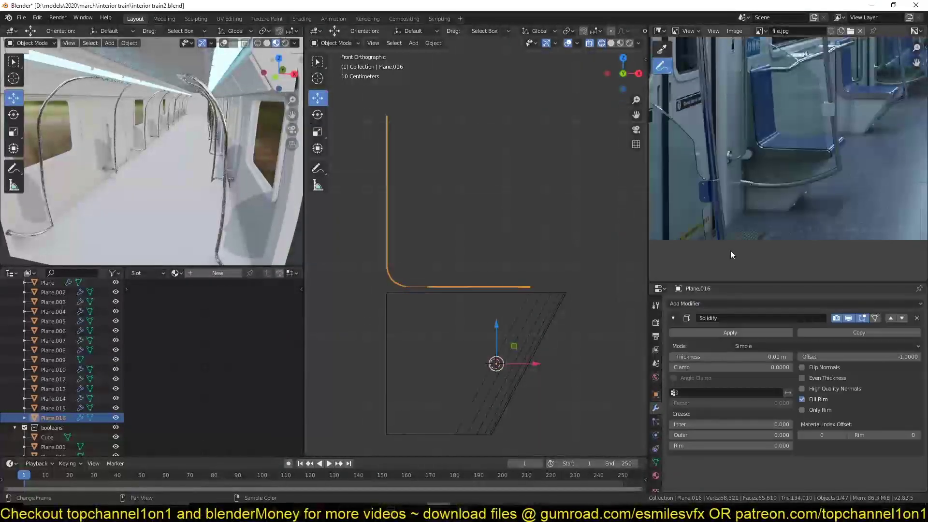
left_click_drag(720, 357, 754, 357)
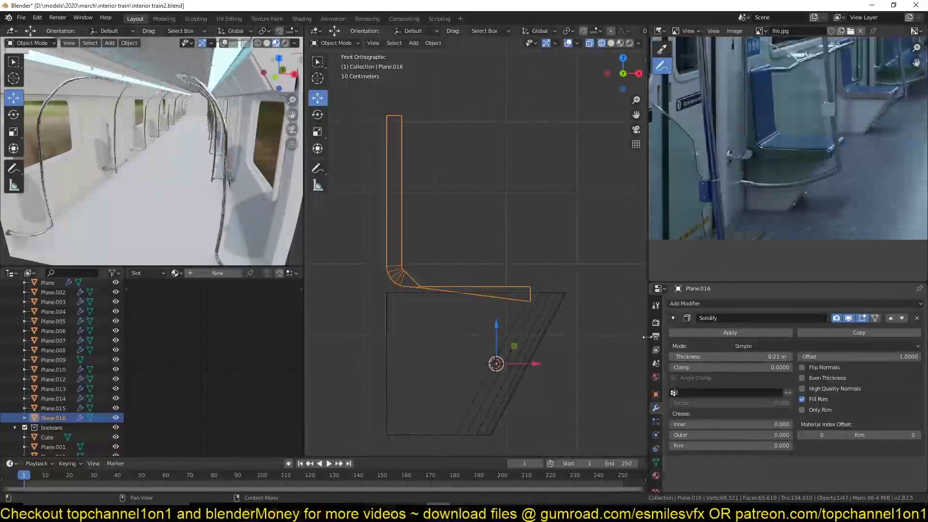
- Recalculate the normals of all the seat's faces and apply its Solidify modifier
key("Tab")
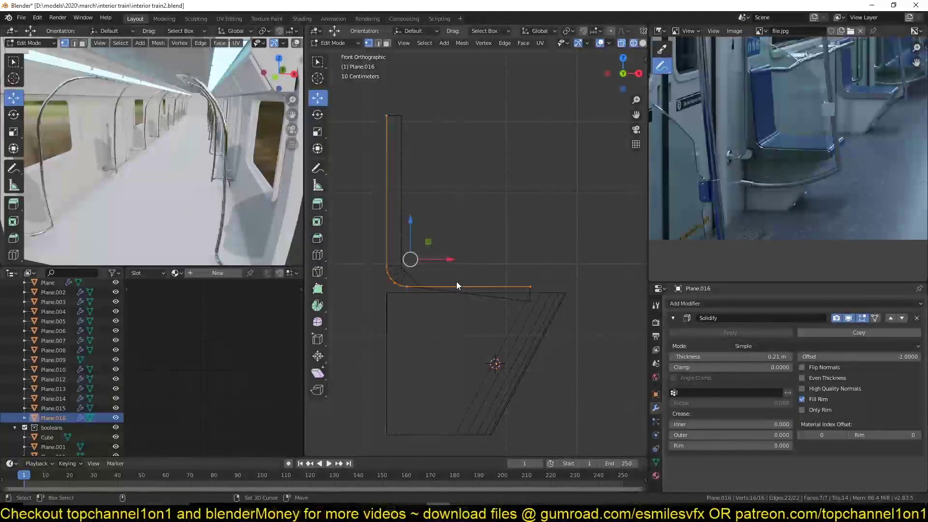
key("shift+n")
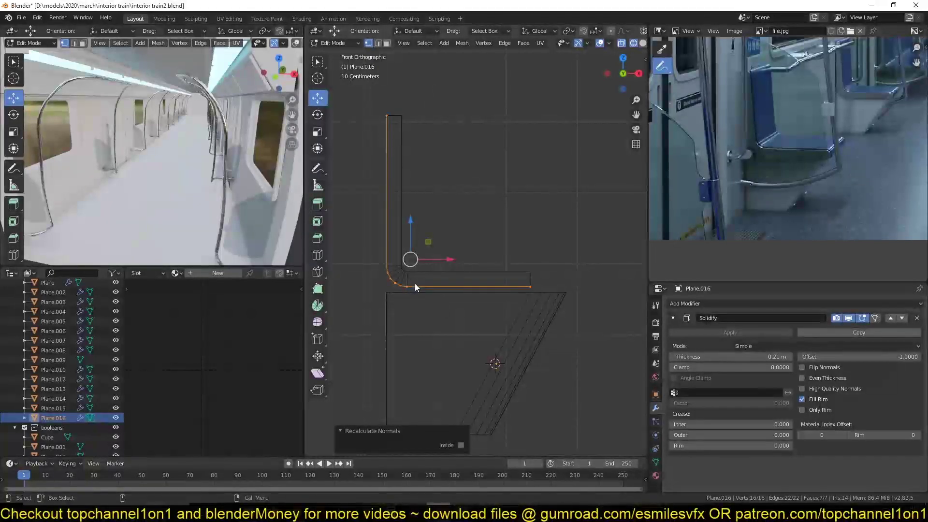
key("Tab")
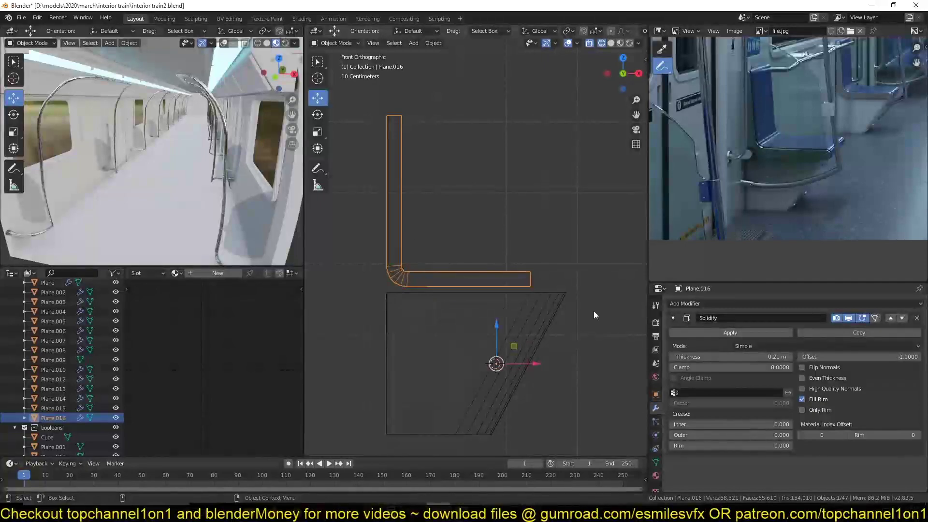
left_click(741, 333)
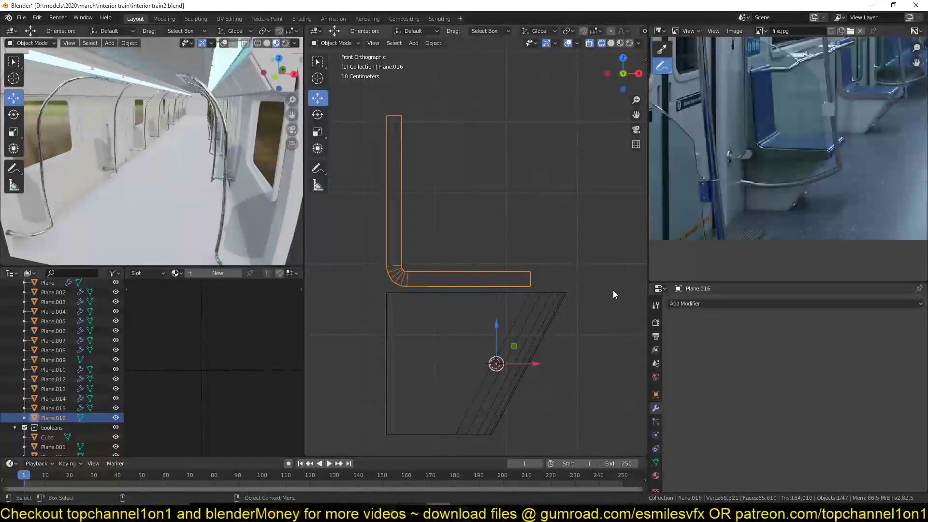
scroll(519, 272, "up", 1)
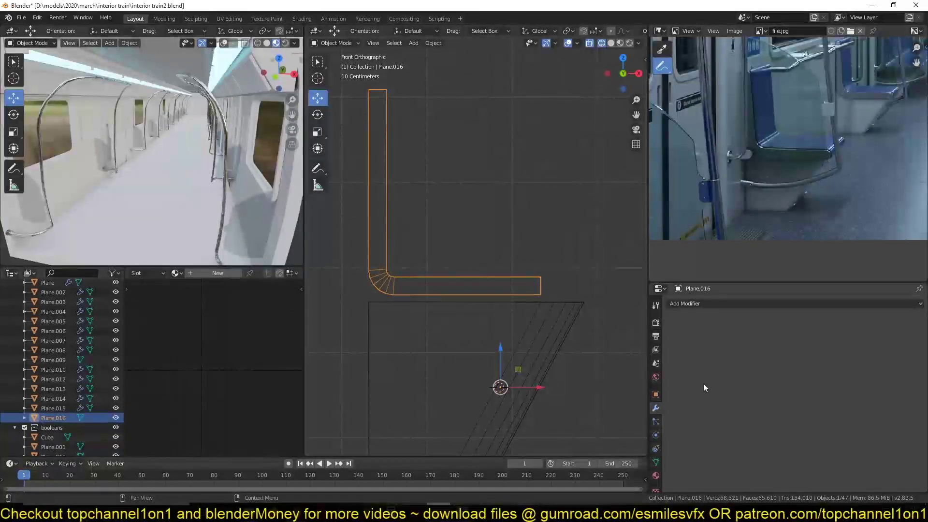
key("XF86AudioLowerVolume")
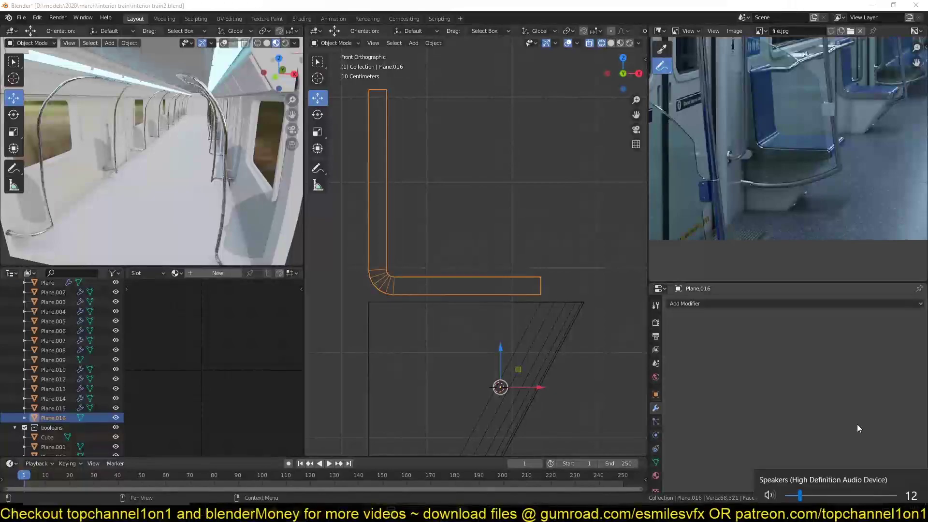
- Extend the seat pan's front end along X past the base, and lower its upper front edge by about 0.088 m
key("Tab")
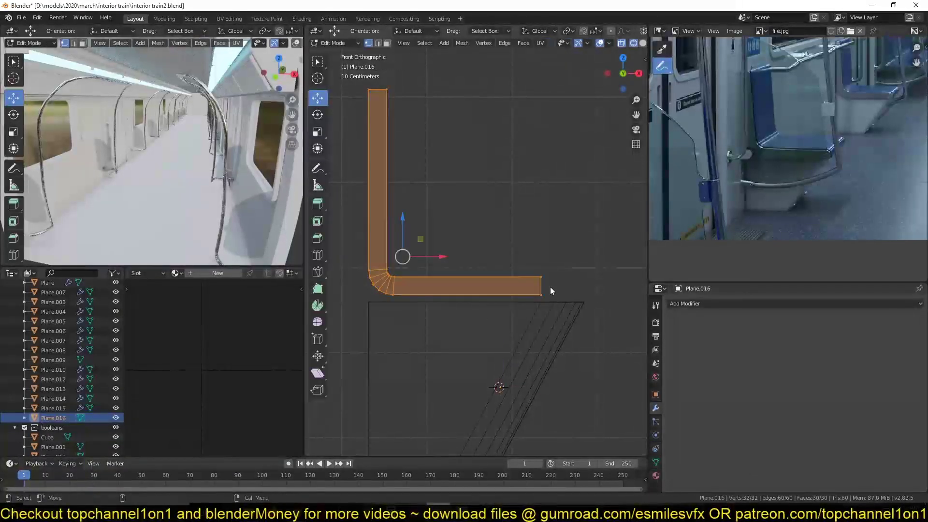
middle_click_drag(550, 287, 468, 285, "shift")
left_click_drag(458, 241, 500, 347)
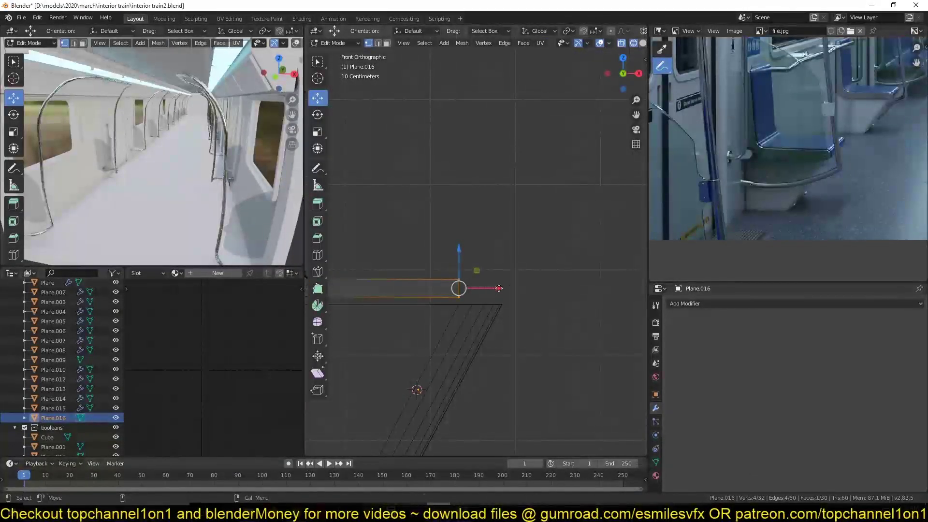
left_click_drag(483, 289, 533, 291)
scroll(591, 322, "down", 2)
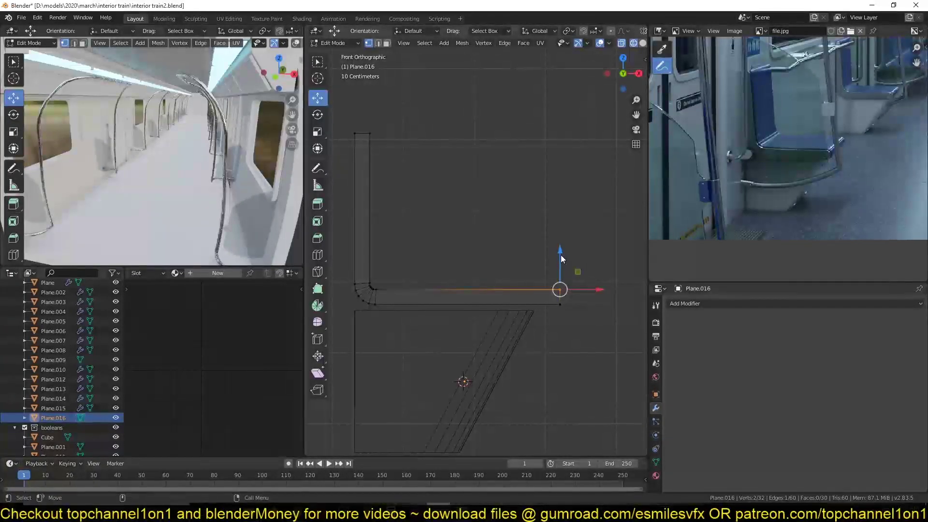
left_click_drag(560, 255, 560, 261)
middle_click_drag(542, 261, 556, 278, "shift")
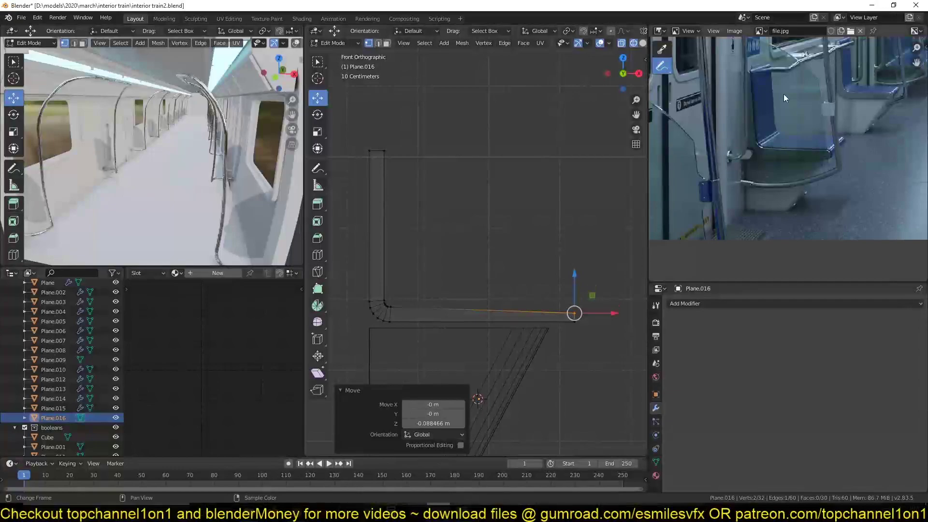
- Move the inner top edge of the backrest along X so the backrest tapers thinner upward, following the reference photo
scroll(767, 119, "up", 2)
middle_click_drag(767, 119, 792, 202)
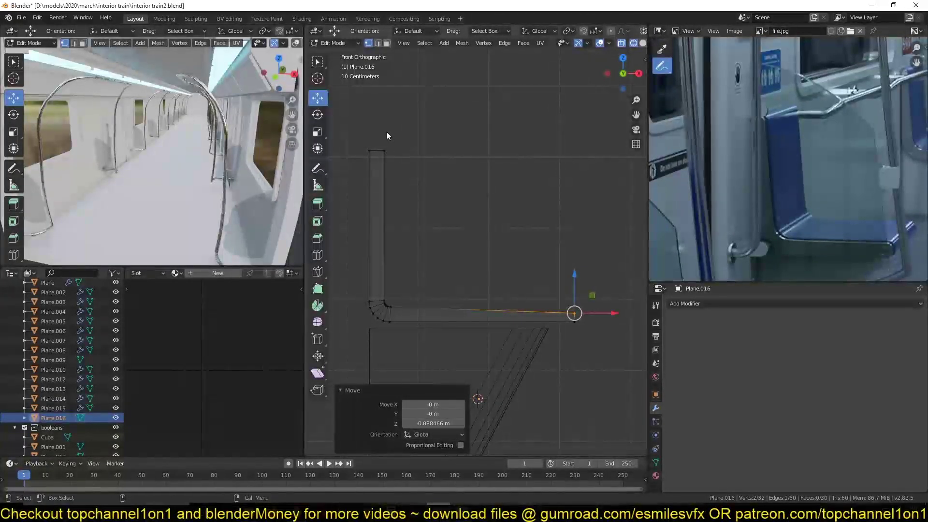
left_click(393, 159)
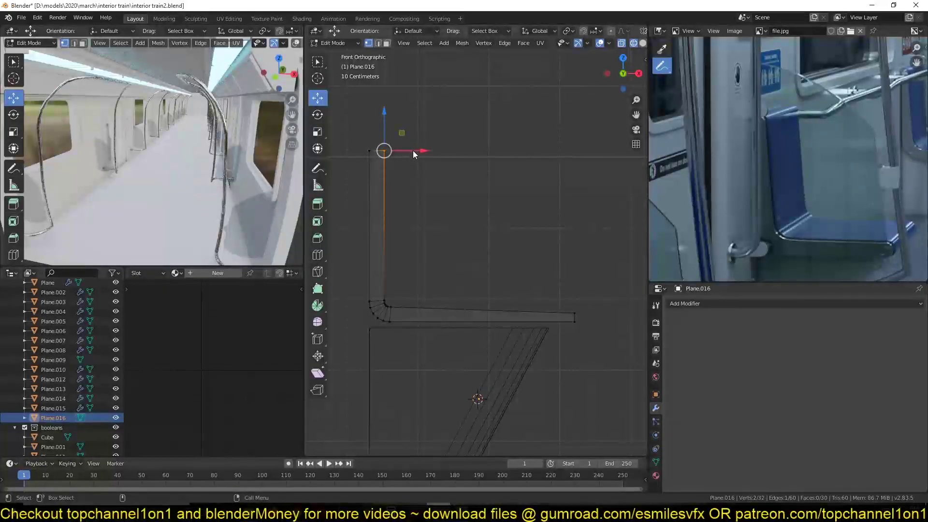
key("g")
key("x")
left_click(405, 297)
scroll(407, 301, "up", 1)
key("Tab")
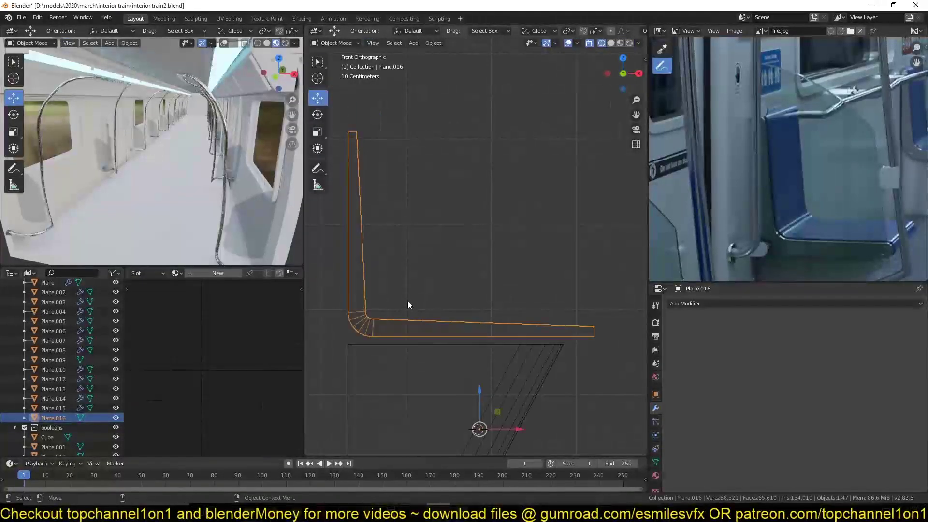
- Round the top of the backrest by bevelling its two long upper edges with three segments
middle_click_drag(408, 305, 486, 360, "shift")
scroll(497, 271, "up", 2)
scroll(510, 240, "down", 2)
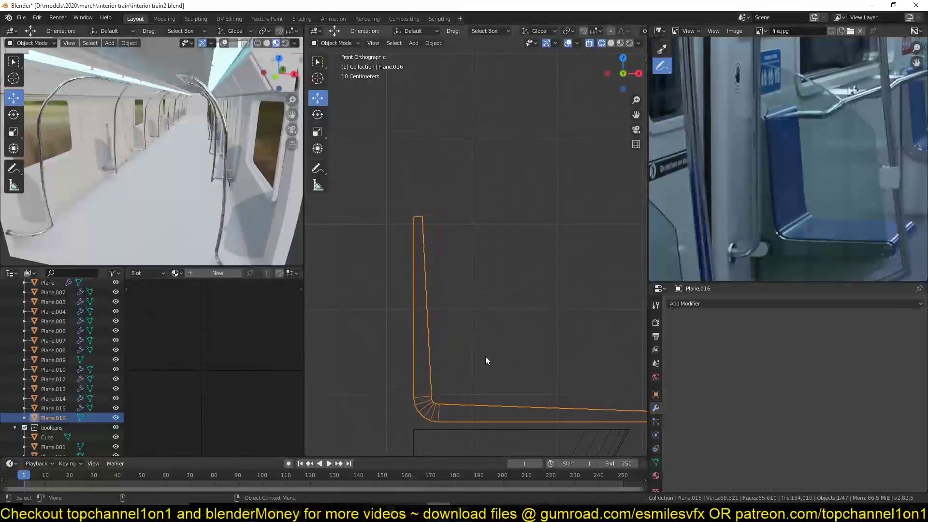
key("Tab")
scroll(435, 259, "up", 1)
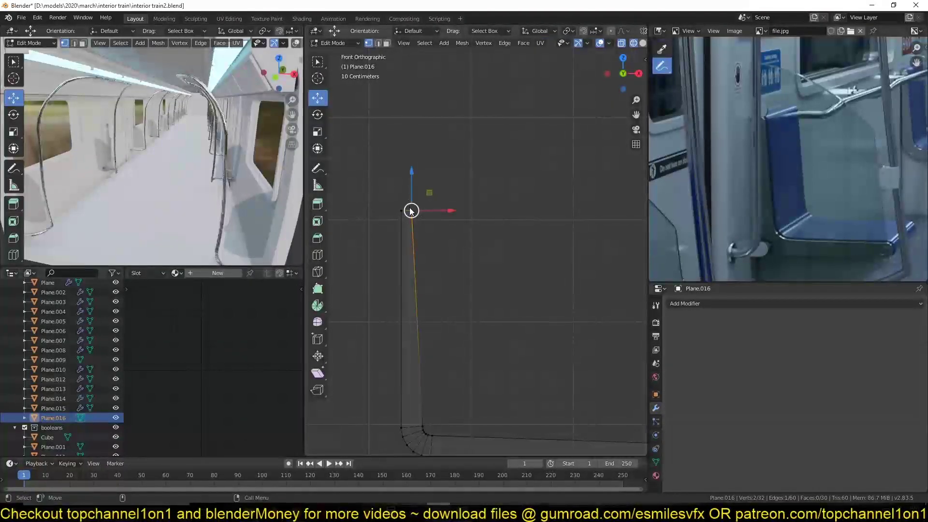
scroll(411, 211, "up", 2)
key("ctrl+KP_Add")
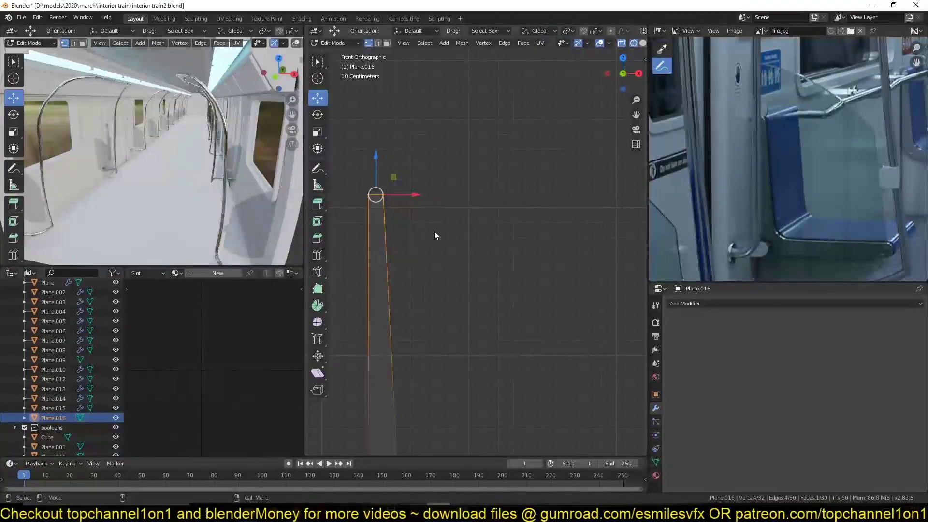
middle_click_drag(434, 232, 418, 261)
key("ctrl+z")
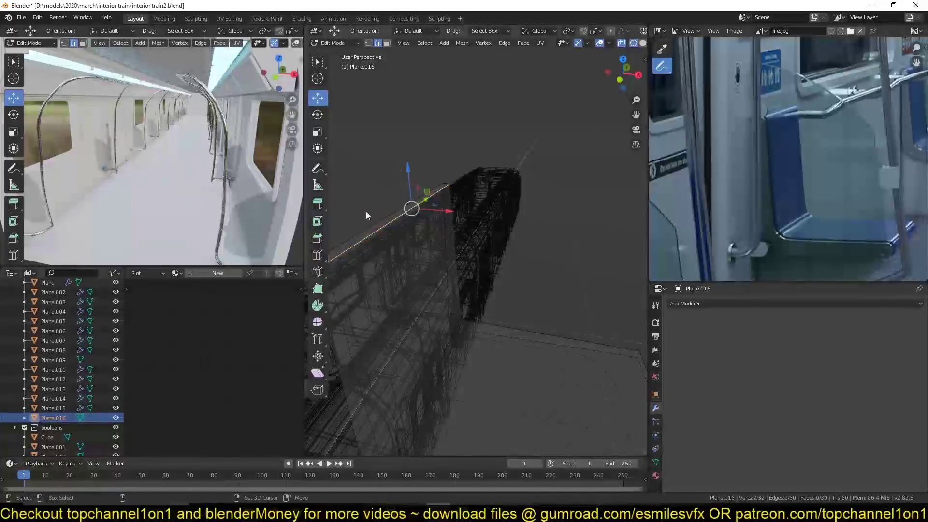
left_click(405, 222, "shift")
key("KP_1")
middle_click_drag(432, 231, 557, 242, "shift")
key("ctrl+shift+b")
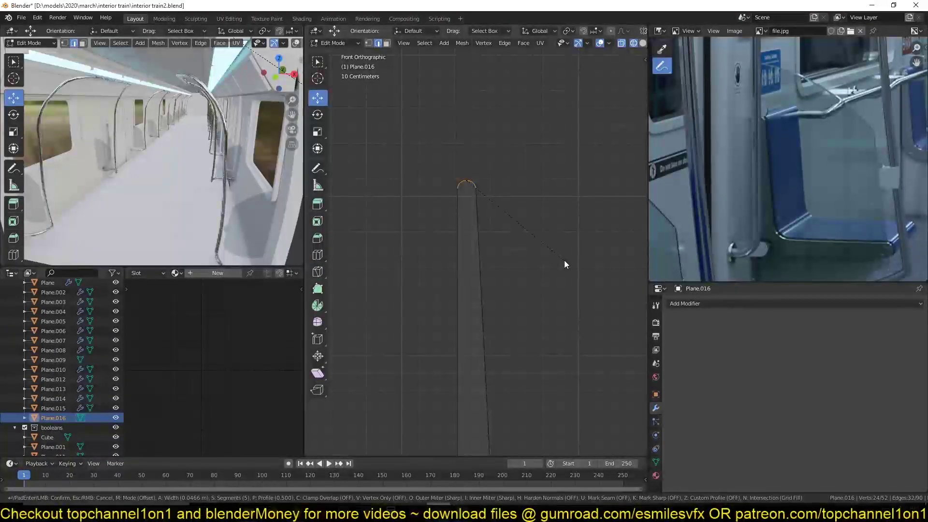
scroll(564, 264, "down", 3)
scroll(565, 265, "up", 1)
left_click(565, 264)
key("Tab")
- Raise the upper surface of the seat pan slightly along Z, together with the inner bend, to thicken the pan
scroll(559, 287, "down", 2)
middle_click_drag(559, 288, 500, 222, "shift")
scroll(499, 222, "down", 1)
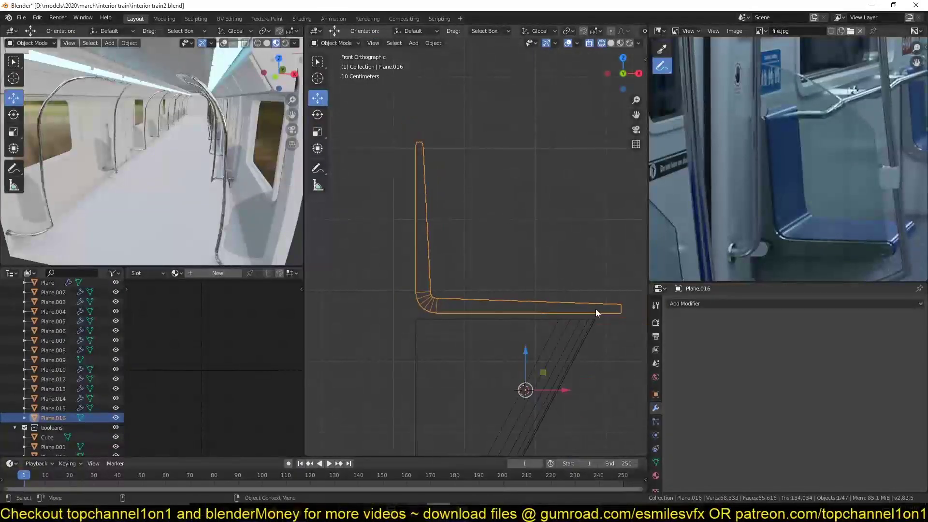
middle_click_drag(595, 309, 535, 305, "shift")
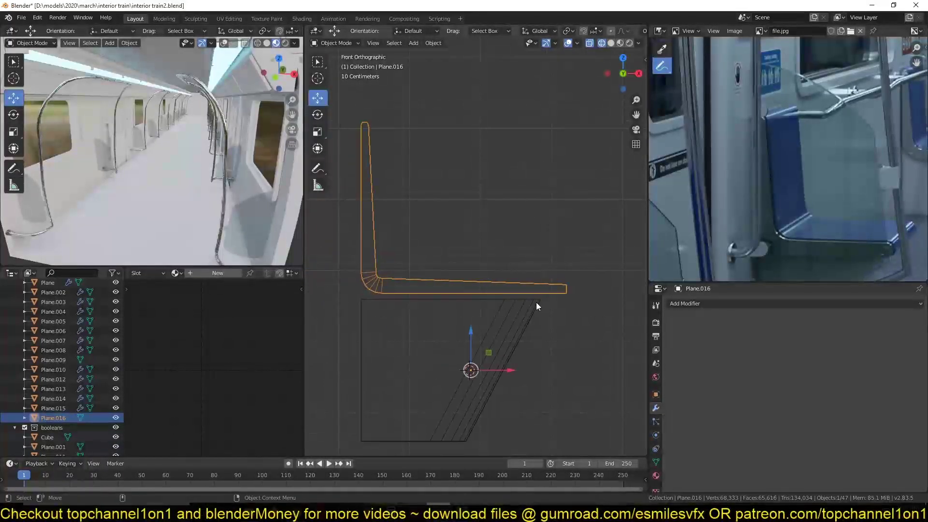
key("Tab")
key("alt+a")
left_click_drag(368, 259, 597, 286)
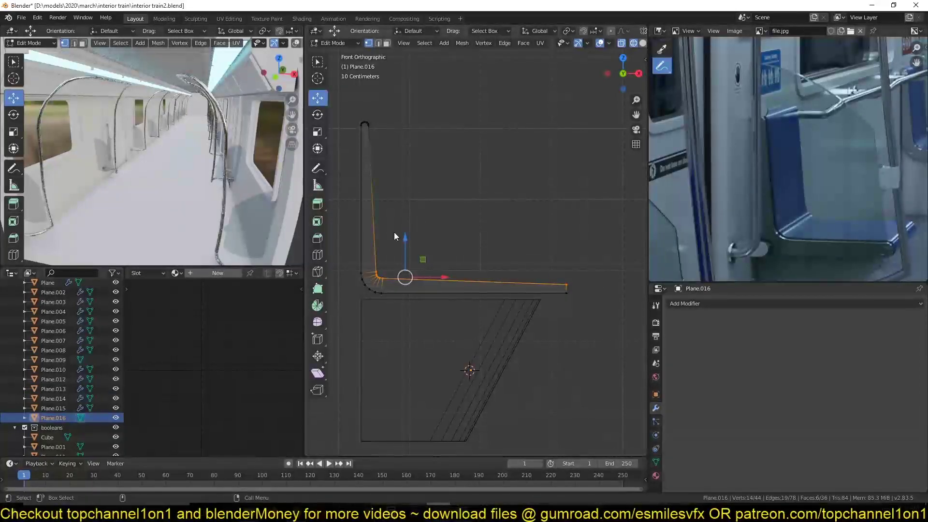
left_click_drag(407, 240, 408, 233)
scroll(528, 258, "up", 3)
- Shift the inner-side vertices of the backrest and bend slightly along X to thicken the backrest
key("alt+a")
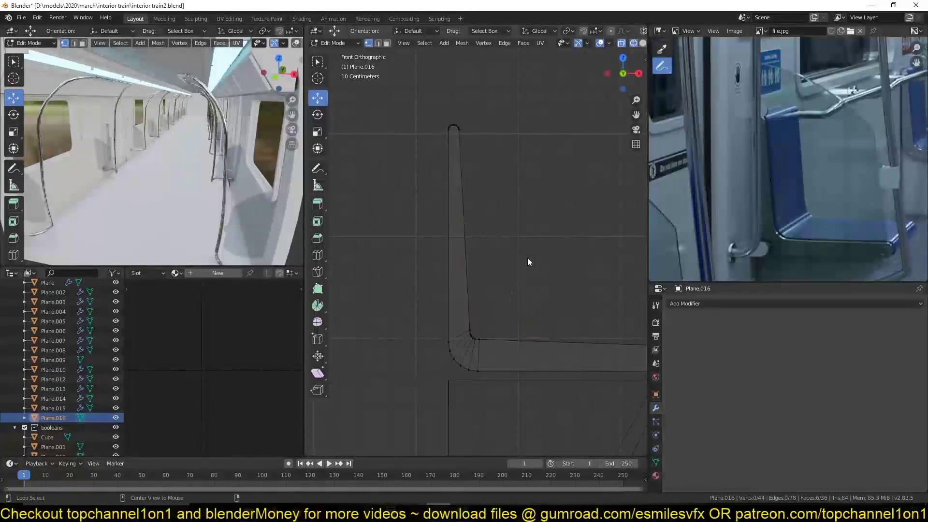
middle_click_drag(527, 262, 523, 250, "shift")
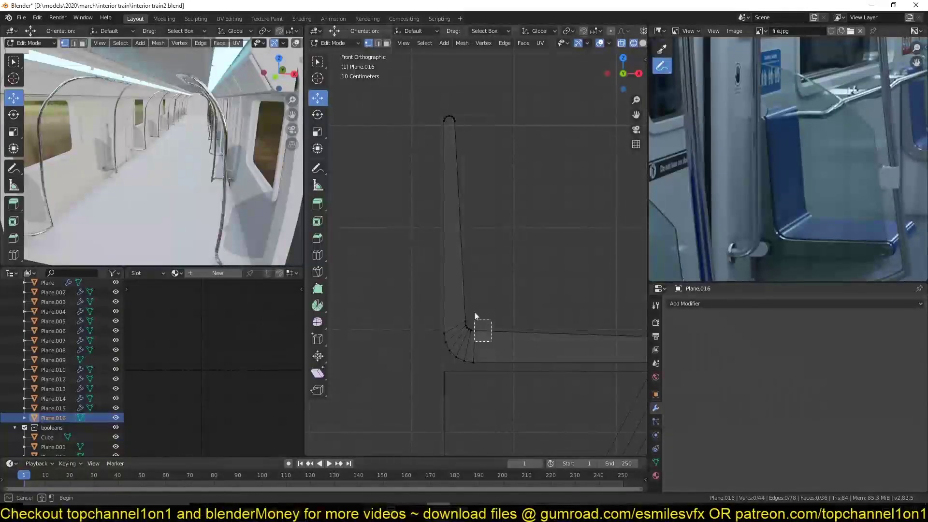
left_click_drag(476, 316, 449, 106)
left_click_drag(498, 245, 501, 243)
key("Tab")
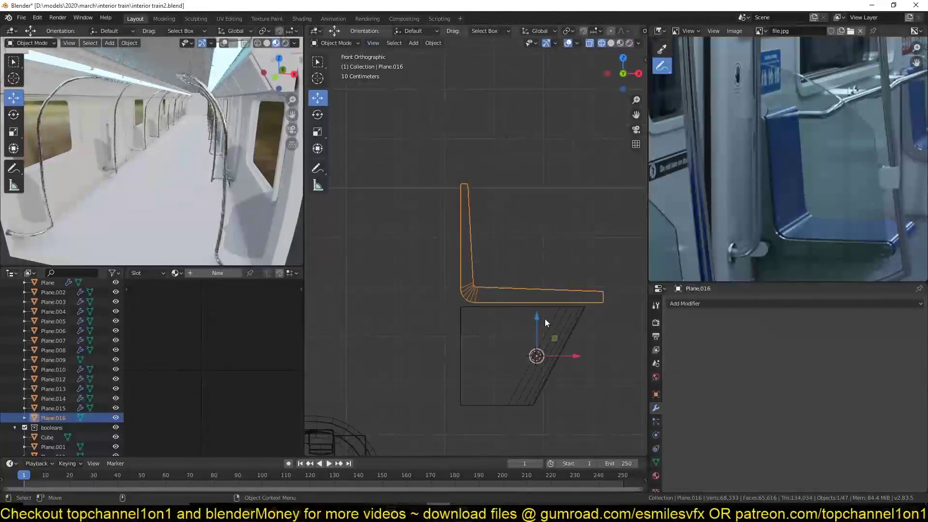
- Round the front of the seat pan by bevelling its upper and lower front edges by about 0.094 m with three segments
scroll(435, 305, "up", 5)
key("Tab")
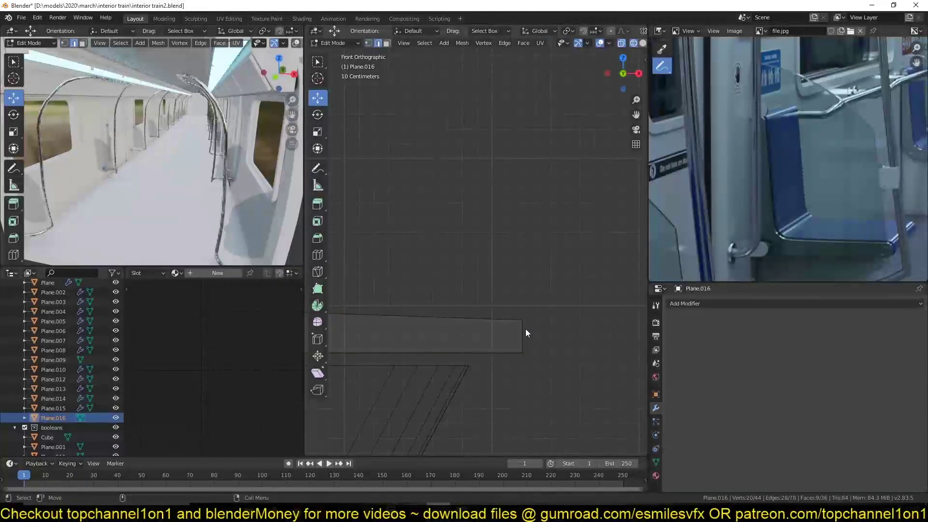
middle_click_drag(526, 328, 547, 336)
left_click(503, 319)
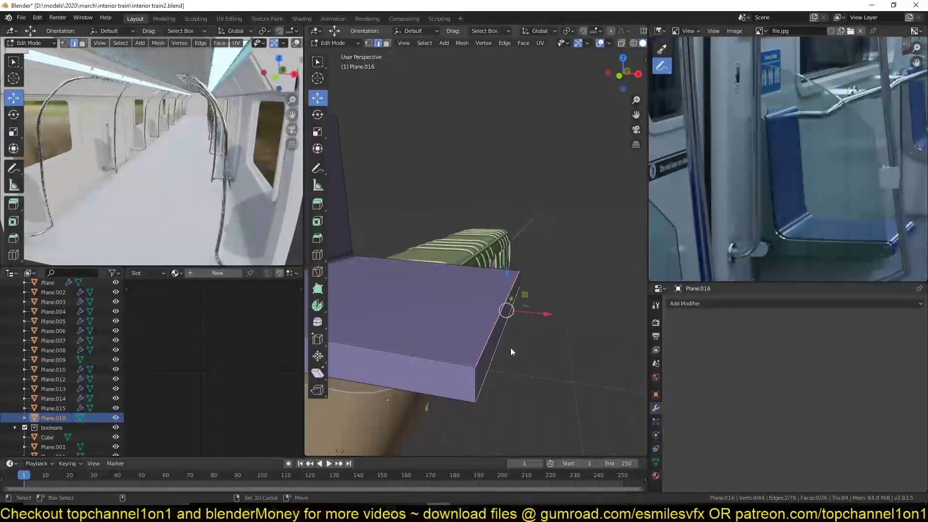
key("KP_1")
key("z")
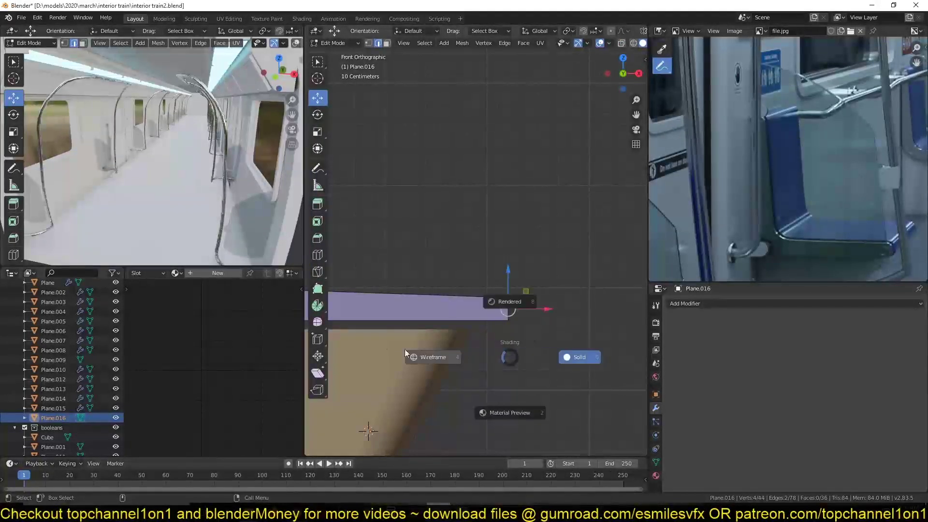
left_click(407, 353)
key("ctrl+shift+b")
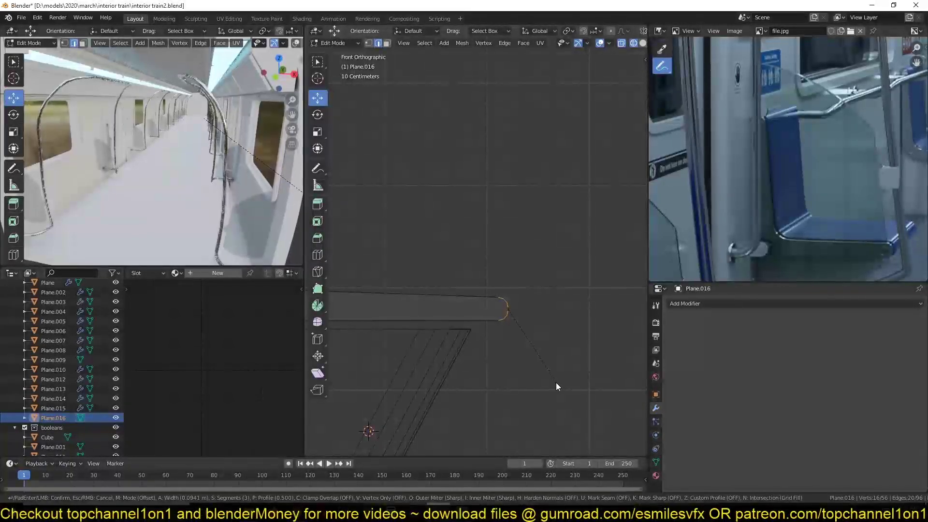
left_click(555, 382)
key("Tab")
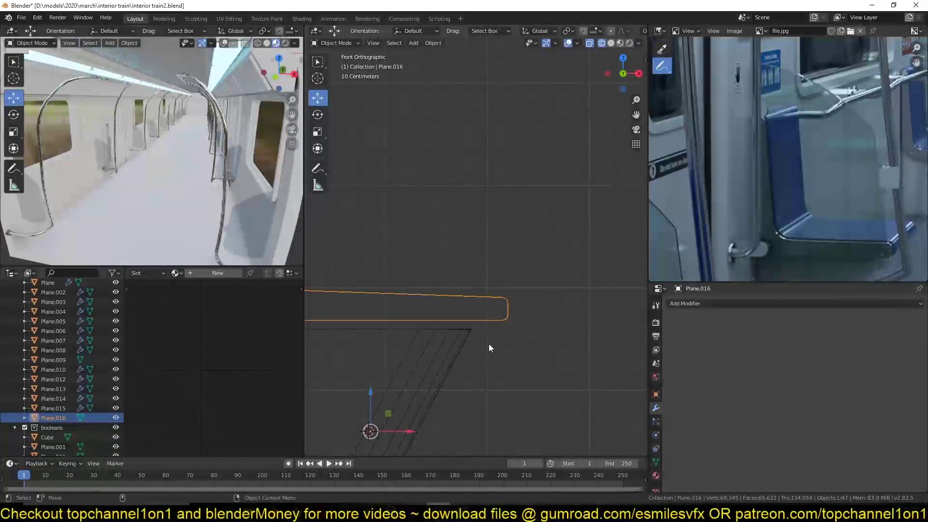
key("z")
left_click(535, 337)
middle_click_drag(535, 337, 456, 376)
scroll(459, 373, "up", 3)
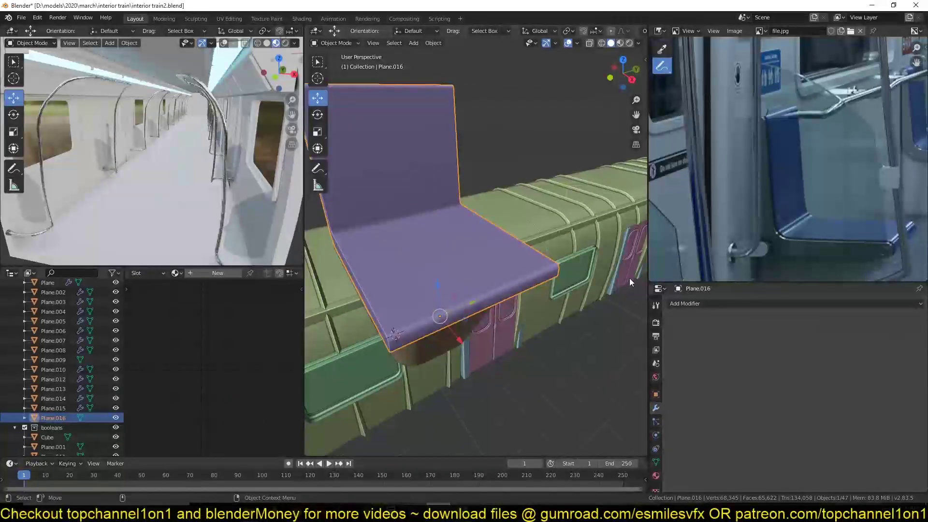
middle_click_drag(630, 283, 496, 286)
key("s")
key("x")
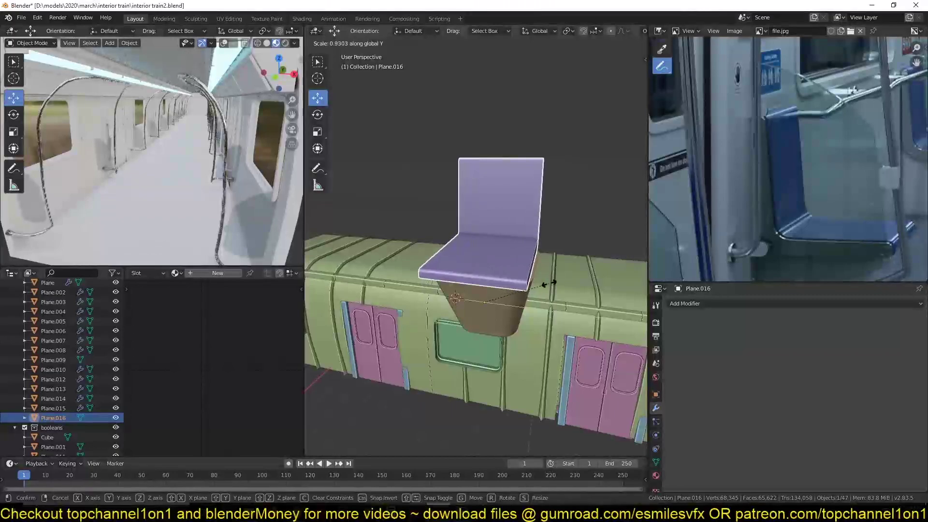
right_click(551, 286)
- Add one centred loop cut to the seat shell, splitting it into two halves along its width
key("KP_3")
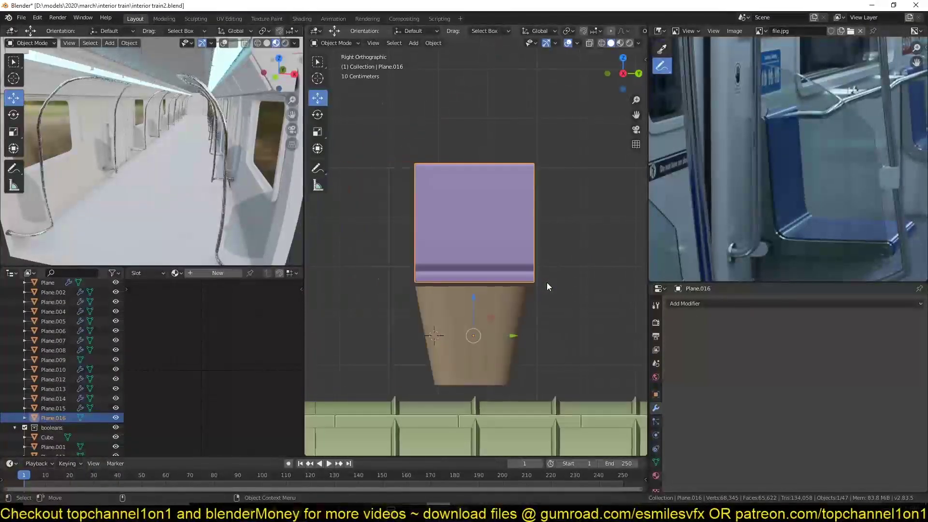
middle_click_drag(516, 284, 523, 296, "shift")
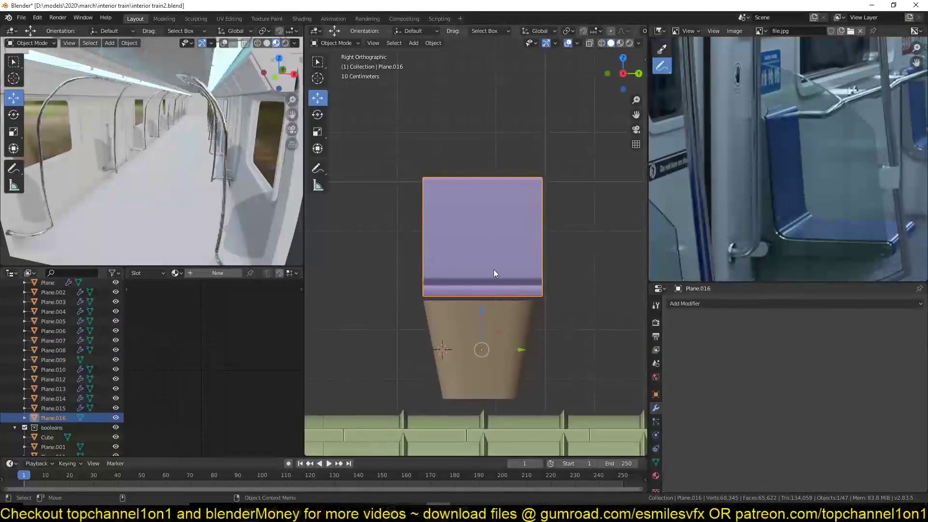
key("Tab")
key("ctrl+r")
left_click(486, 174)
right_click(469, 172)
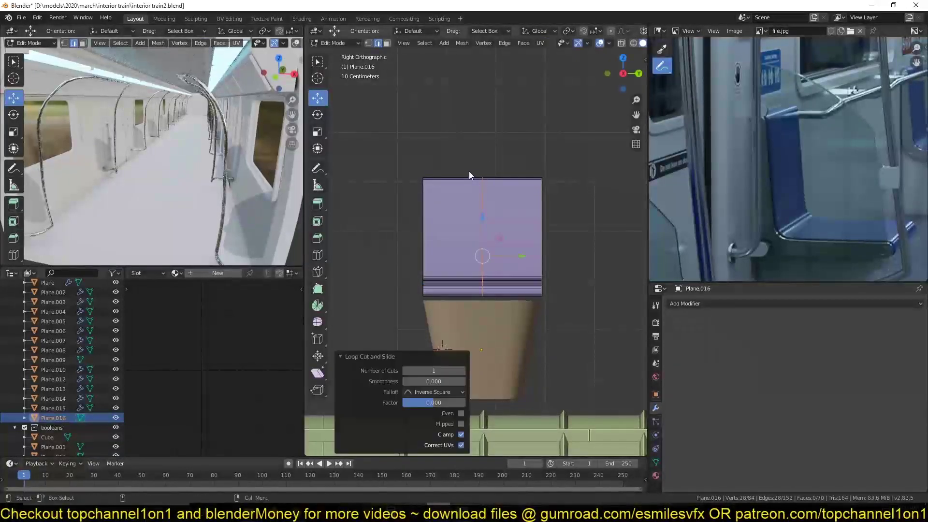
- Delete the vertices of the seat shell's +Y half, and join the remaining half to the base object with the Mirror modifier
key("3")
left_click(509, 179)
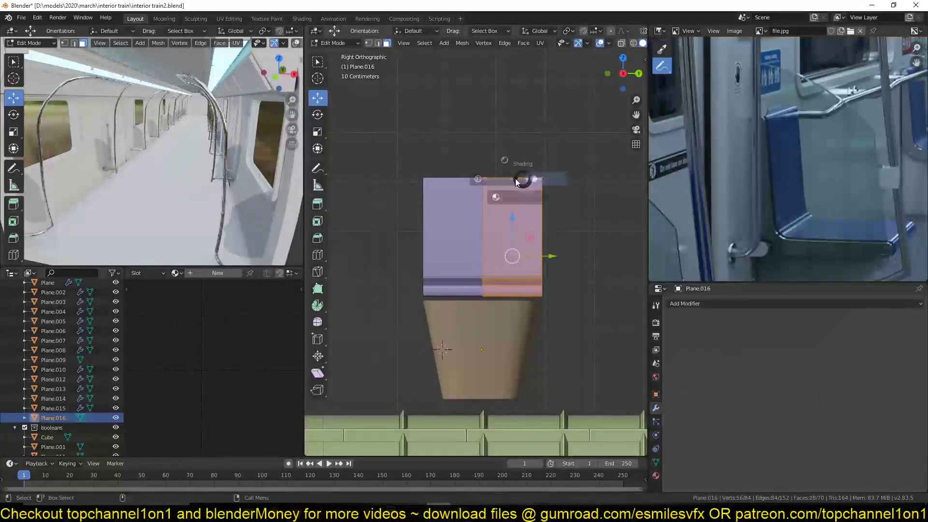
key("shift+z")
key("1")
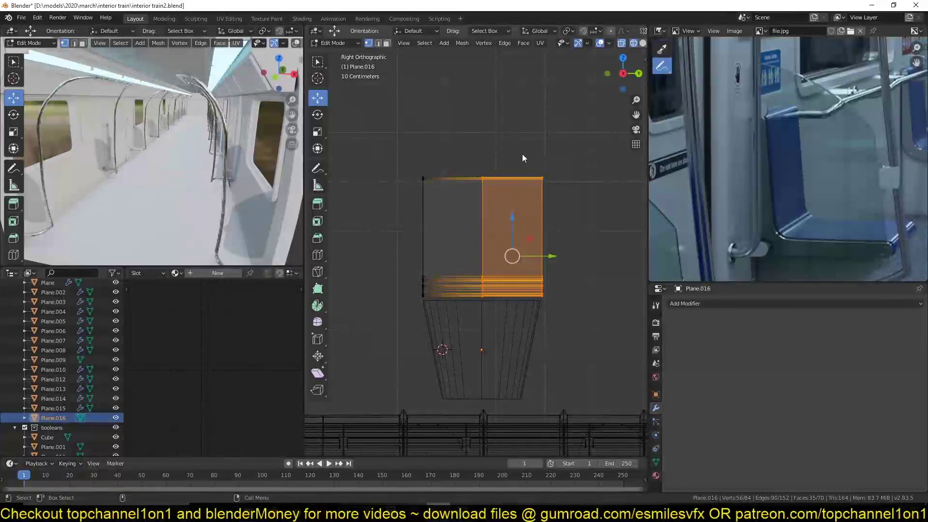
key("x")
left_click(523, 158)
key("Tab")
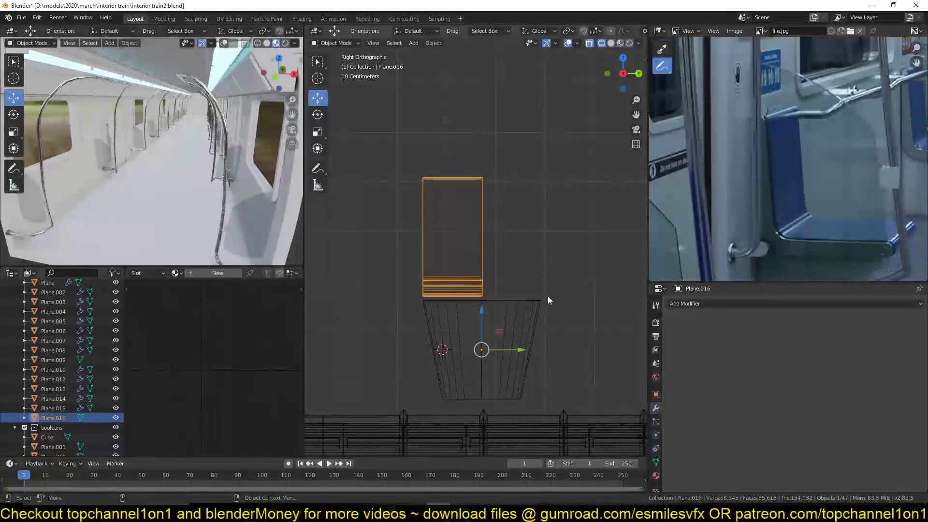
key("ctrl+z")
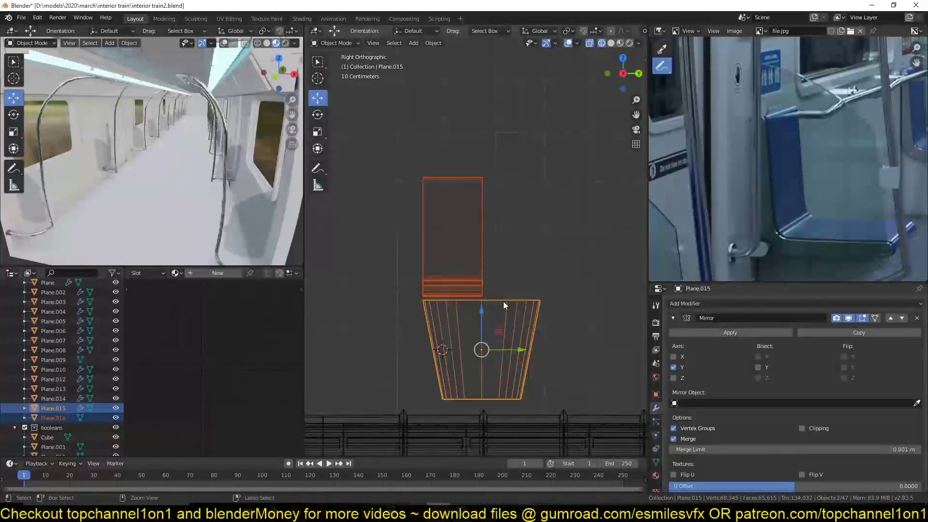
key("ctrl+z")
- Enable Clipping on the Mirror modifier and move the seat shell's centre edge vertices along Y onto the mirror plane
key("Tab")
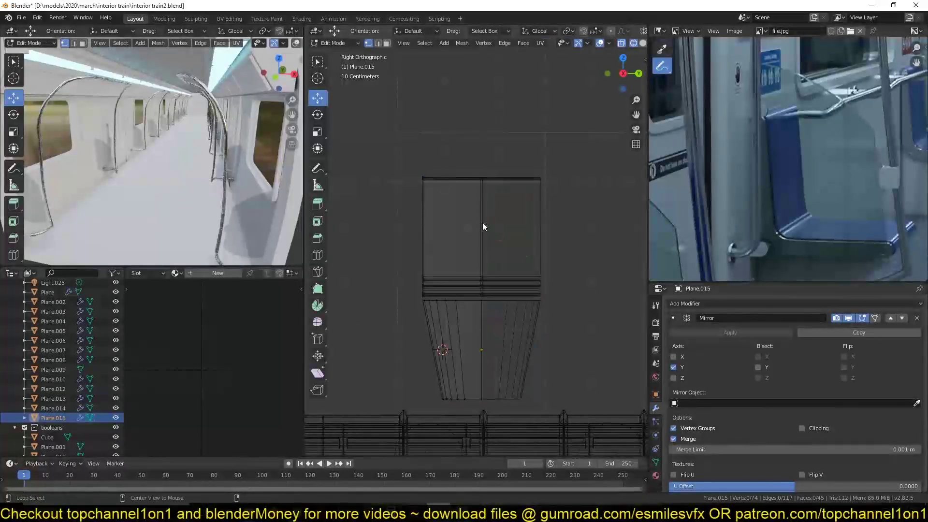
key("a")
left_click(802, 428)
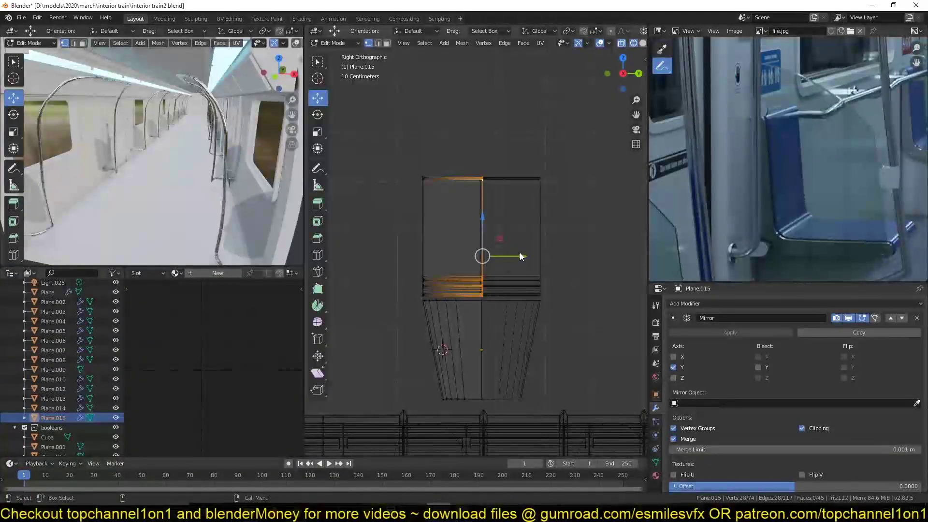
left_click_drag(520, 256, 462, 257)
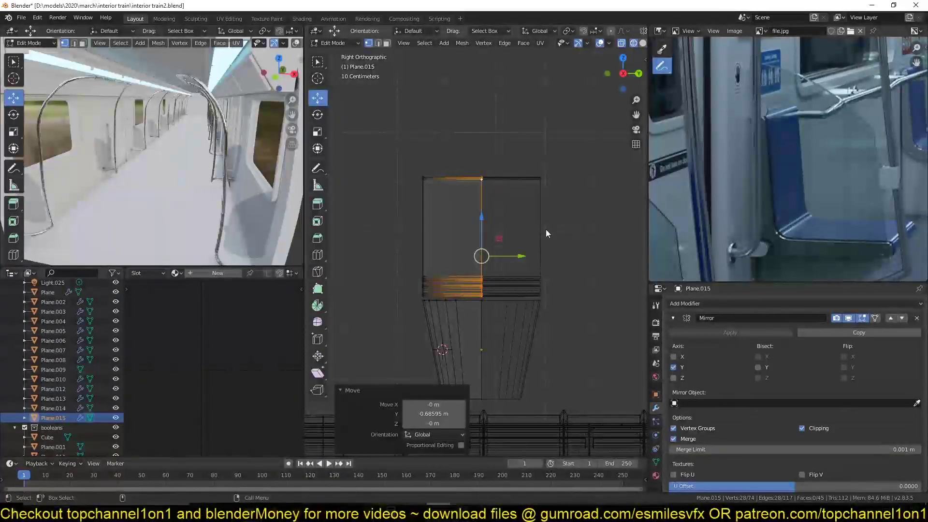
- Select the linked seat shell mesh and move it down about 0.076 m along Z so it rests on the base
key("Tab")
key("KP_1")
mouse_move(448, 293)
middle_mouse_down("shift")
mouse_move(498, 316)
mouse_move(485, 296)
middle_mouse_up("shift")
scroll(498, 316, "up", 1)
key("z")
left_click(572, 310)
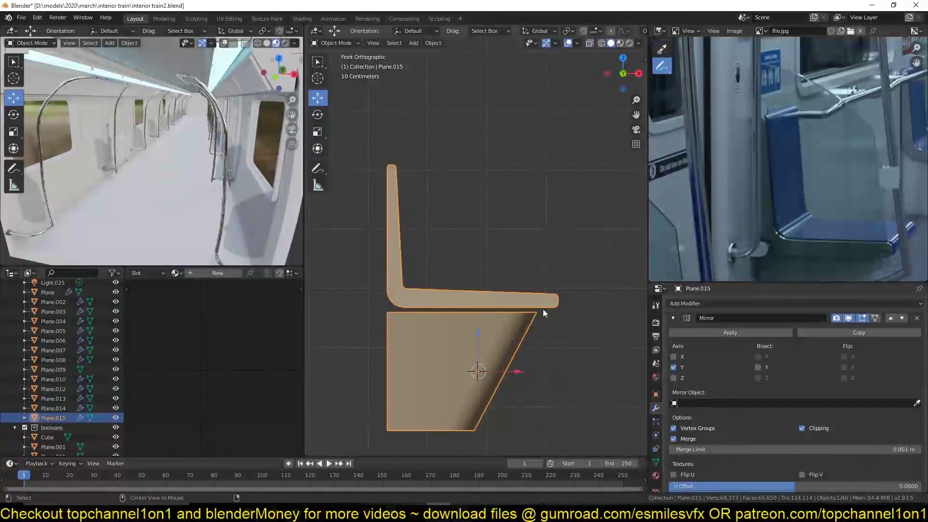
scroll(529, 308, "up", 2)
key("Tab")
scroll(527, 302, "up", 1)
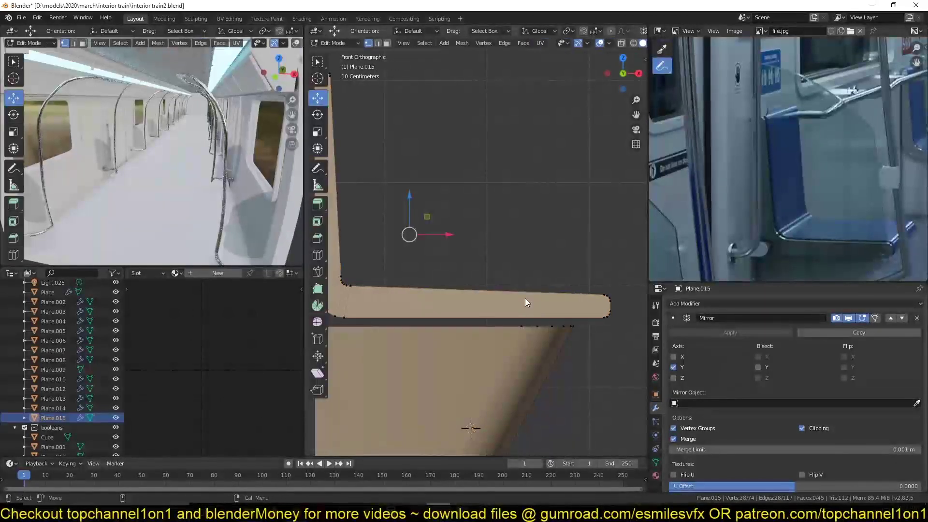
left_click(525, 302)
left_click(620, 301)
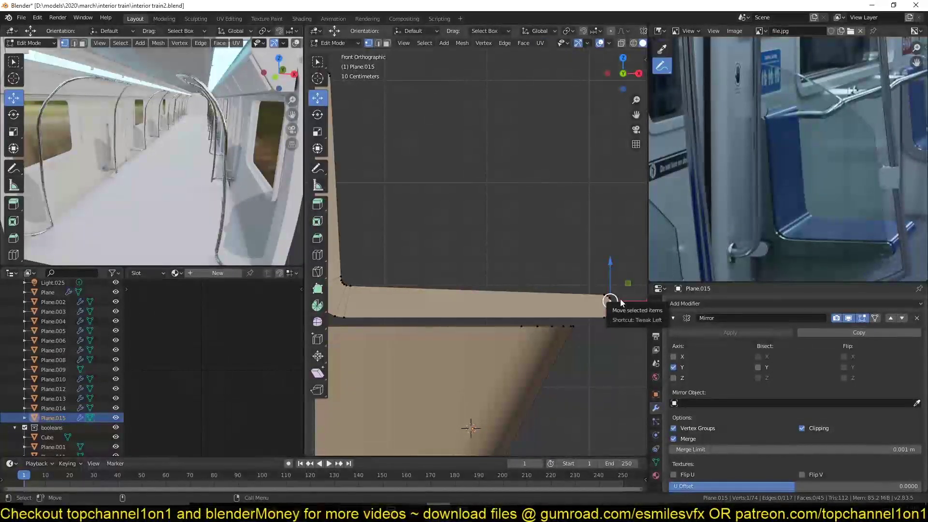
key("Left")
key("ctrl+l")
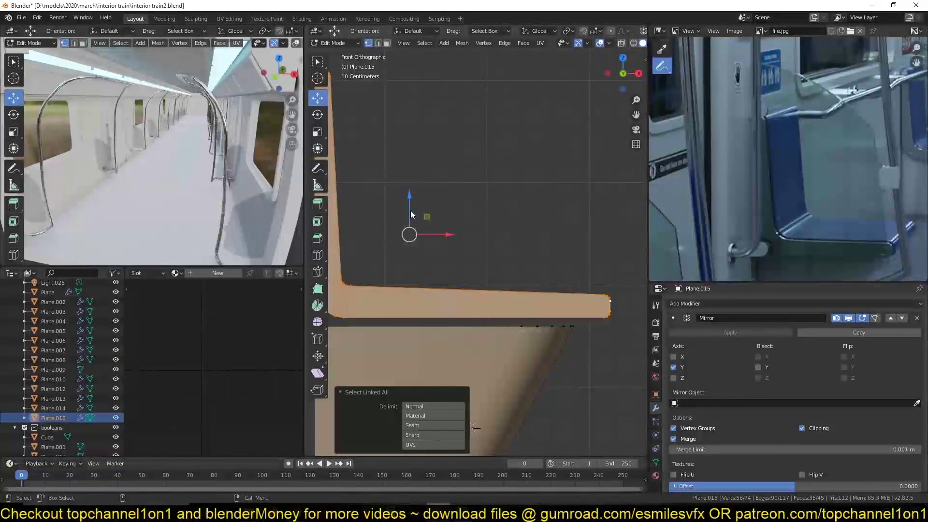
left_click_drag(411, 211, 409, 237)
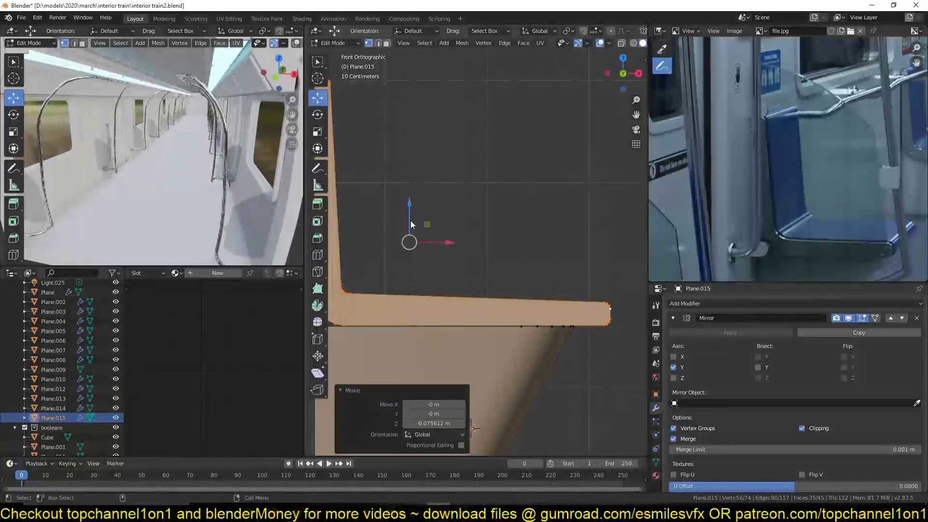
key("Tab")
- Save the file with the seat deselected and collapse the Mirror modifier's settings
middle_click_drag(409, 237, 479, 240)
key("ctrl+s")
key("alt+a")
key("ctrl+s")
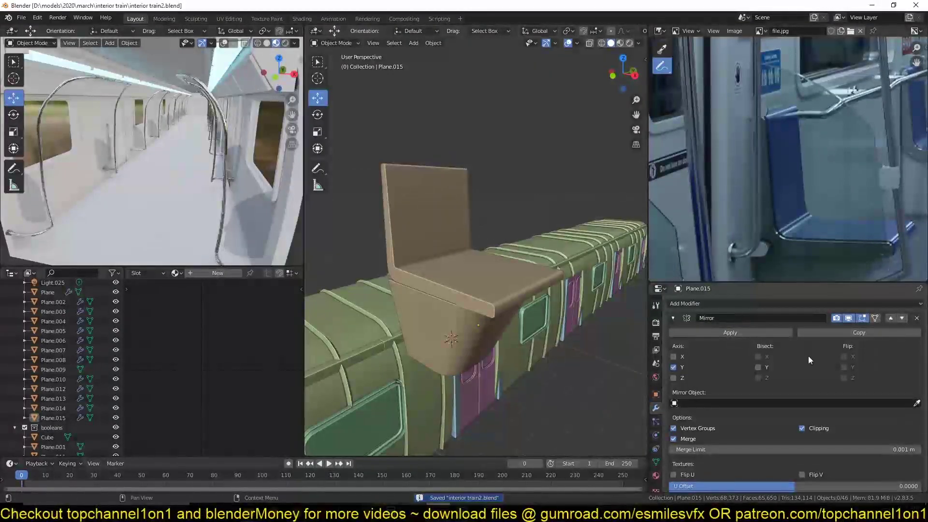
left_click(678, 318)
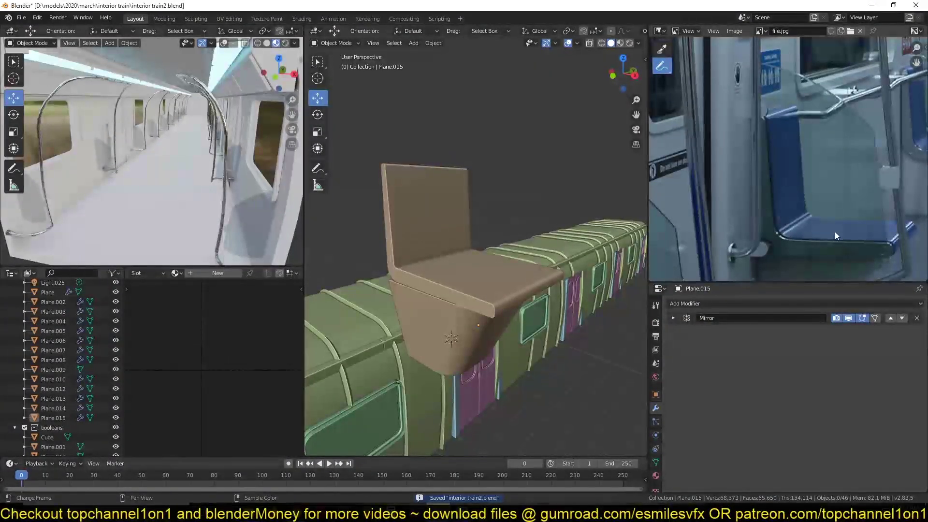
- Duplicate the seat shell's side faces from the pan's front to the backrest's top, offsetting the copy about 0.015 m outward along Y
middle_click_drag(835, 231, 828, 188)
key("Tab")
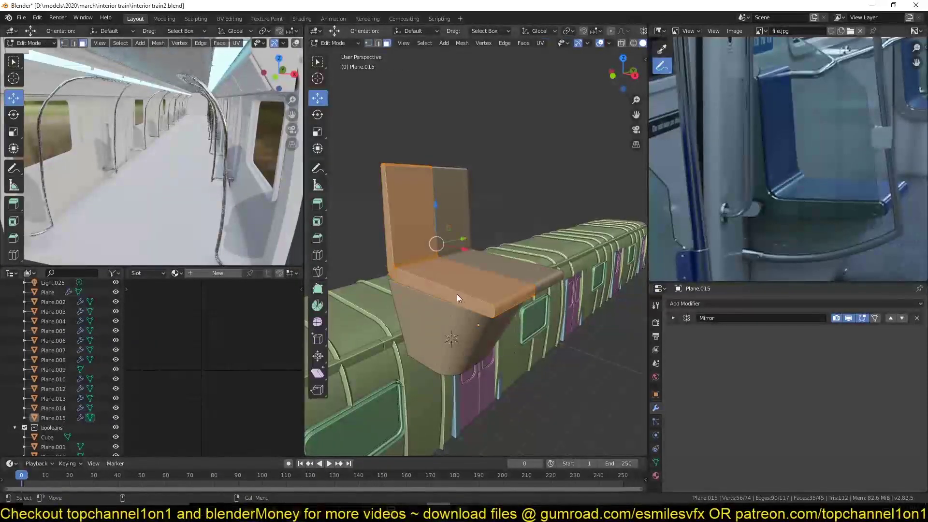
left_click(457, 294)
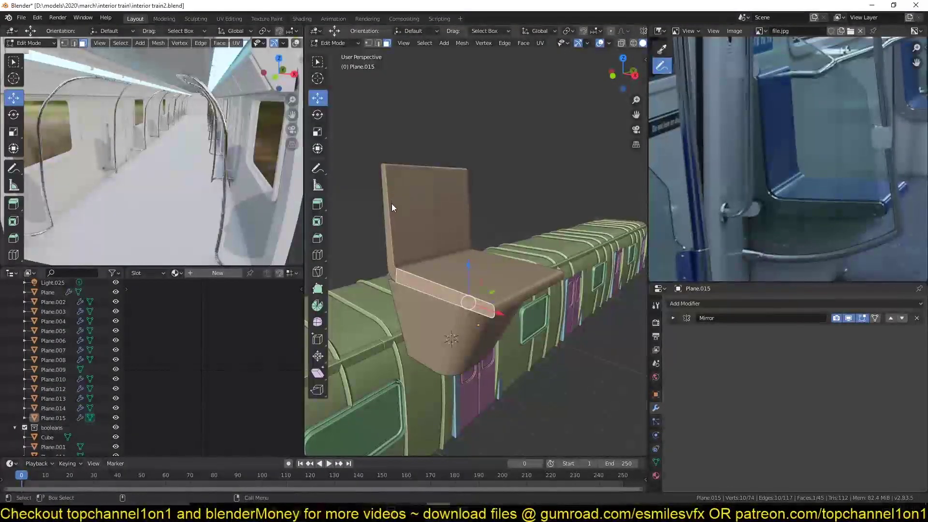
left_click(389, 224, "ctrl")
middle_click_drag(411, 236, 457, 388)
scroll(406, 261, "up", 2)
scroll(429, 254, "up", 1)
key("Tab")
scroll(469, 384, "down", 2)
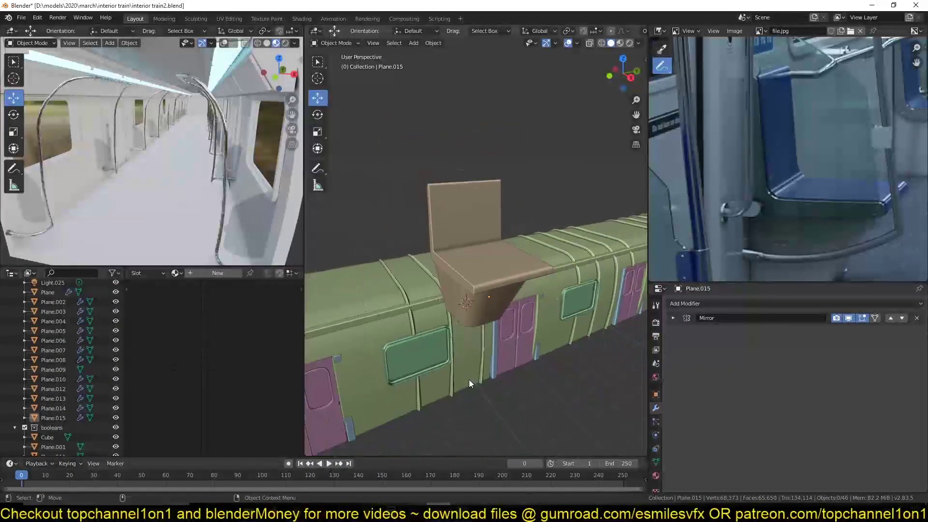
key("KP_1")
scroll(464, 372, "up", 3)
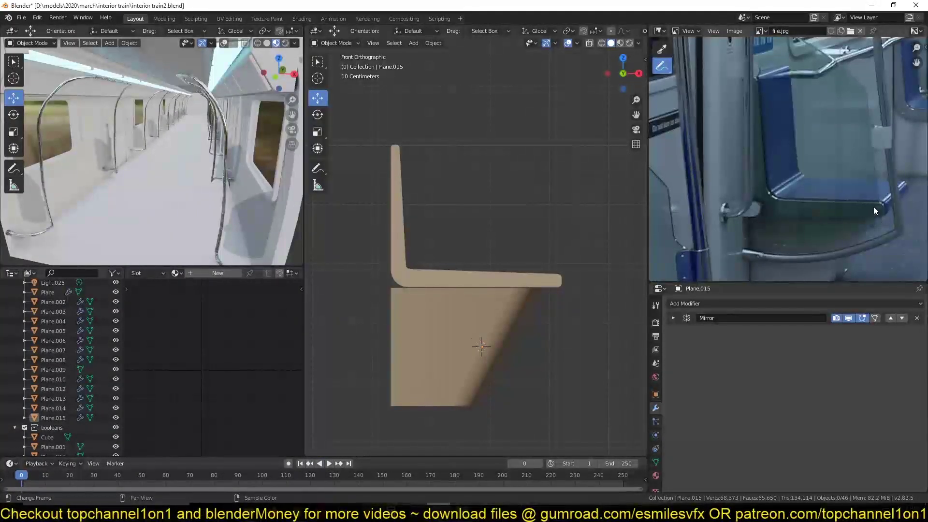
key("Tab")
middle_click_drag(473, 214, 369, 203)
key("e")
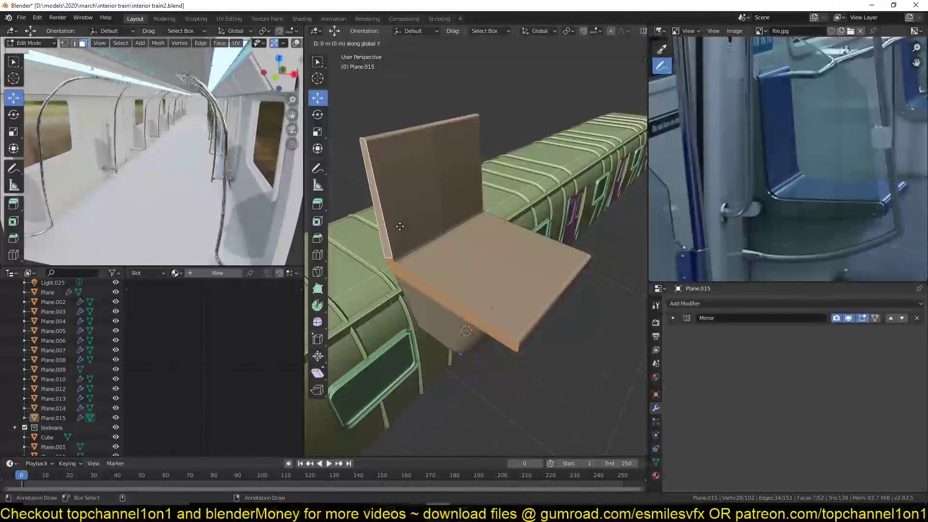
key("y")
left_click(398, 227)
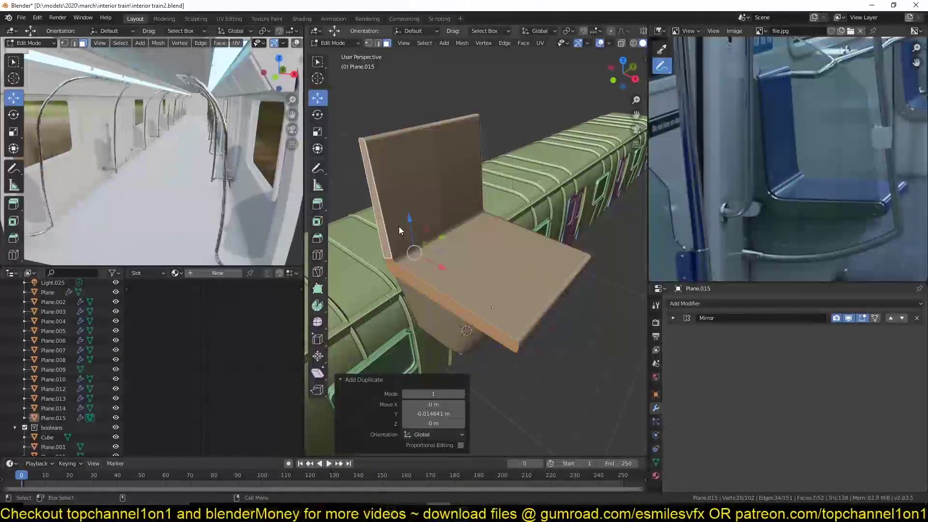
- Extrude the duplicated side faces outward about 0.074 m to form an end strip on the seat
key("e")
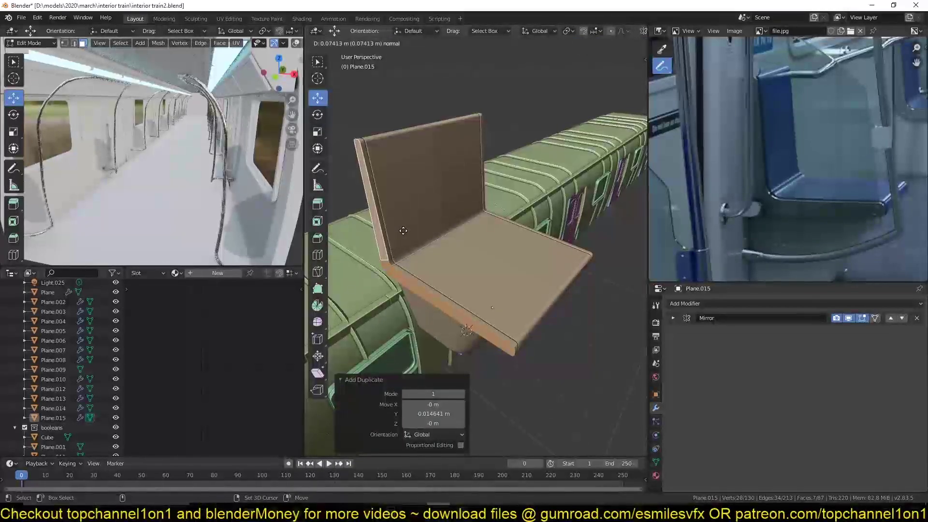
left_click(403, 231)
scroll(471, 324, "up", 5)
middle_click_drag(470, 324, 569, 287)
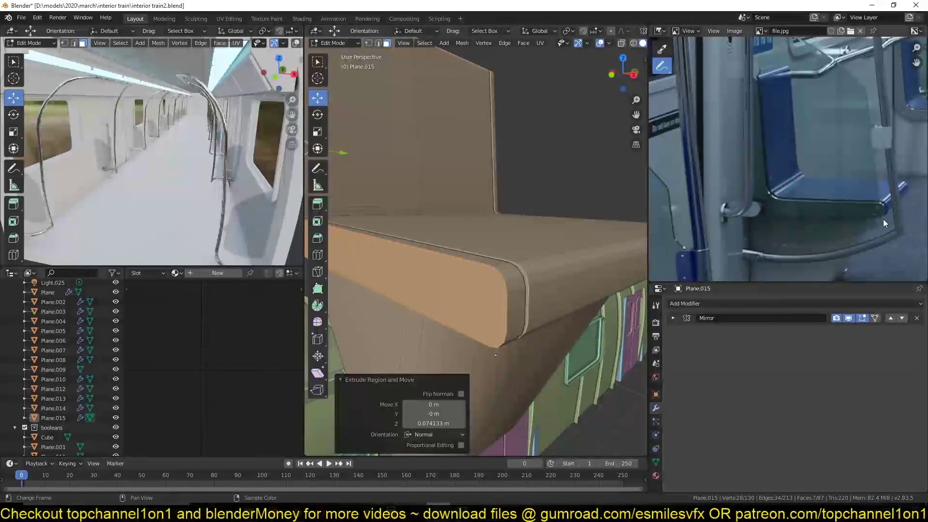
scroll(884, 219, "up", 2)
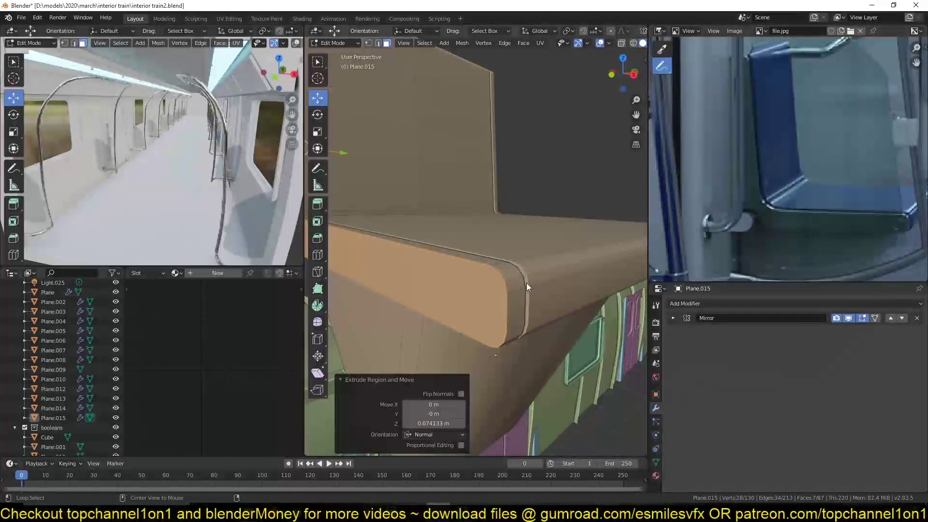
- Shrink the end strip's perimeter face loop with Shrink/Fatten by about 0.04 m, making its profile slimmer than the seat shell
left_click(513, 279, "alt")
scroll(563, 215, "down", 5)
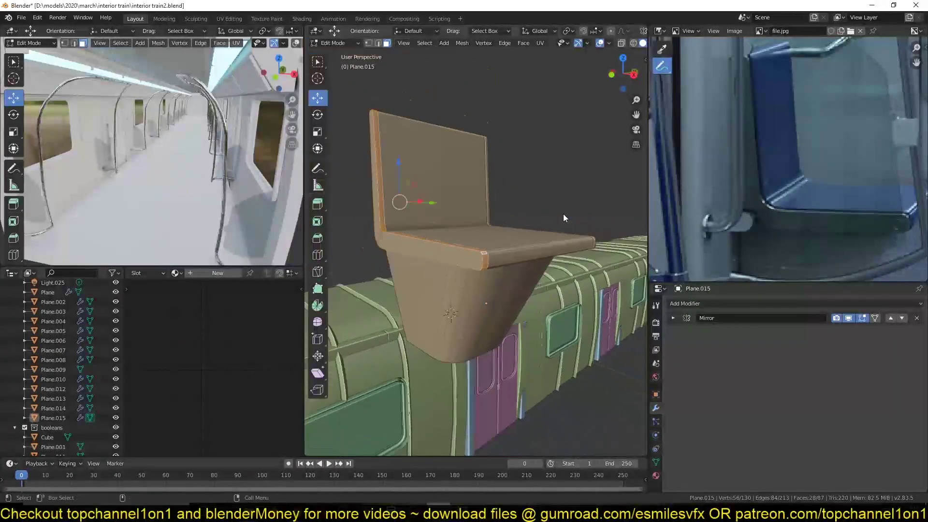
scroll(580, 225, "up", 2)
key("alt+s")
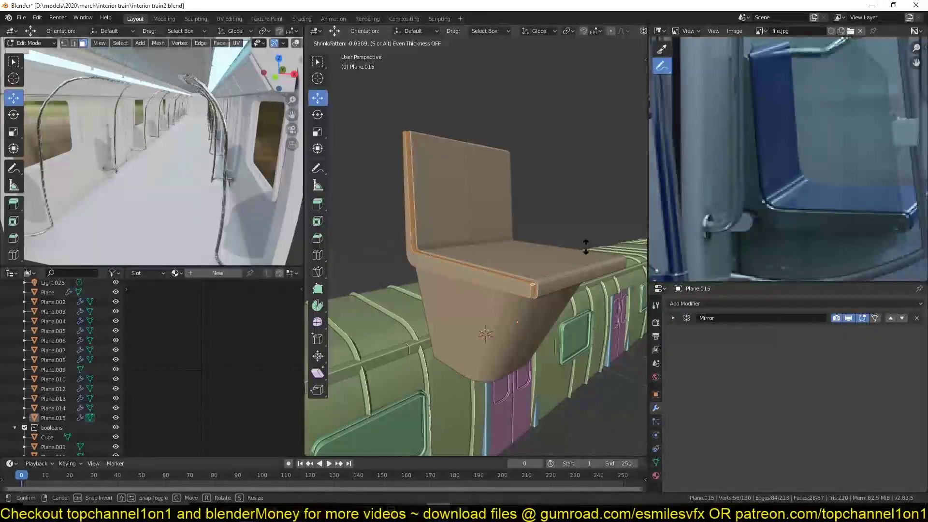
left_click(583, 249)
- Adjust the vertices of the end strip's rear corner at the backrest's top, and select its front corner vertices
key("KP_1")
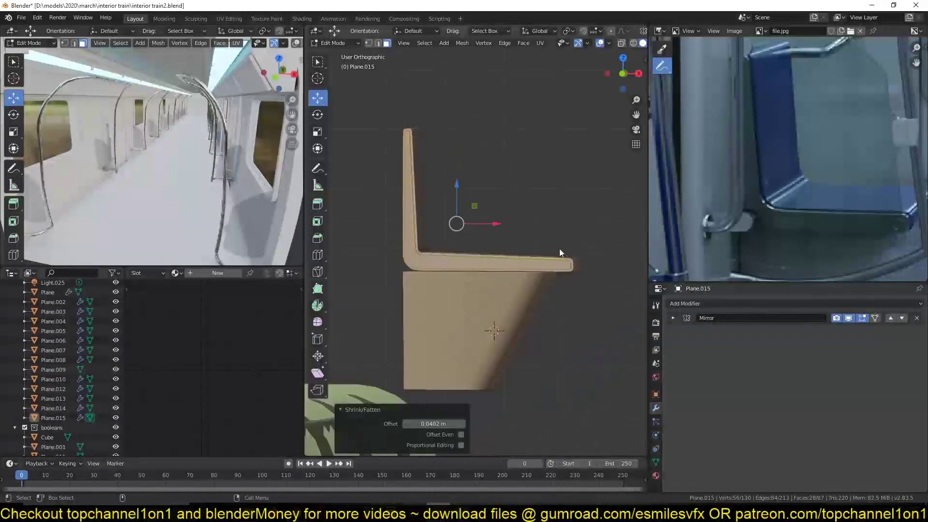
scroll(560, 249, "up", 4)
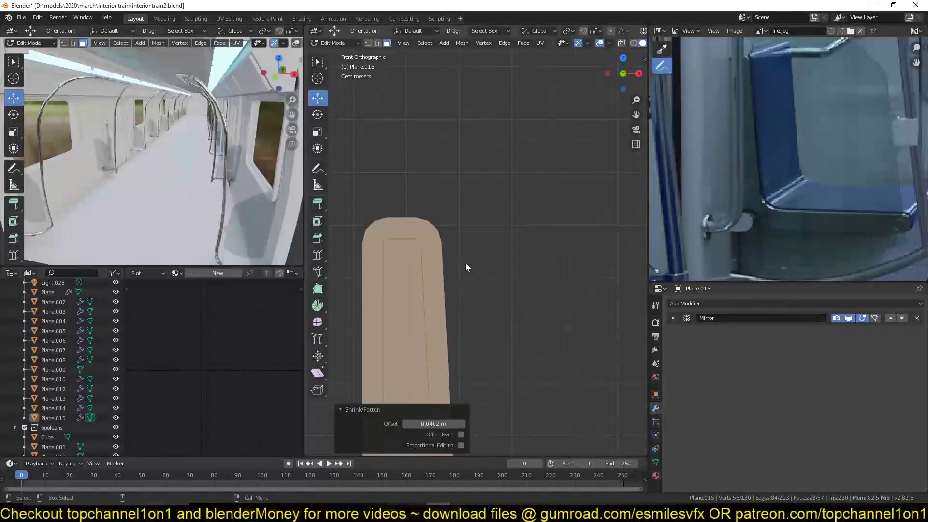
scroll(465, 264, "up", 3)
key("1")
key("ctrl+KP_Subtract")
scroll(369, 279, "up", 2)
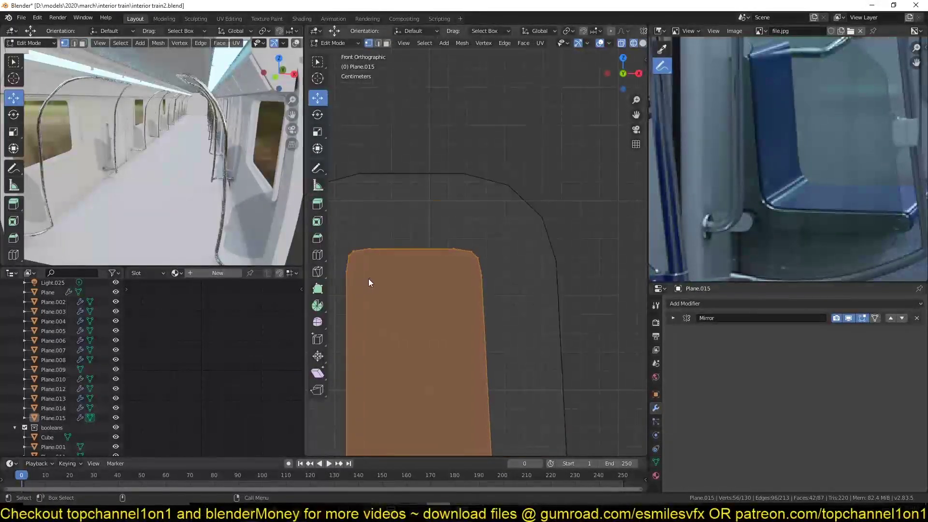
key("alt+a")
middle_click_drag(353, 263, 406, 233, "shift")
left_click_drag(379, 218, 409, 246)
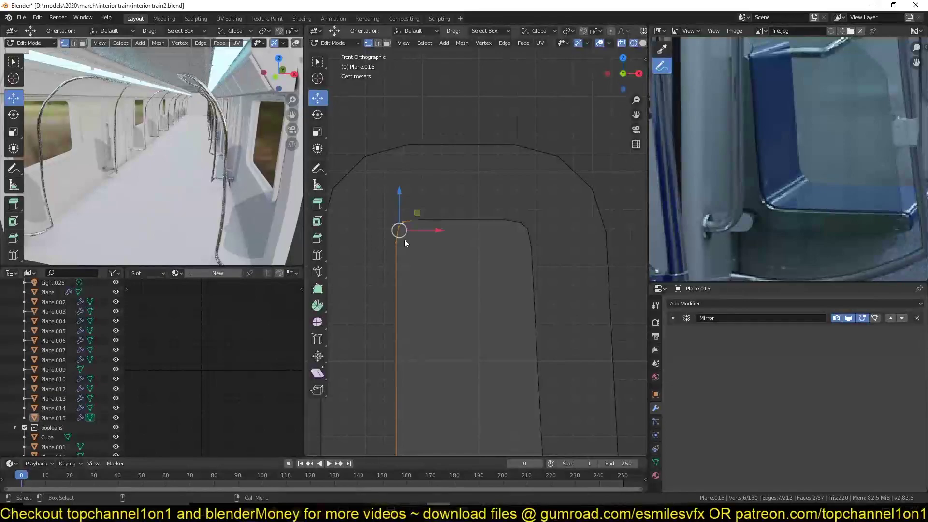
left_click_drag(397, 205, 397, 209)
left_click_drag(513, 207, 537, 252)
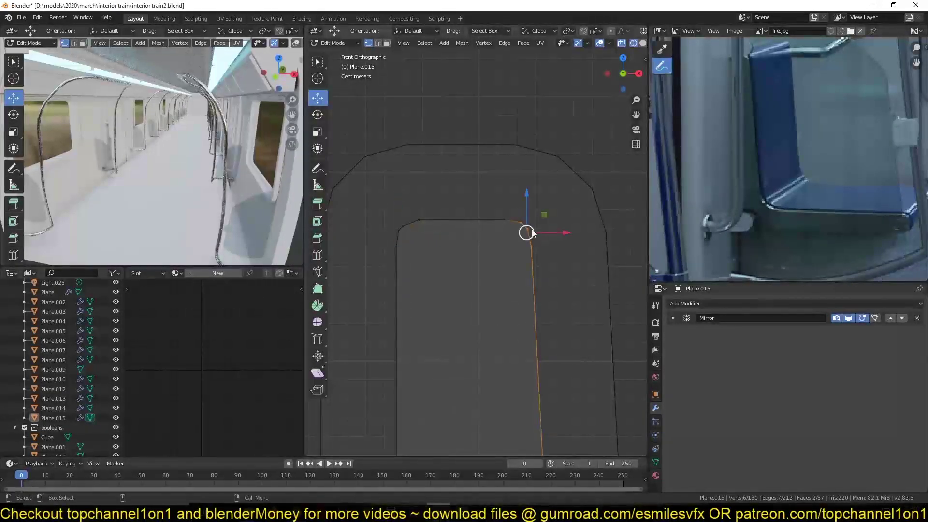
- Return to solid shading in Object Mode, select the seat and save the file
key("Tab")
scroll(531, 246, "down", 3)
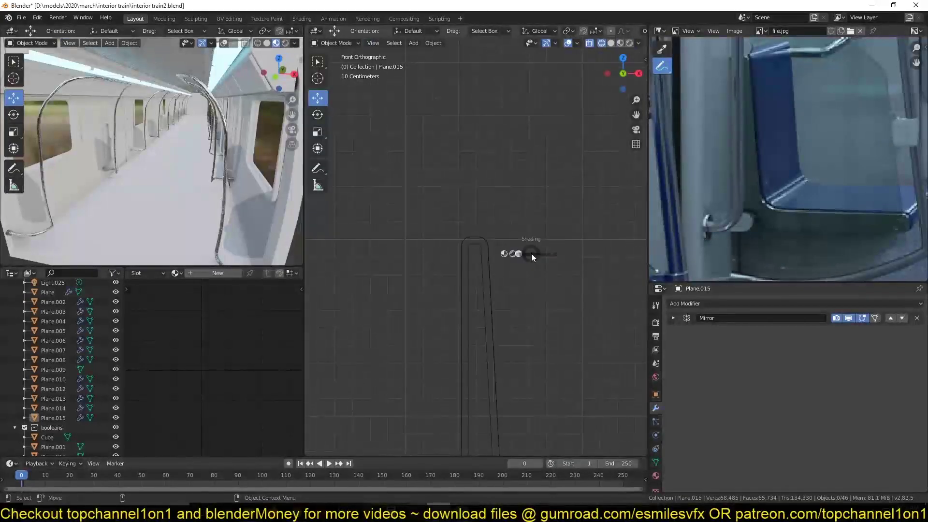
middle_click_drag(576, 261, 535, 227)
scroll(569, 291, "down", 3)
scroll(542, 246, "up", 5)
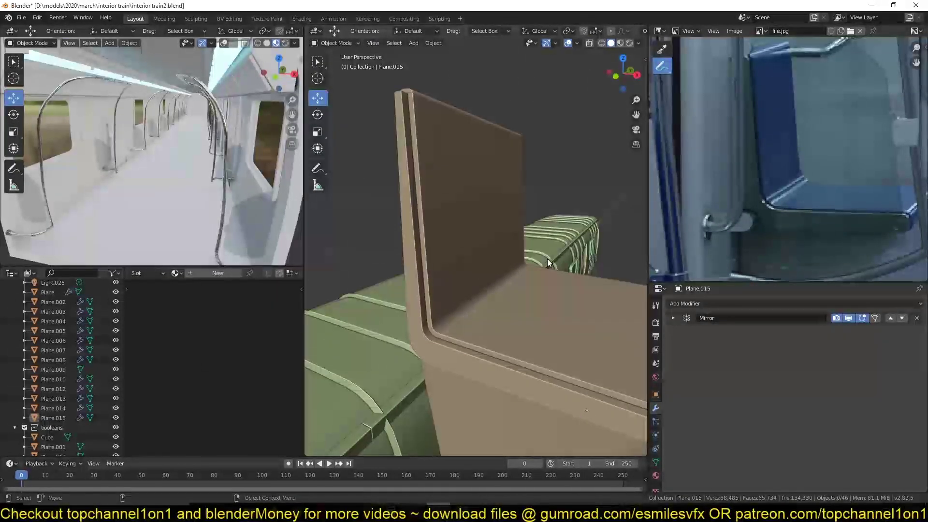
left_click(501, 287)
key("ctrl+s")
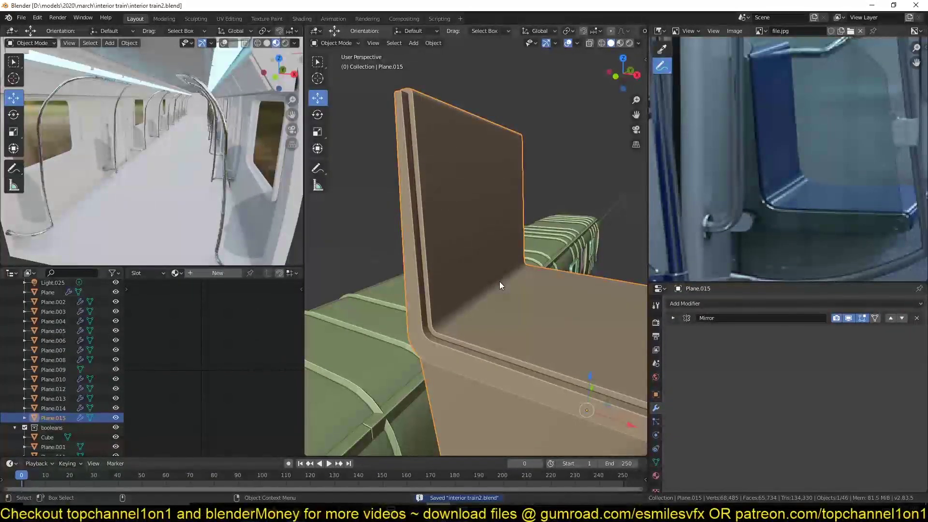
scroll(498, 303, "up", 2)
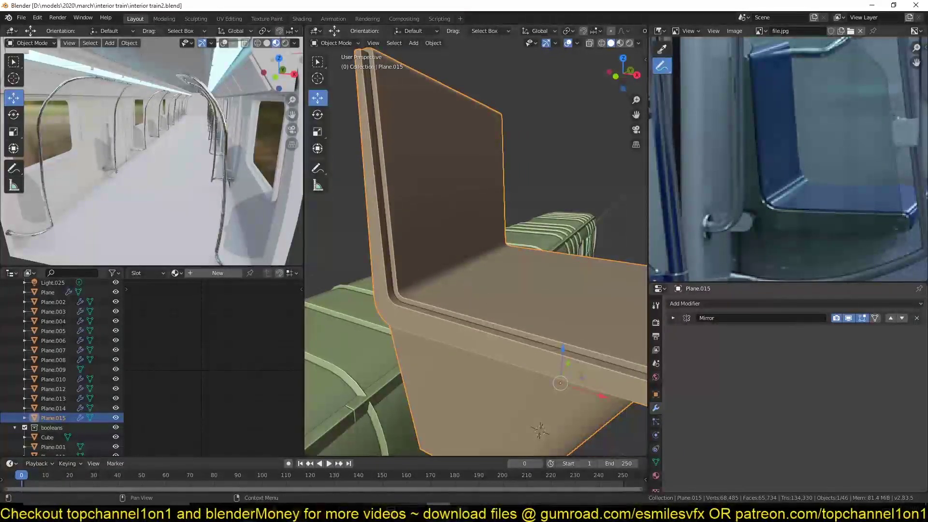
- Bevel the seat shell's side perimeter edges, including the inner corner between pan and backrest, with three segments
key("Tab")
scroll(547, 312, "down", 2)
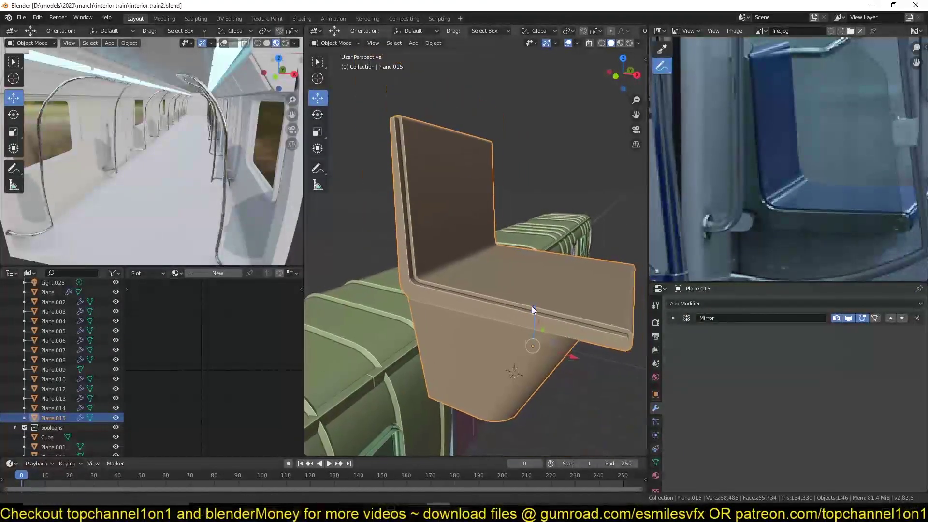
scroll(498, 314, "up", 5)
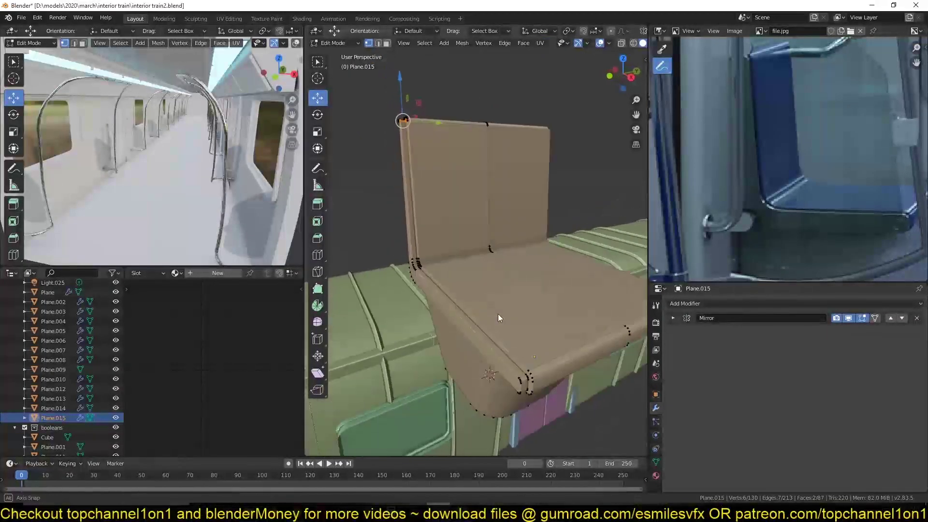
middle_click_drag(504, 316, 429, 353)
scroll(429, 353, "up", 4)
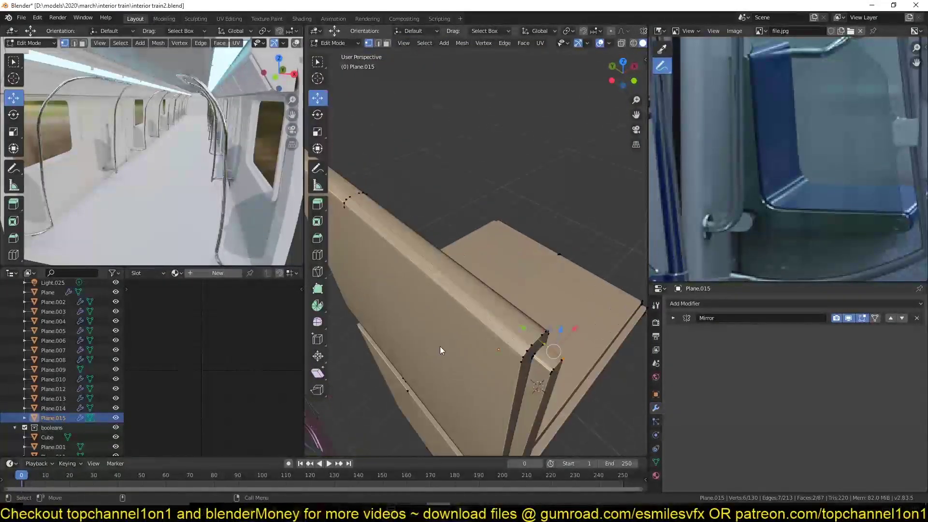
key("2")
left_click(517, 385, "alt")
middle_click_drag(516, 385, 503, 299)
left_click(471, 330, "alt+shift")
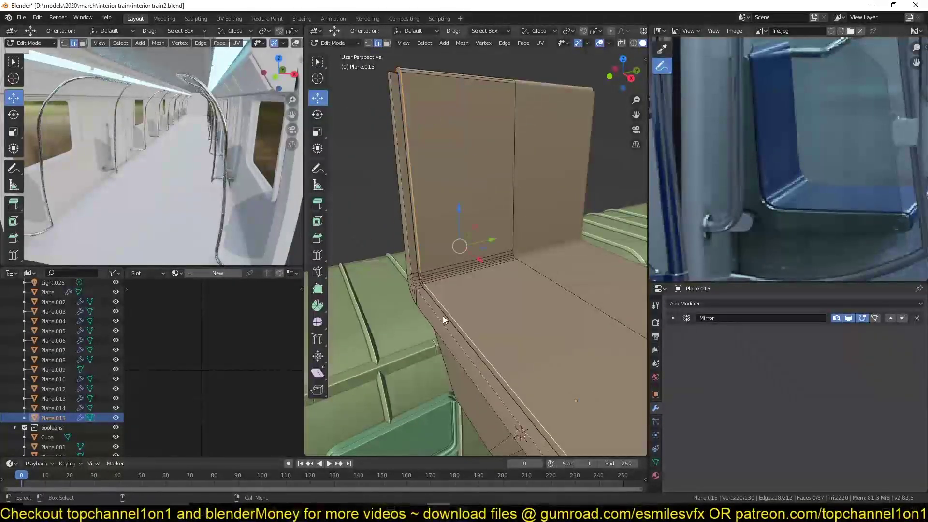
middle_click_drag(443, 316, 489, 275)
scroll(489, 275, "up", 4)
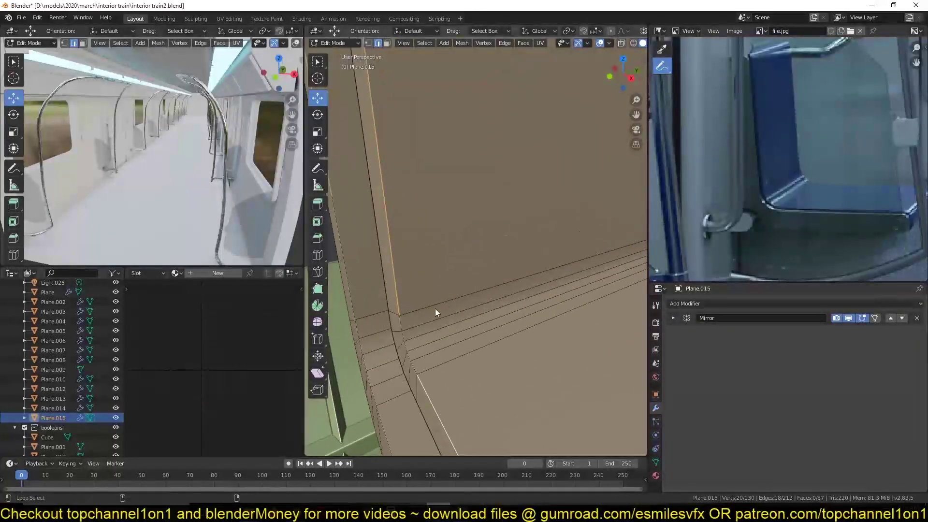
left_click(400, 326, "alt+shift")
middle_click_drag(411, 342, 494, 310)
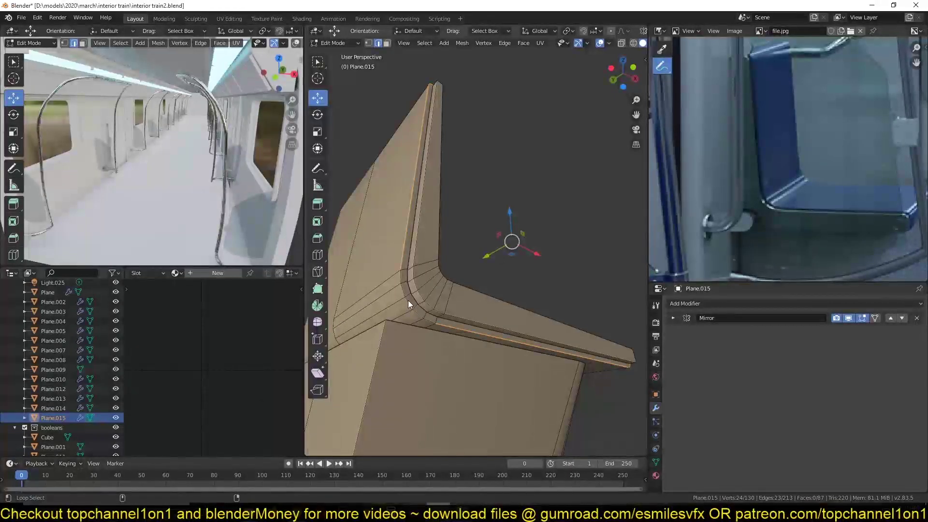
key("ctrl+b")
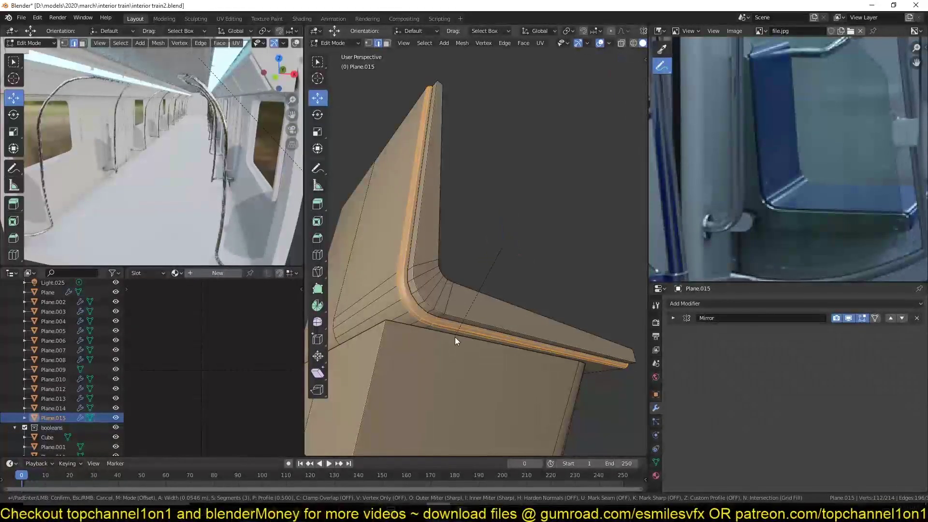
left_click(471, 318)
- Select the end strip's outer-face perimeter edges along the seat pan and backrest, including the rounded corner between them
key("Tab")
middle_click_drag(484, 304, 439, 333)
scroll(442, 324, "up", 2)
key("Tab")
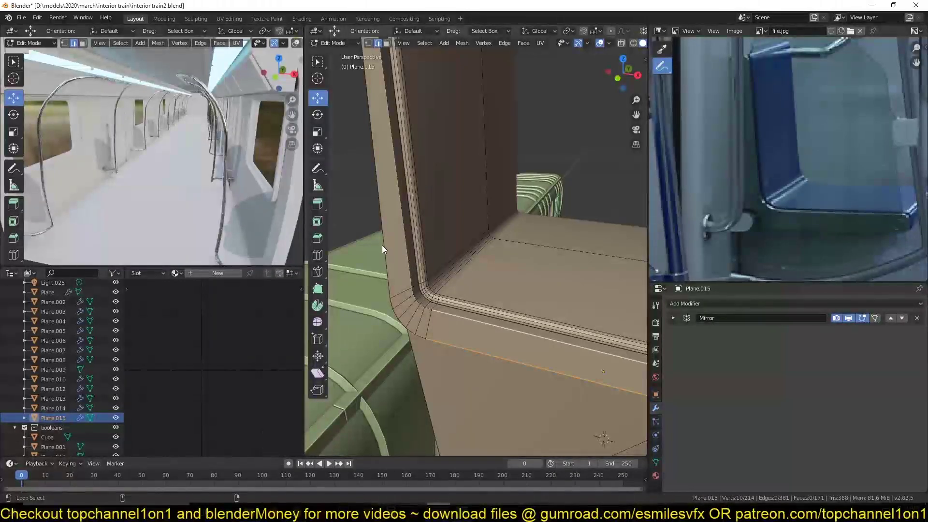
left_click(395, 252, "alt+shift")
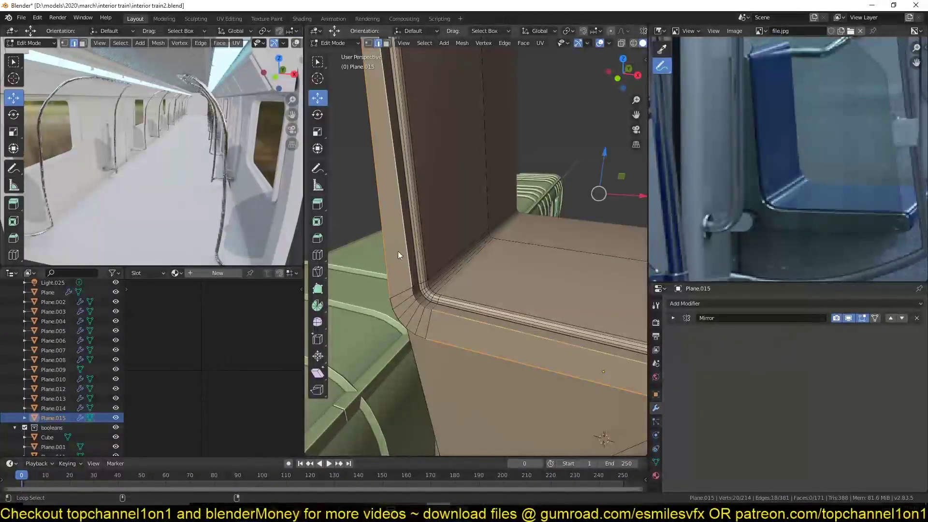
left_click(398, 315, "alt+shift")
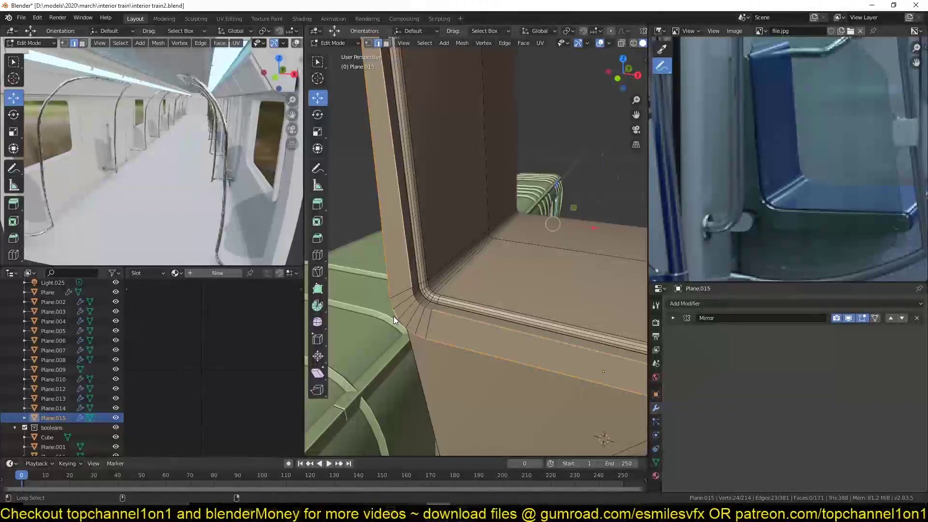
left_click(413, 300, "alt+shift")
- Bevel the end strip's selected perimeter edges with three segments and a width of about 0.01 m
middle_click_drag(414, 303, 424, 379)
middle_click_drag(449, 191, 453, 261)
scroll(405, 290, "down", 3)
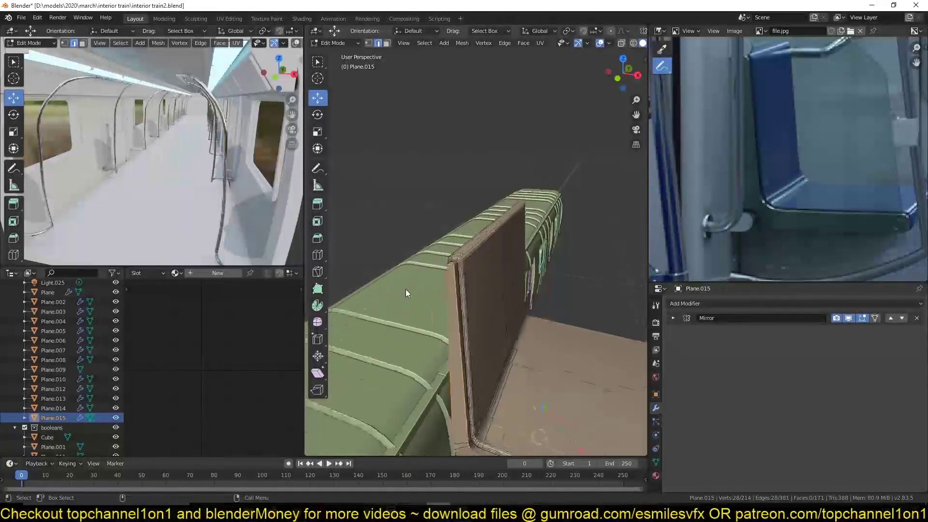
middle_click_drag(405, 290, 454, 238)
scroll(453, 293, "up", 3)
middle_click_drag(461, 251, 442, 221)
scroll(441, 220, "up", 2)
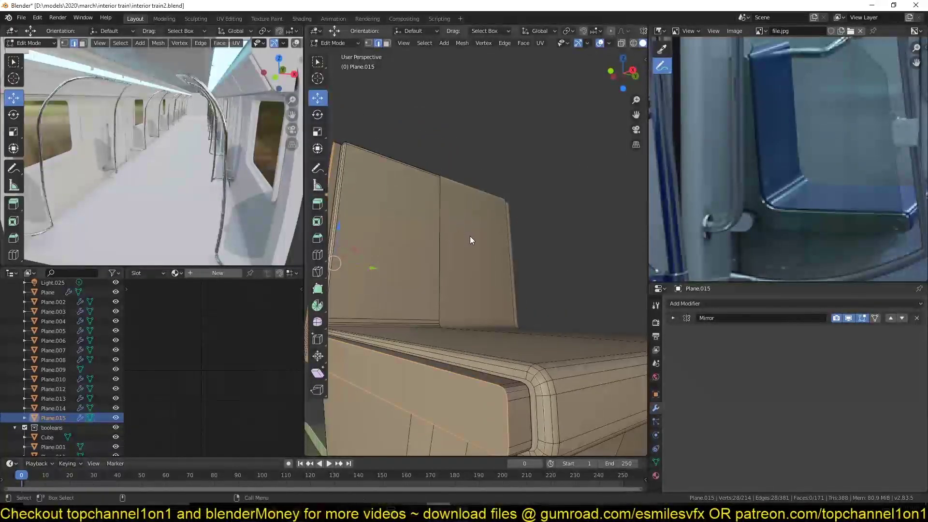
key("ctrl+b")
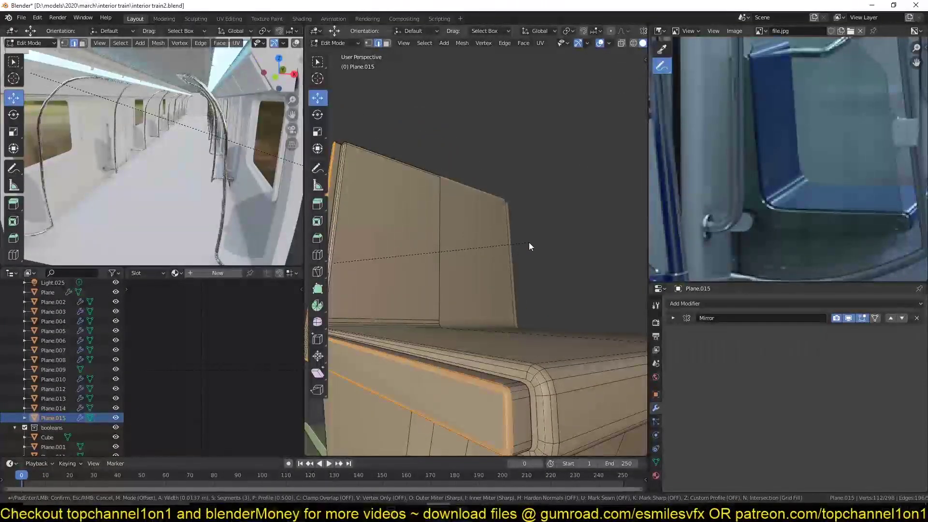
left_click(526, 242)
- Return to Object Mode, check the bevelled seat from the side and save the file
key("Tab")
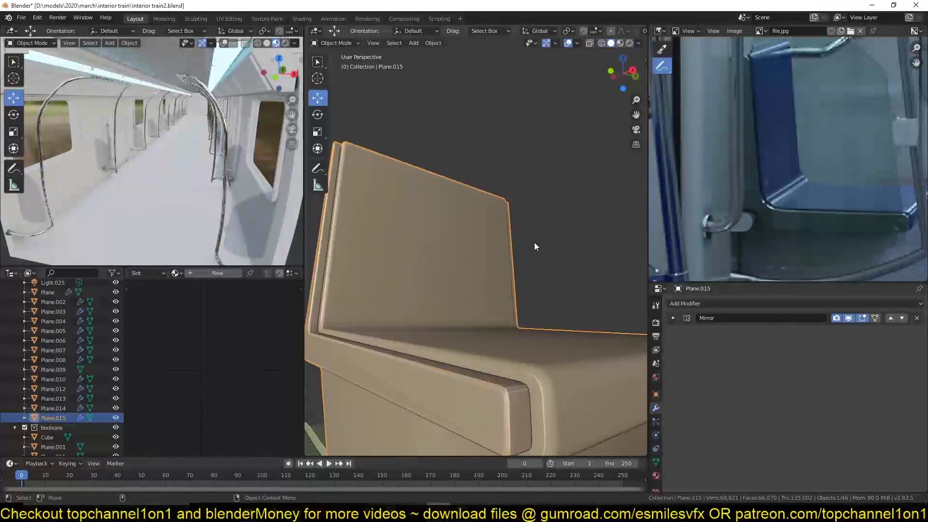
middle_click_drag(535, 242, 608, 300)
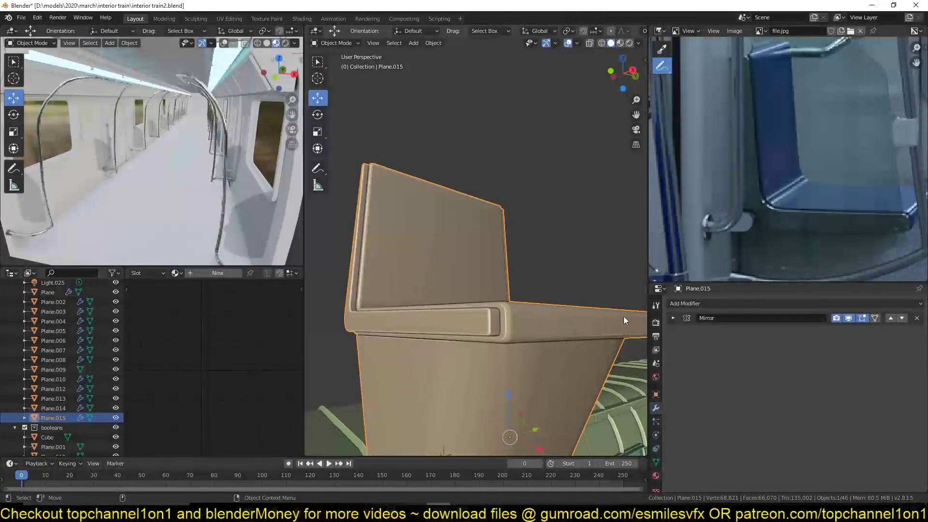
scroll(566, 312, "down", 5)
key("ctrl+s")
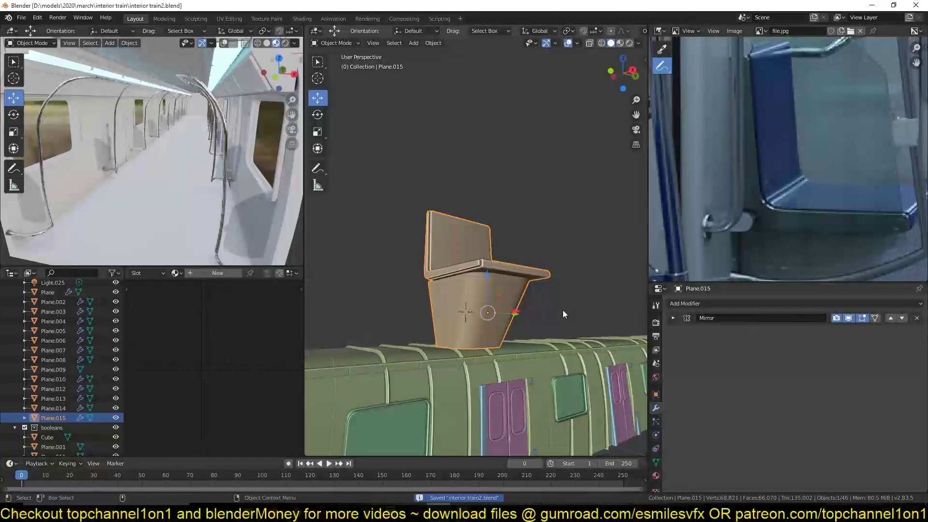